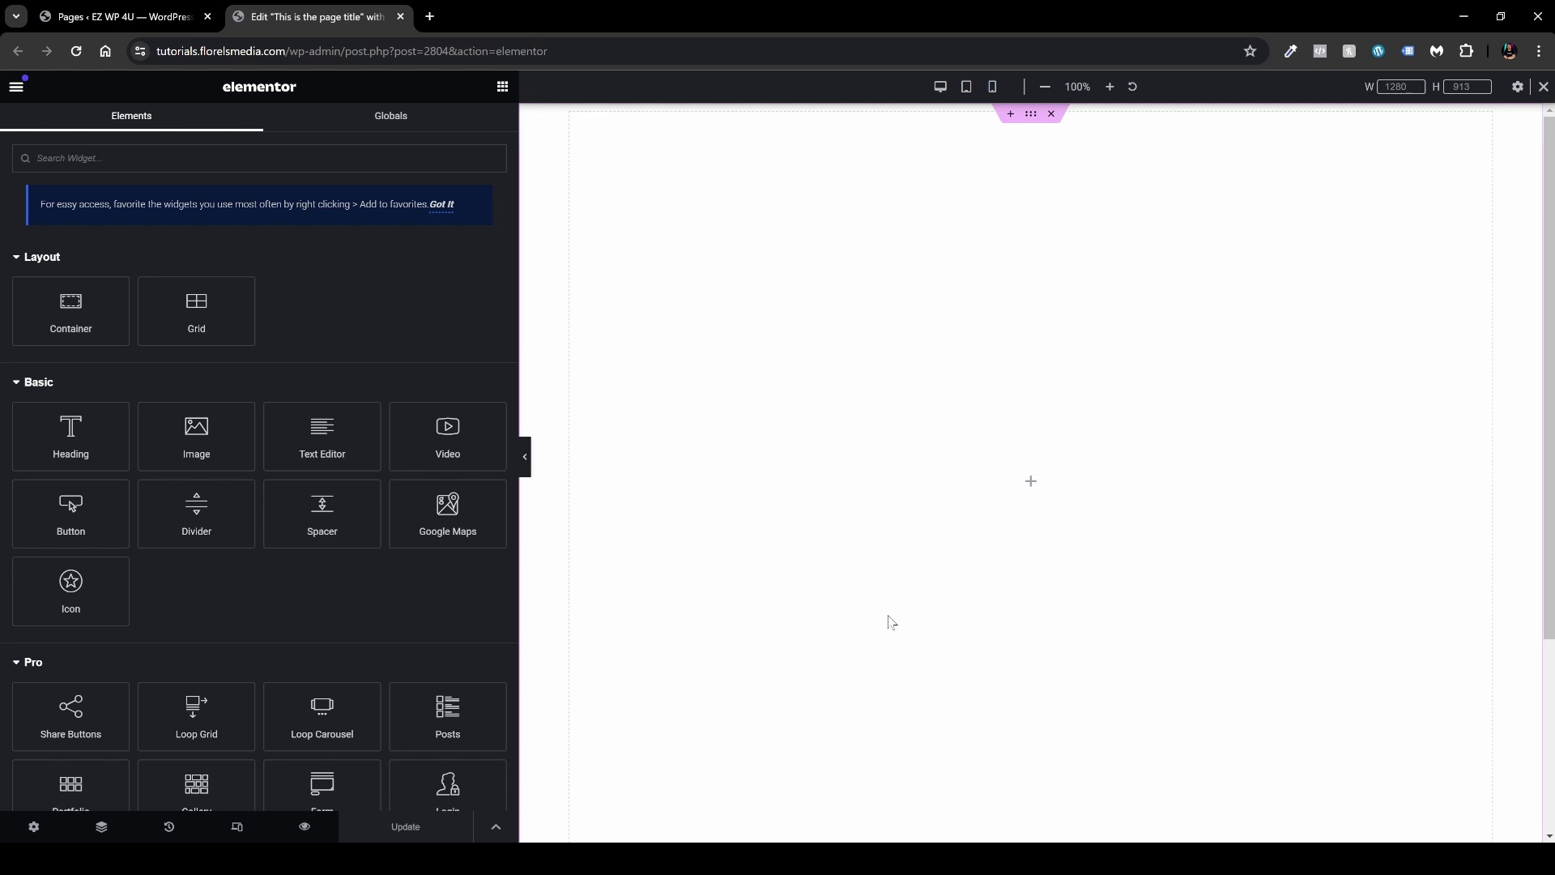
Step: Place a new Button widget on the page from the widget library
click(34, 828)
scroll(177, 749, down, 1)
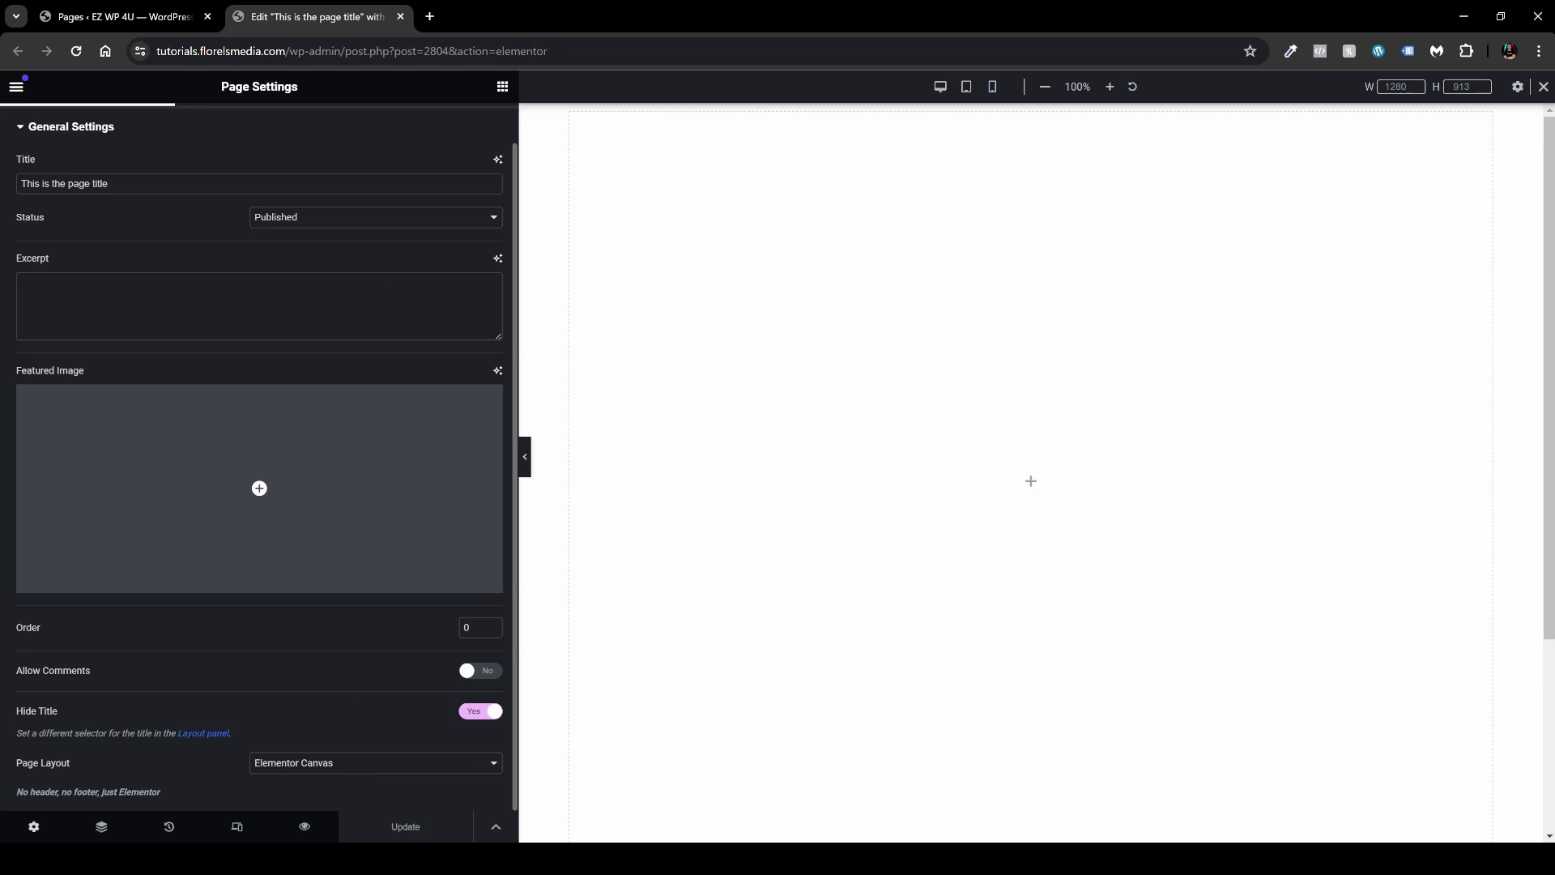
scroll(357, 777, up, 1)
click(503, 89)
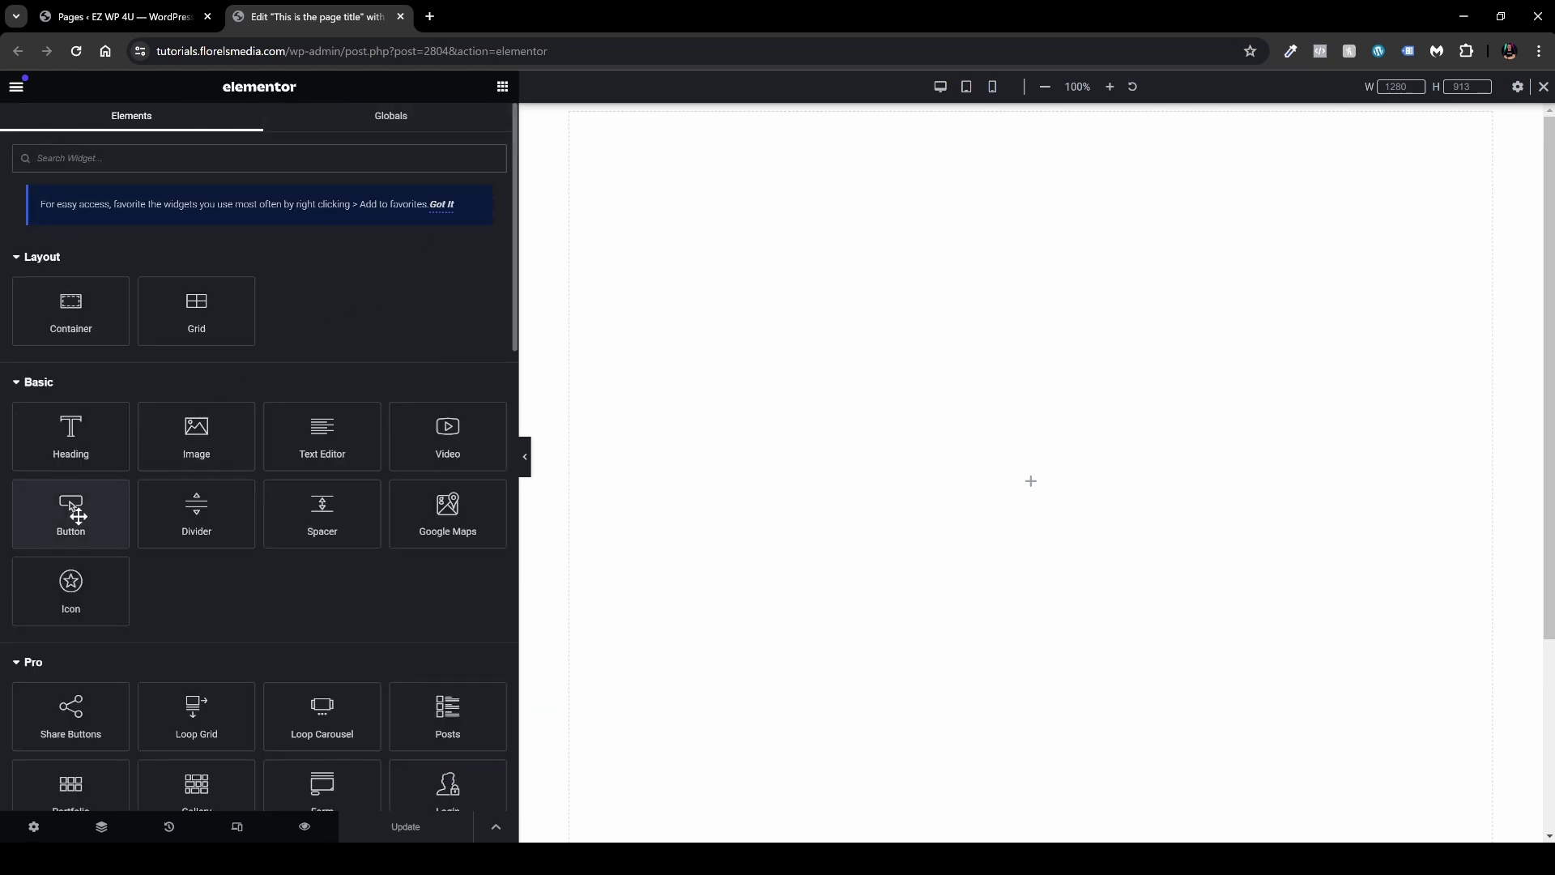
drag(77, 515, 978, 515)
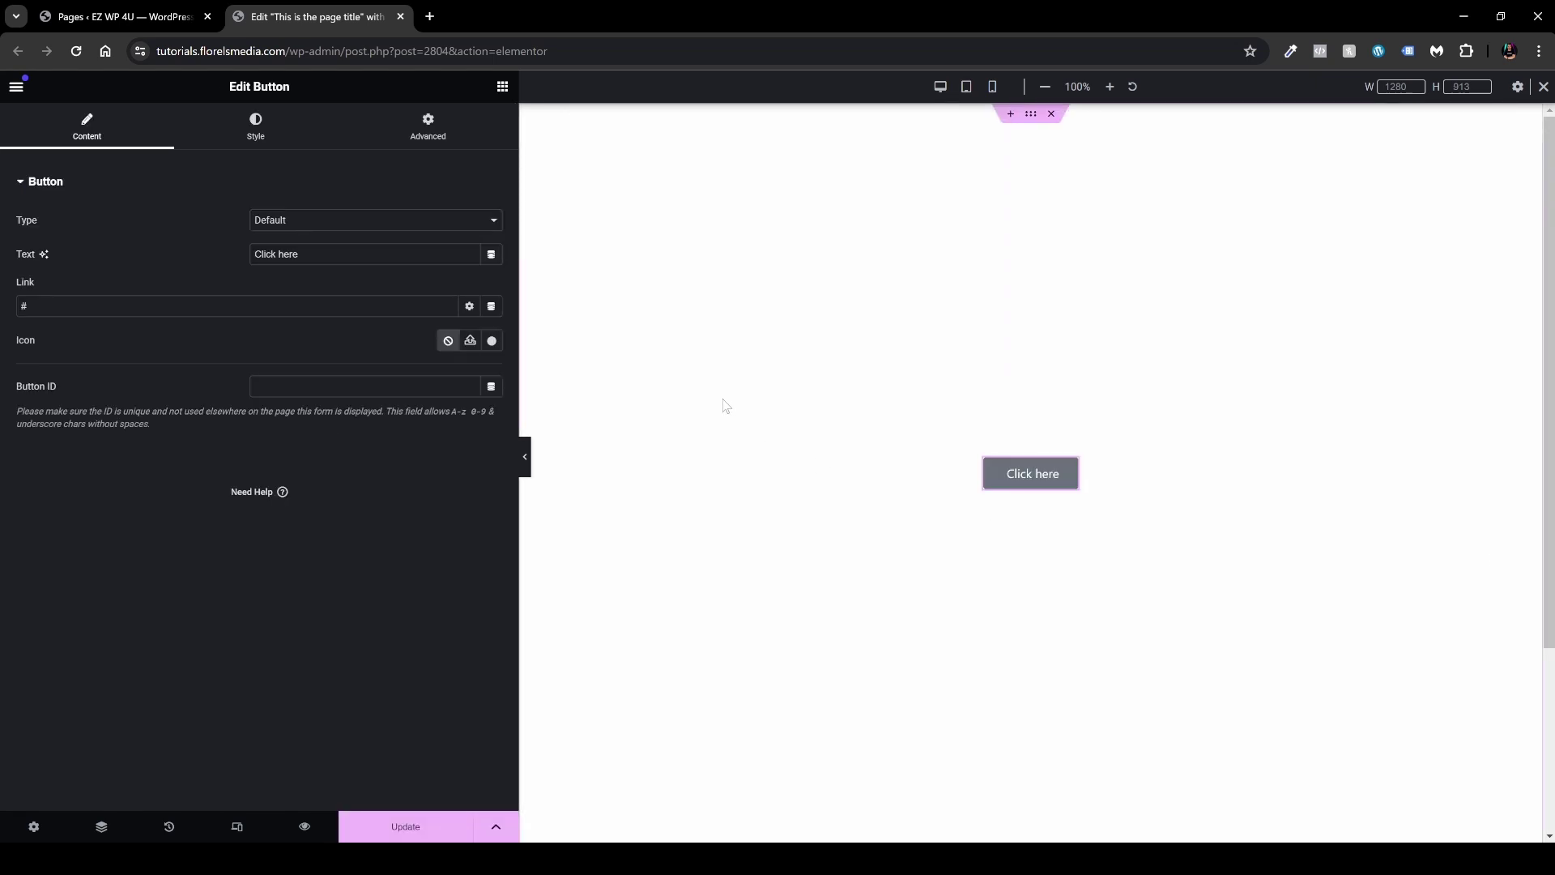
Step: Give the button white text and a black background
click(264, 148)
click(491, 356)
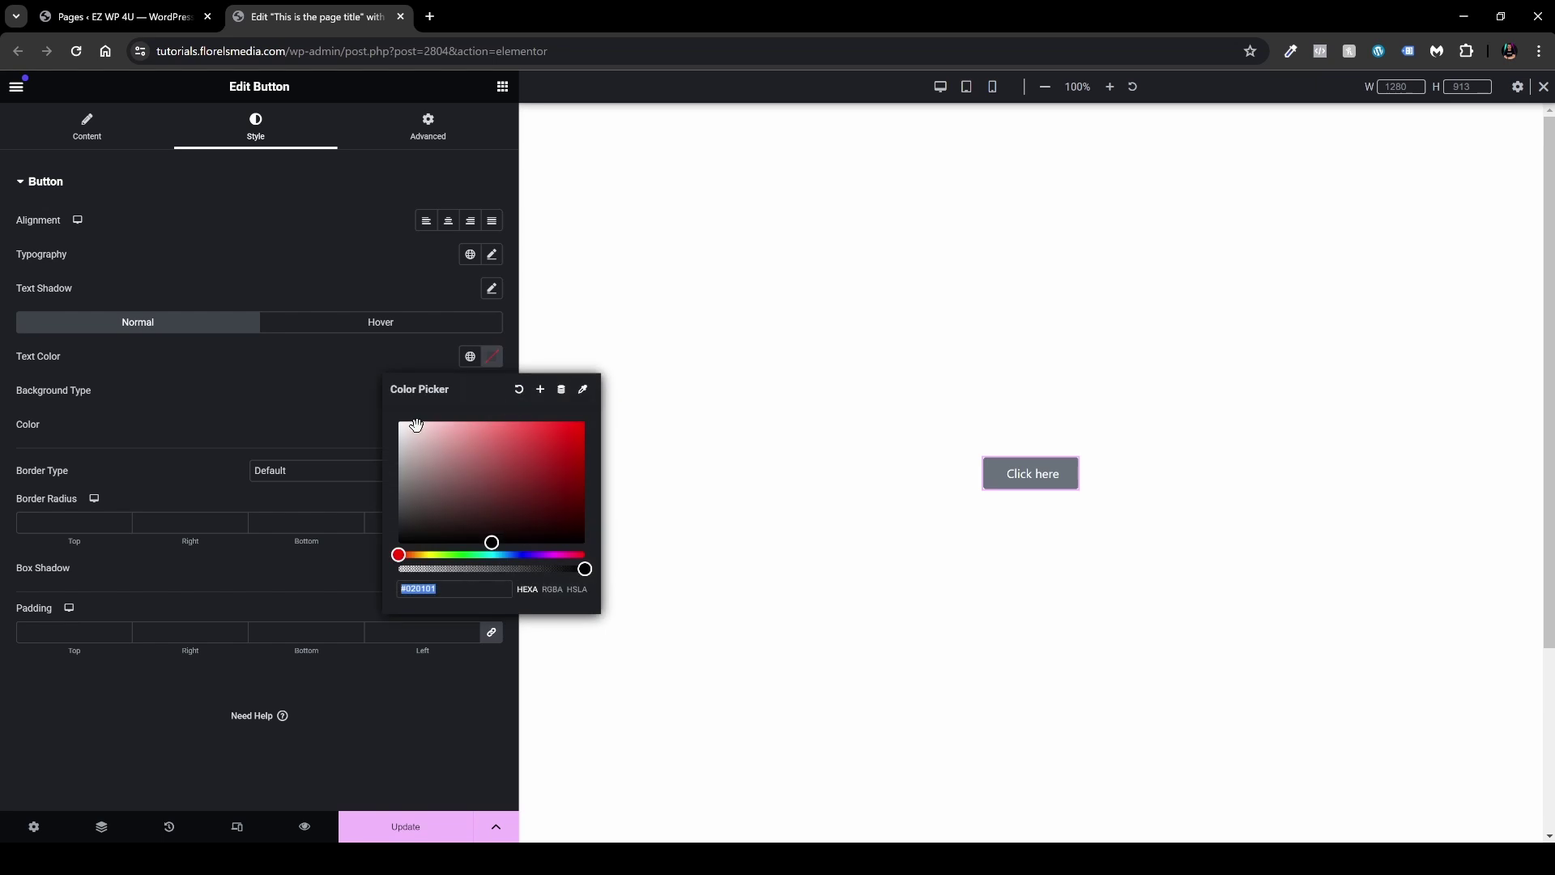
click(381, 417)
click(492, 426)
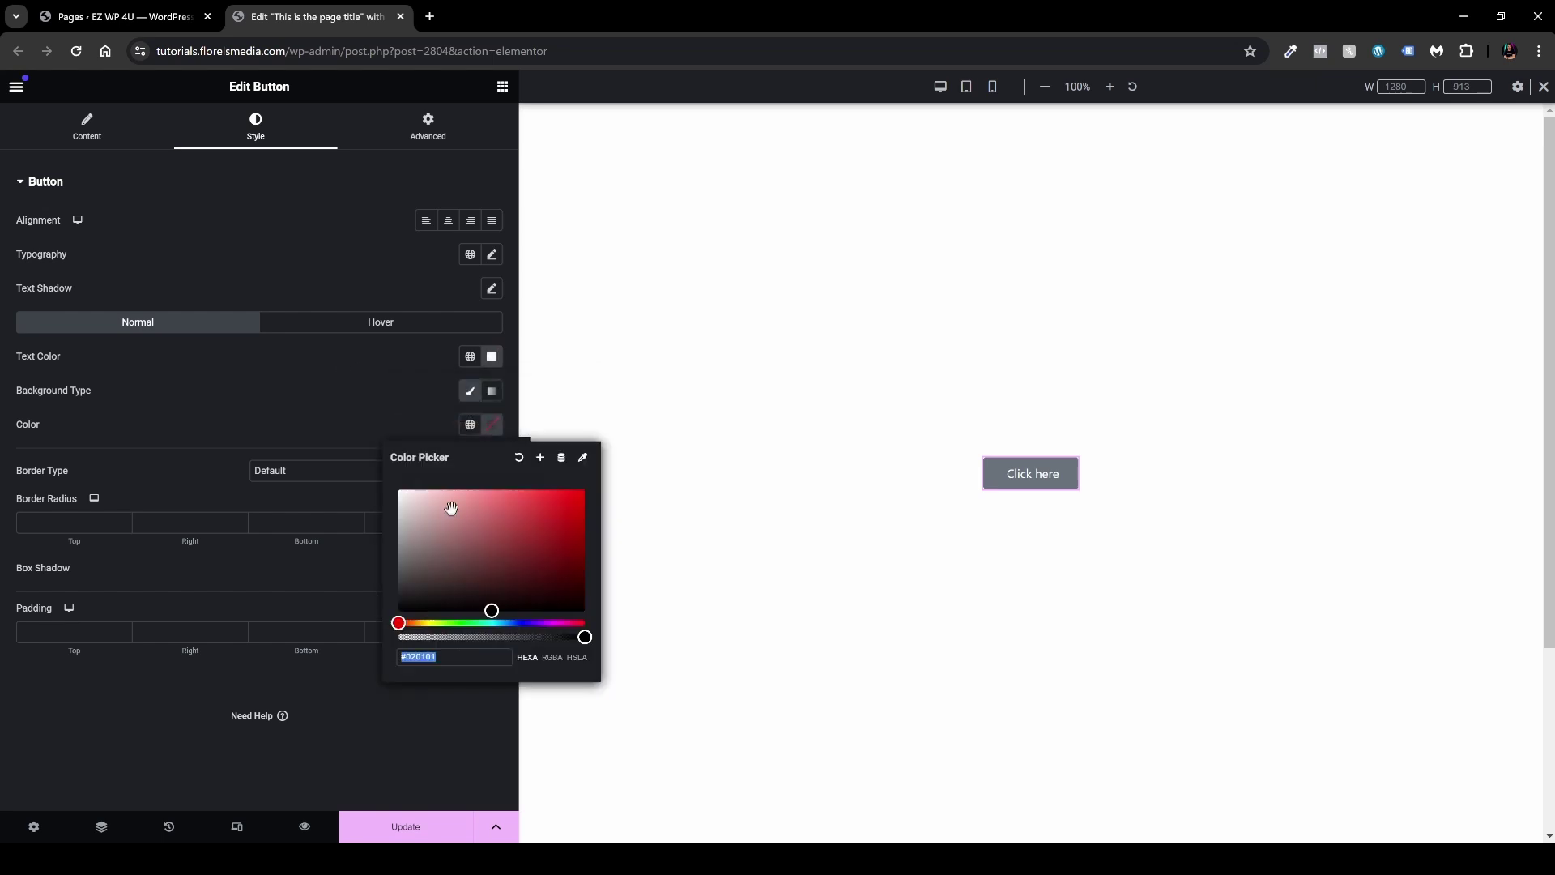
drag(475, 595, 475, 614)
click(328, 392)
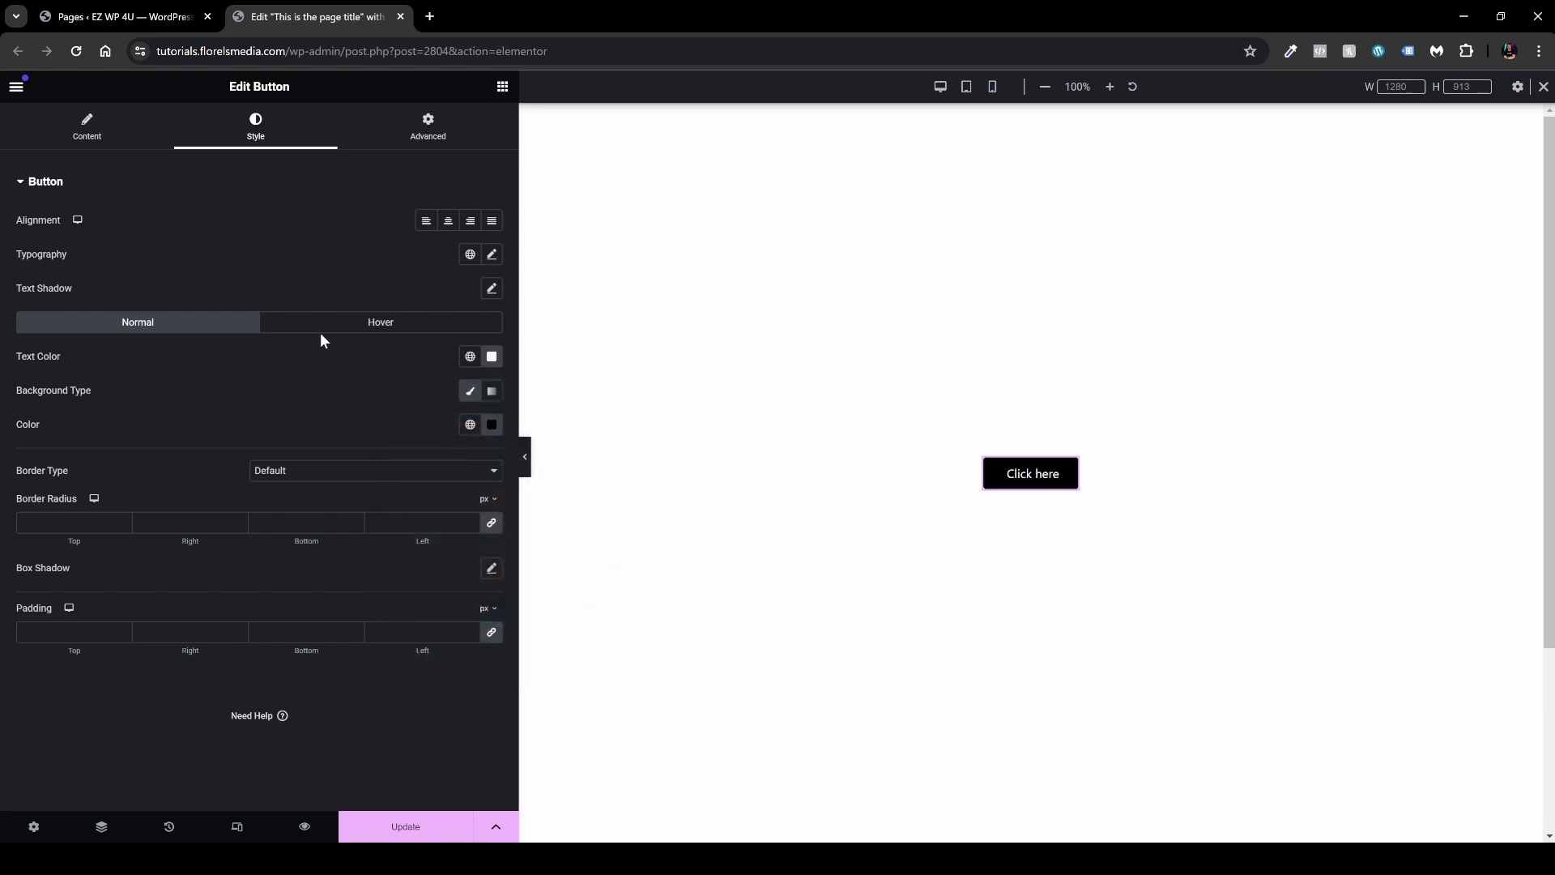
Step: Set the button typography to the Assistant font at 25 px
click(492, 254)
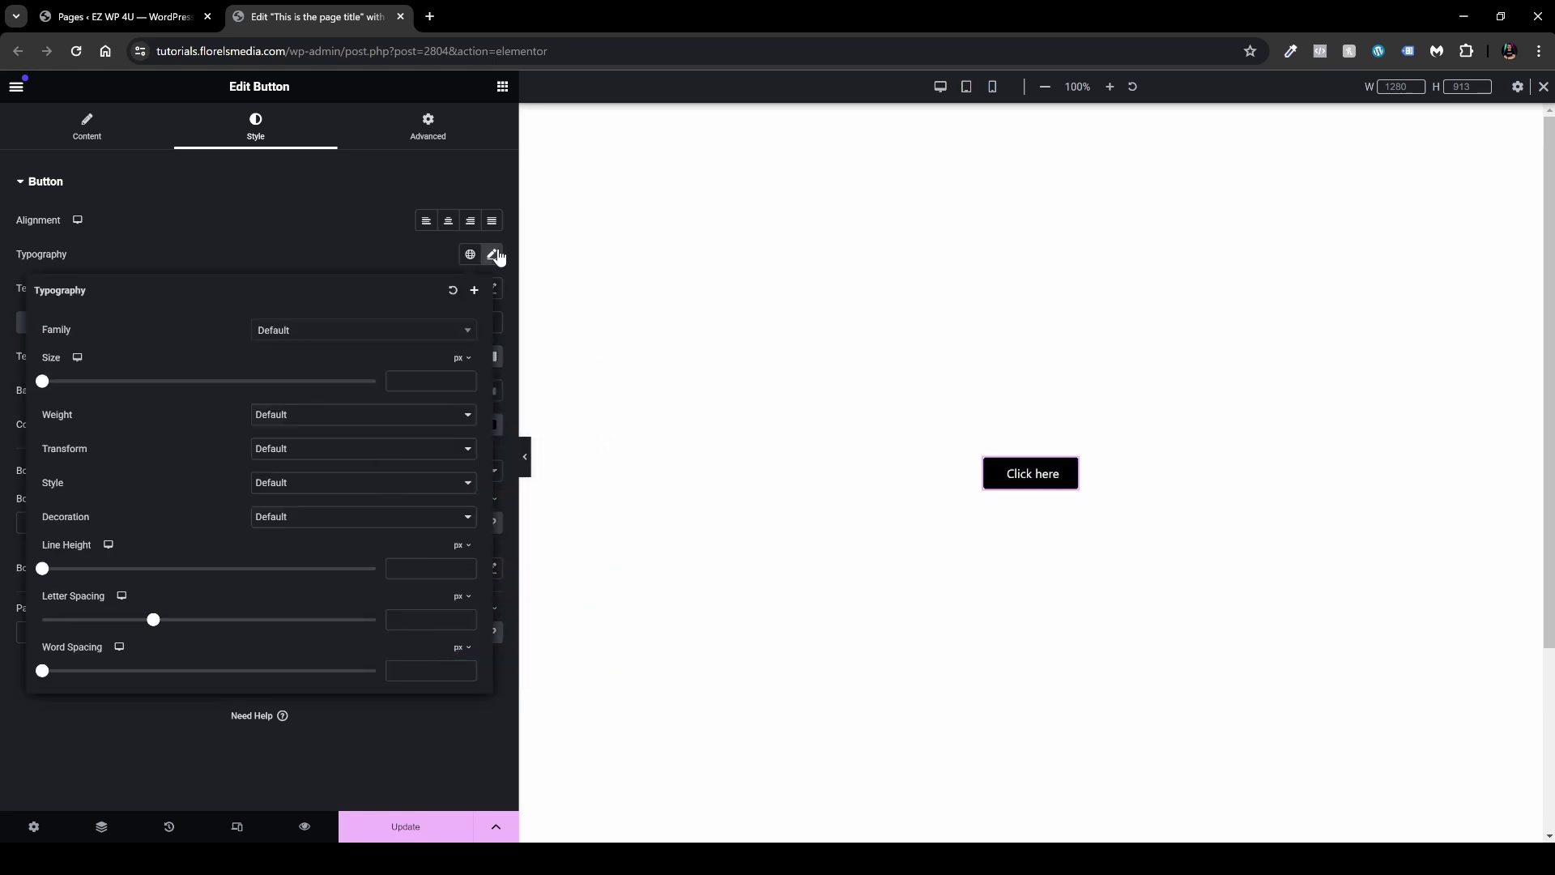
click(341, 337)
text(ass)
click(327, 403)
click(430, 380)
text(25)
click(389, 267)
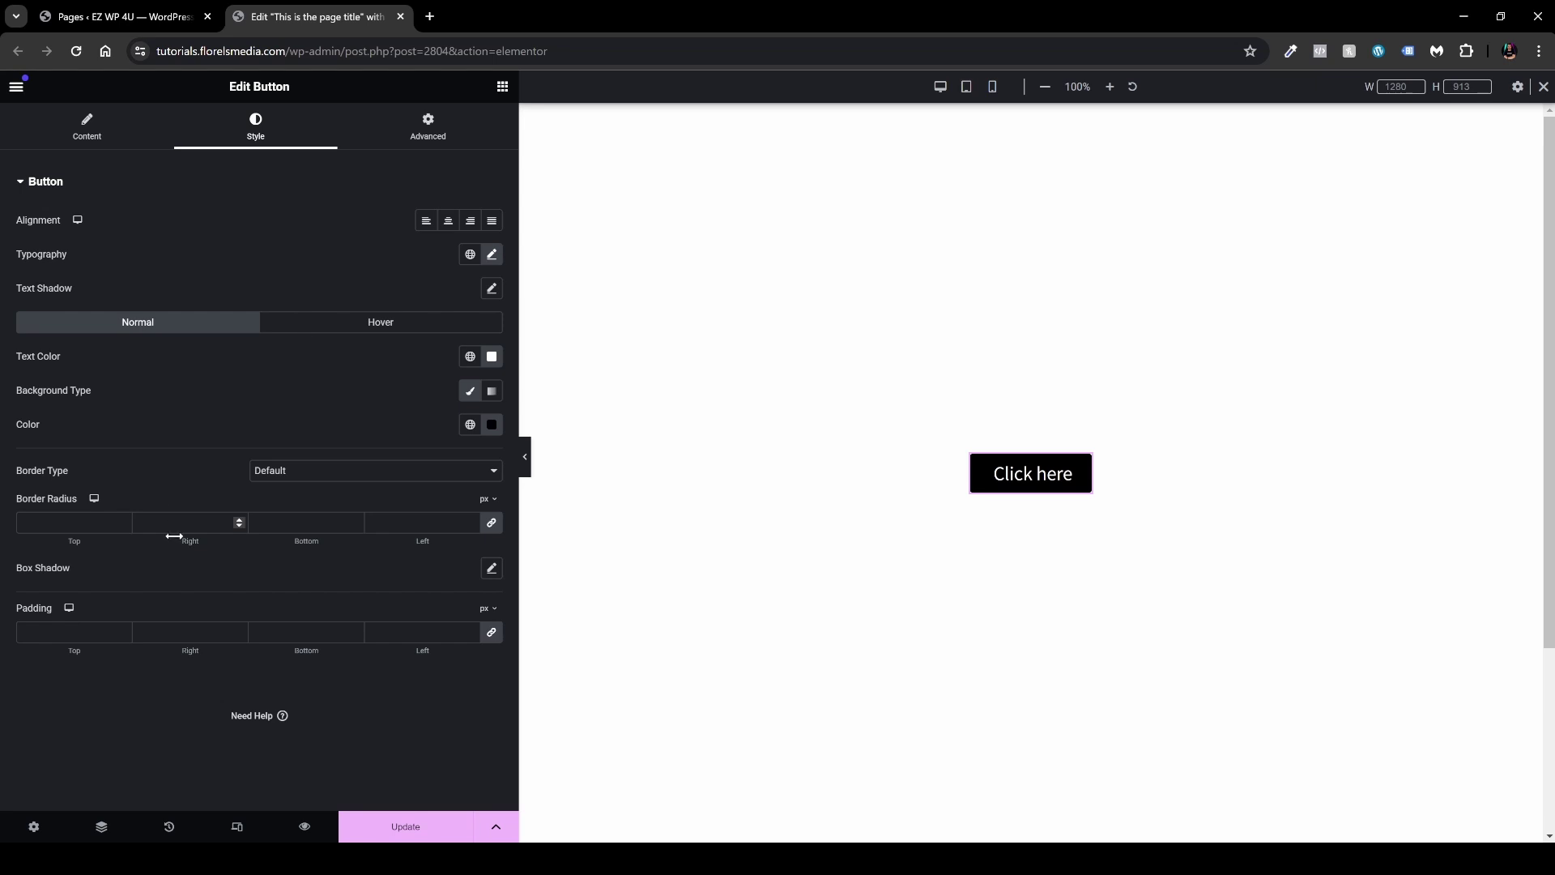
Step: Round the button corners with a 12 px border radius
click(191, 525)
text(12)
click(454, 148)
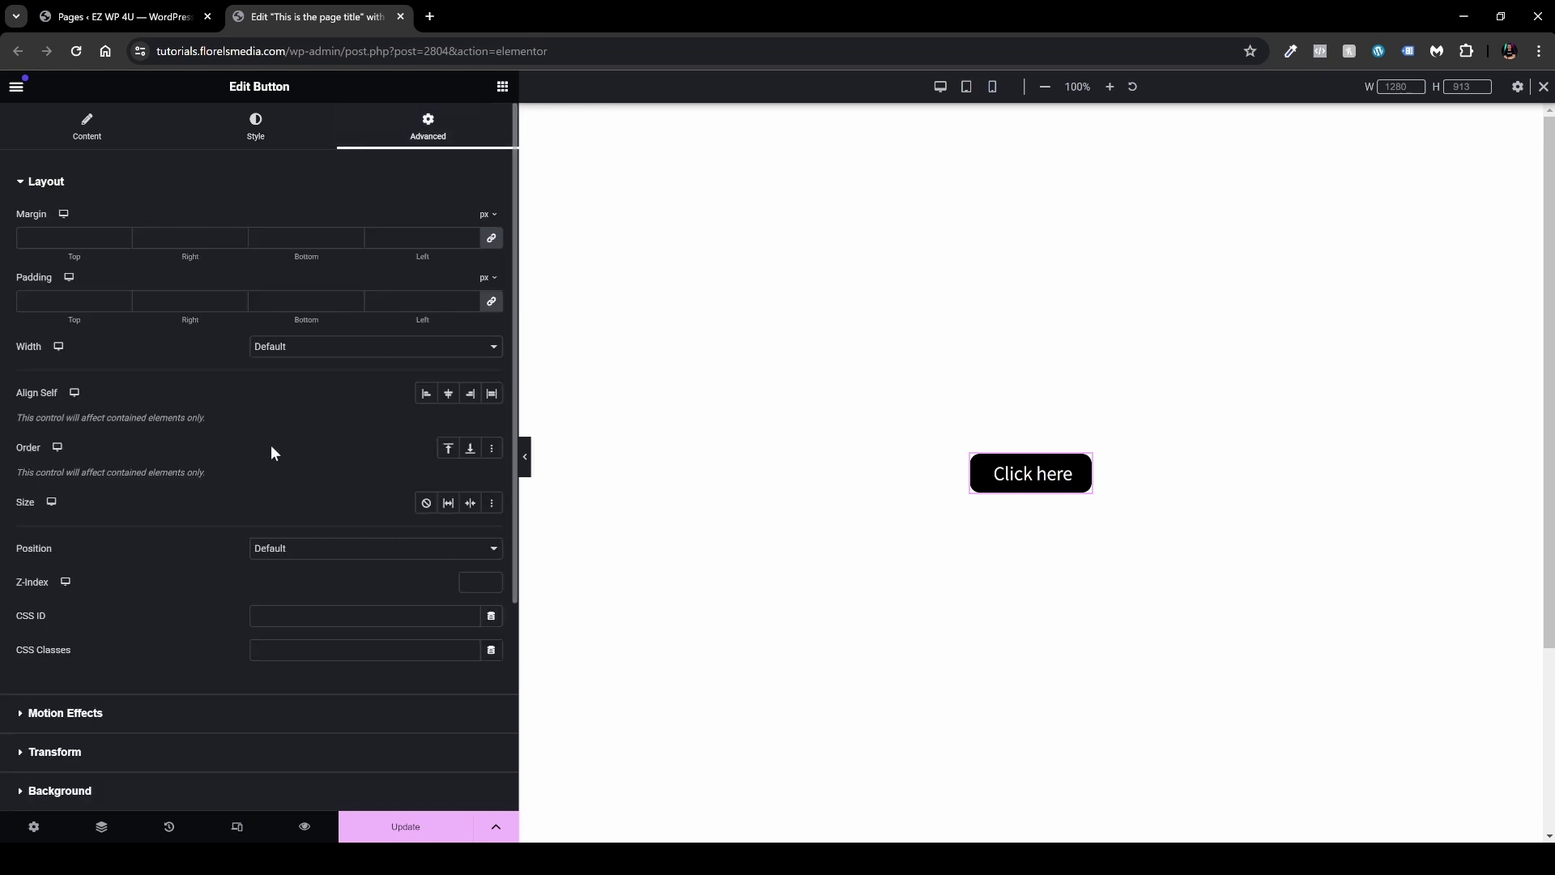
Step: Expand the button's empty Custom CSS section and bring up the pulse-button CSS in Notepad
scroll(270, 445, down, 4)
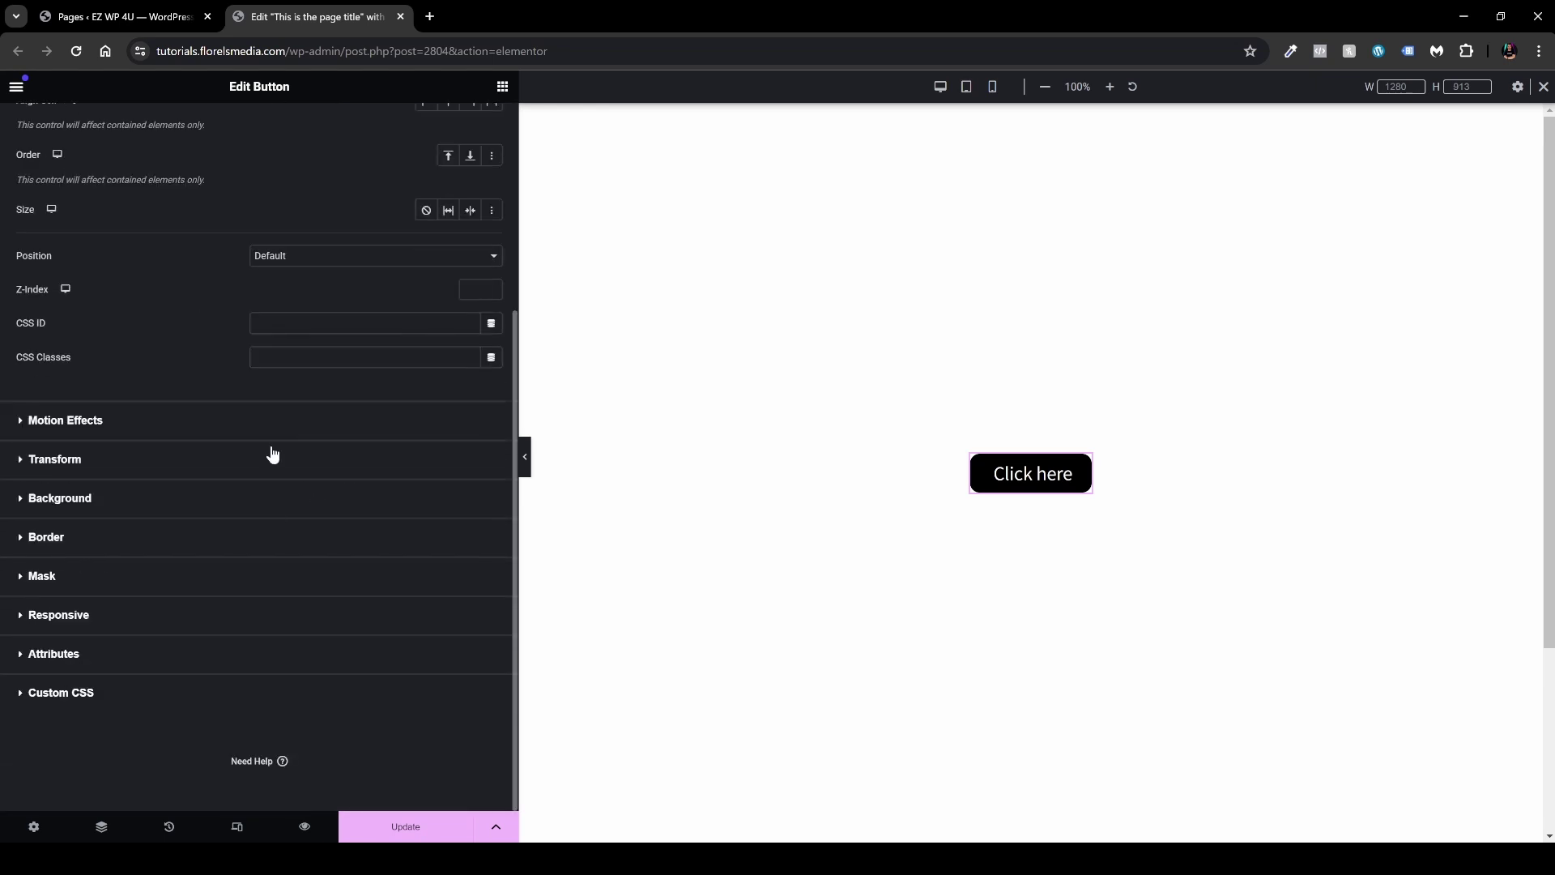
click(107, 697)
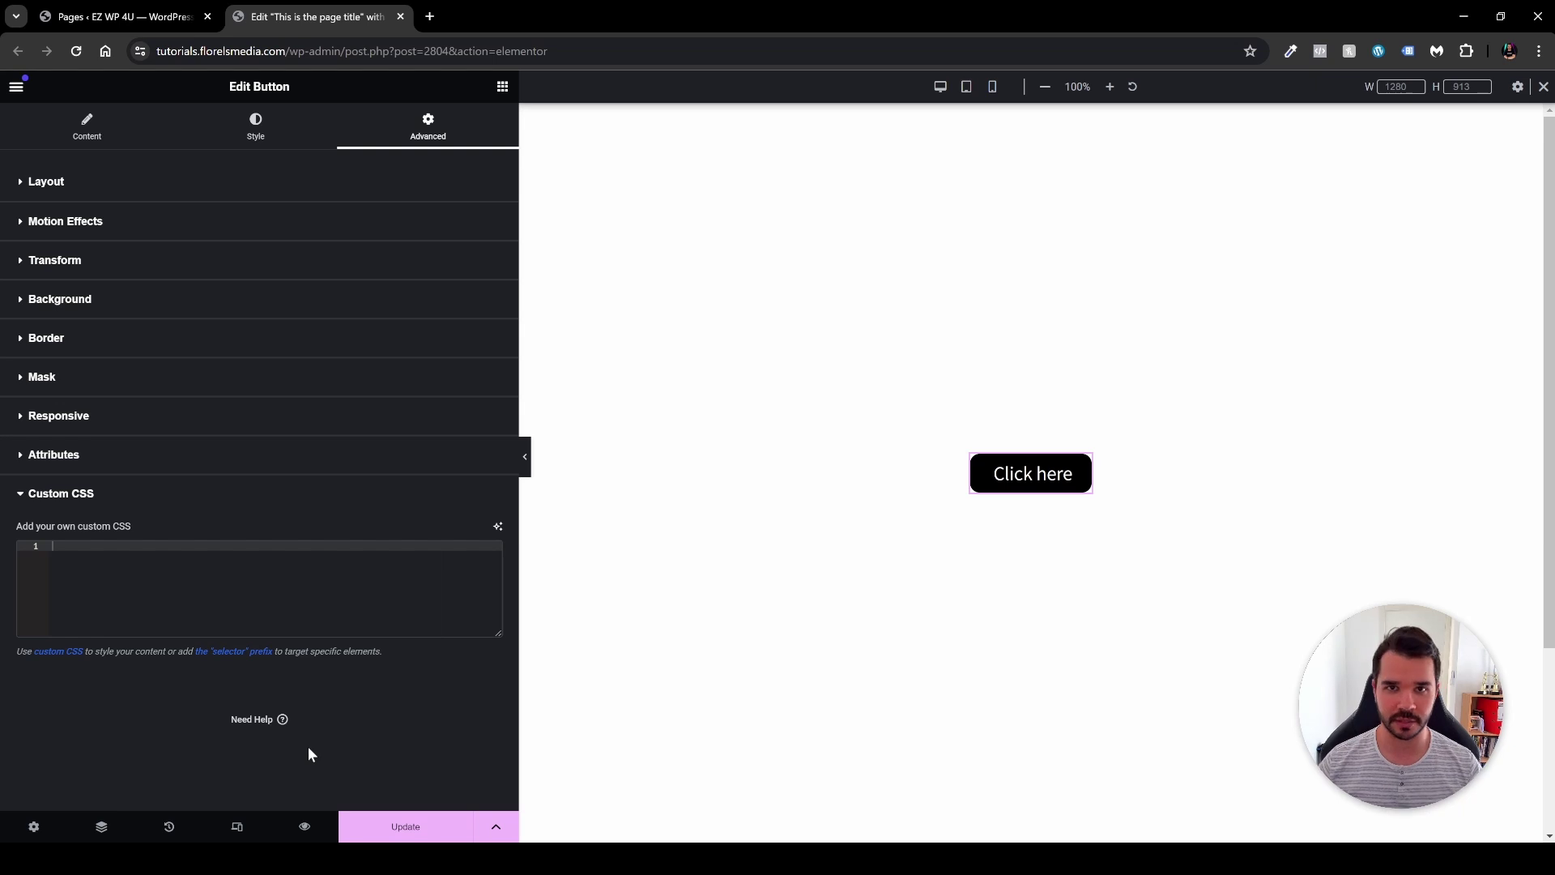
key(alt+Tab)
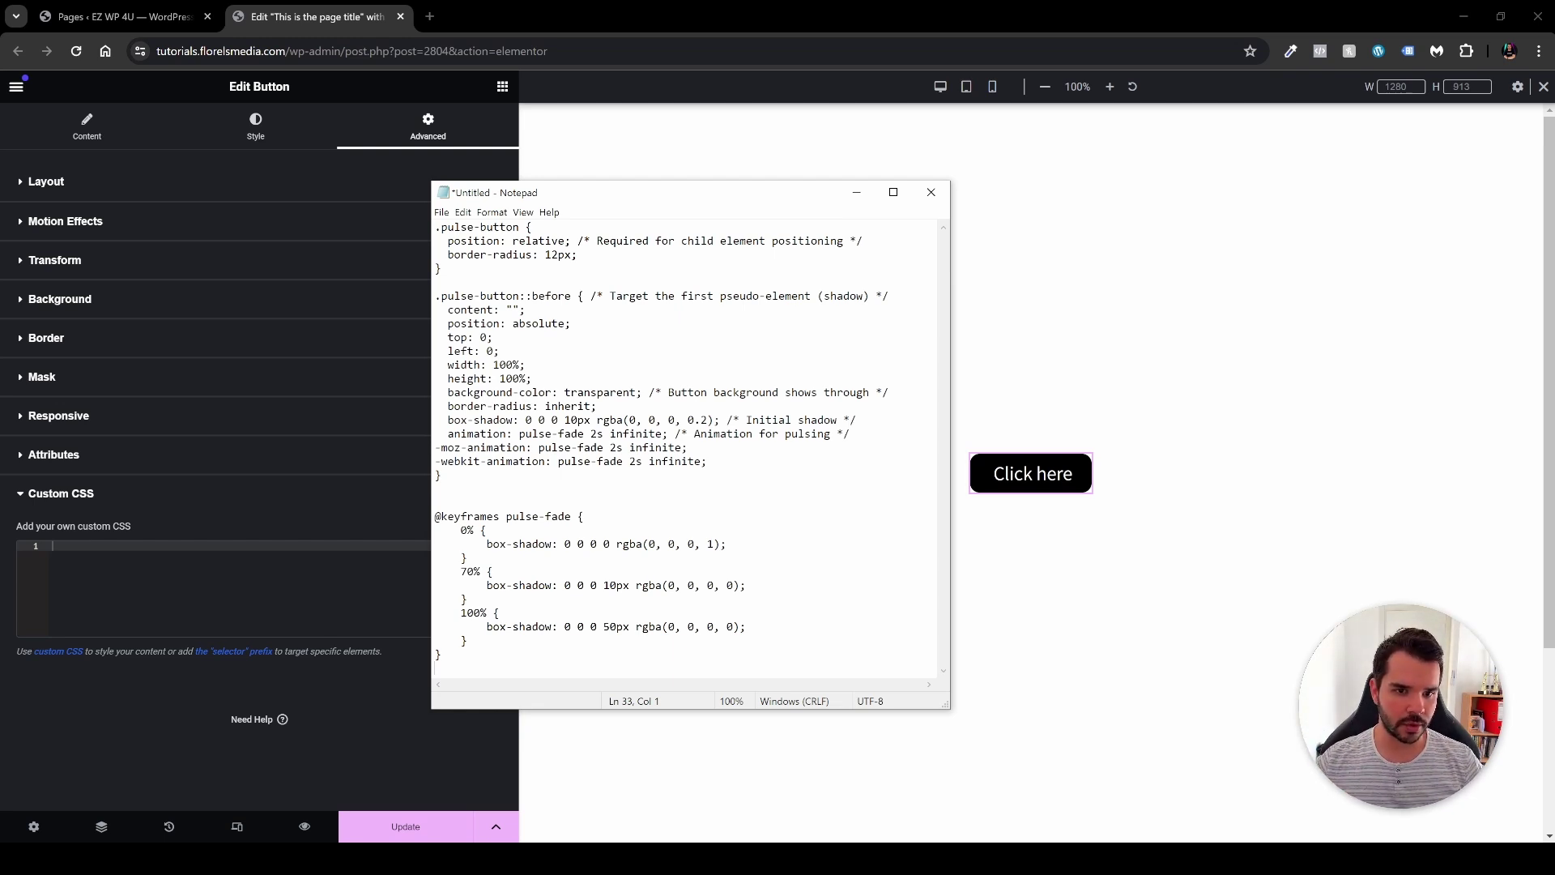
Step: Copy the .pulse-button rule blocks from Notepad into the button's Custom CSS
drag(441, 475, 435, 227)
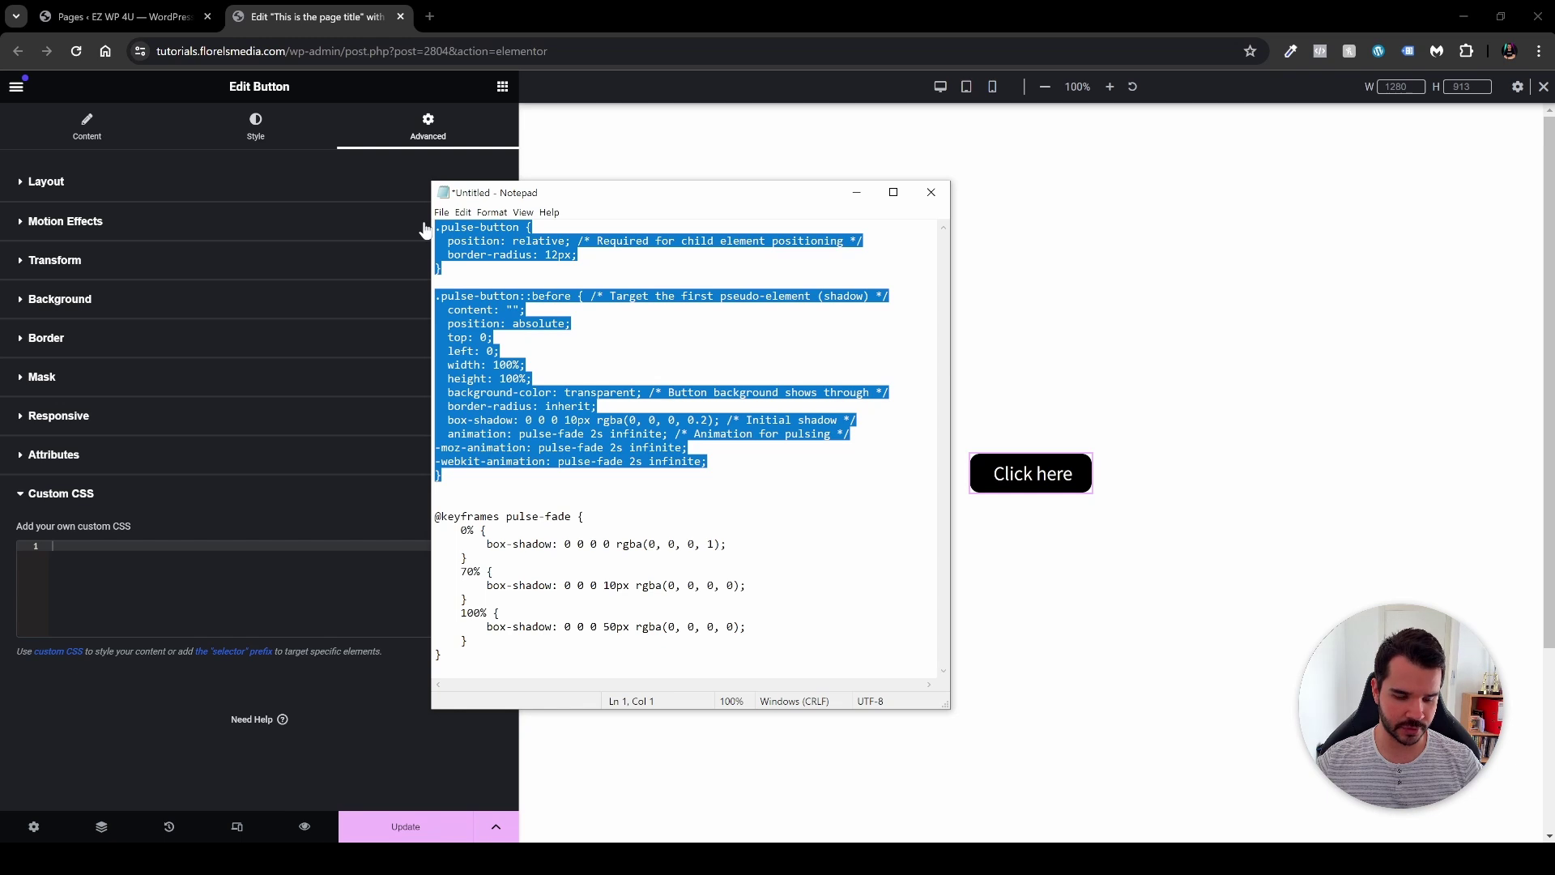
key(ctrl+c)
key(alt+Tab)
key(ctrl+v)
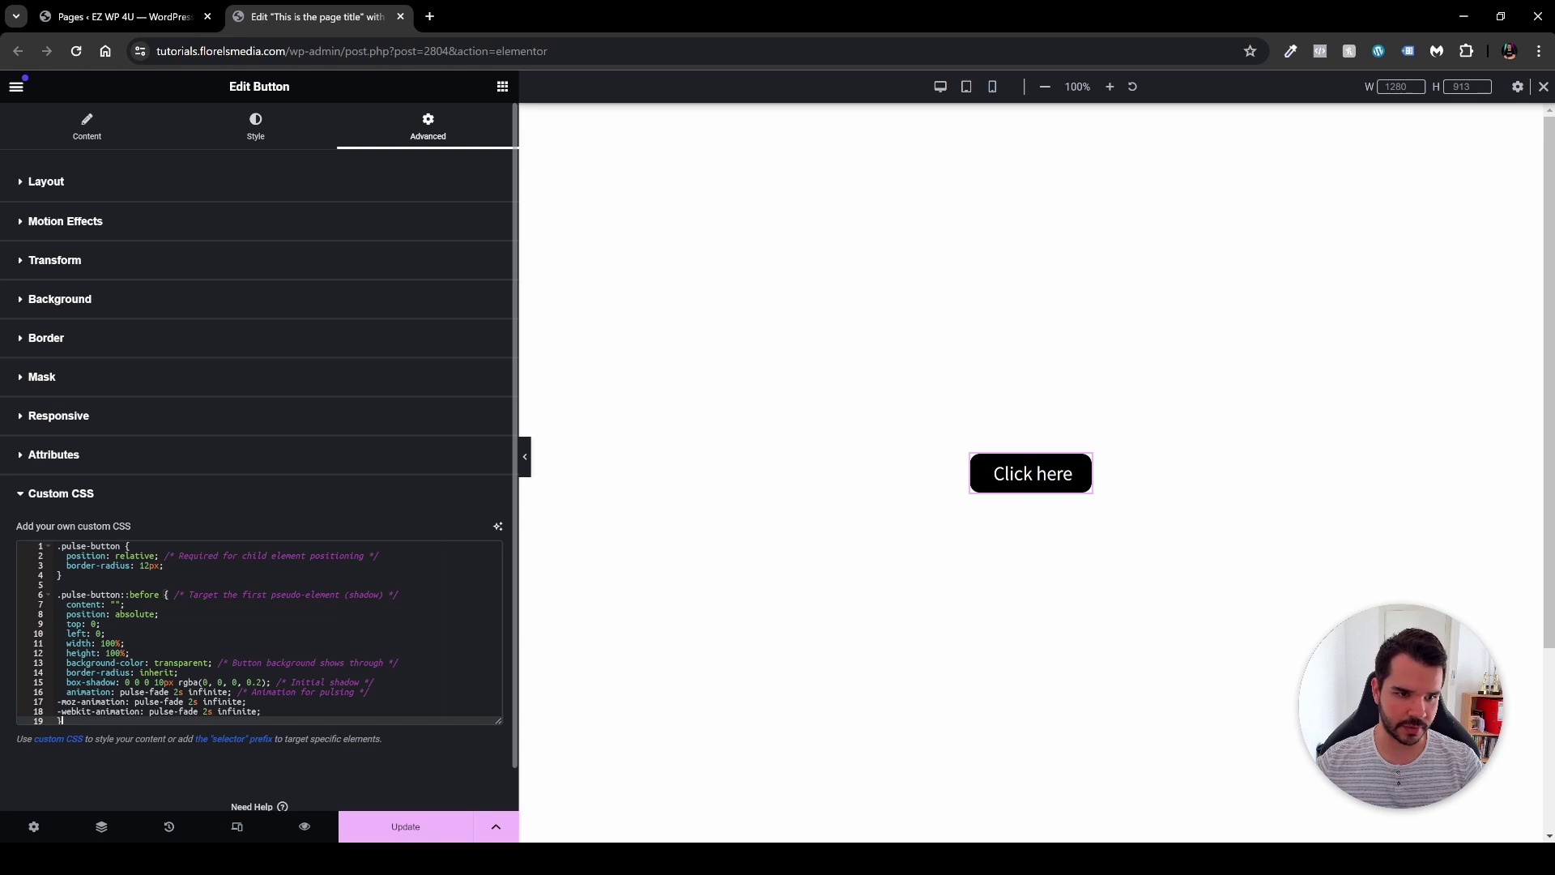
Step: Add the pulse-button class to the button under Layout > CSS Classes
click(61, 546)
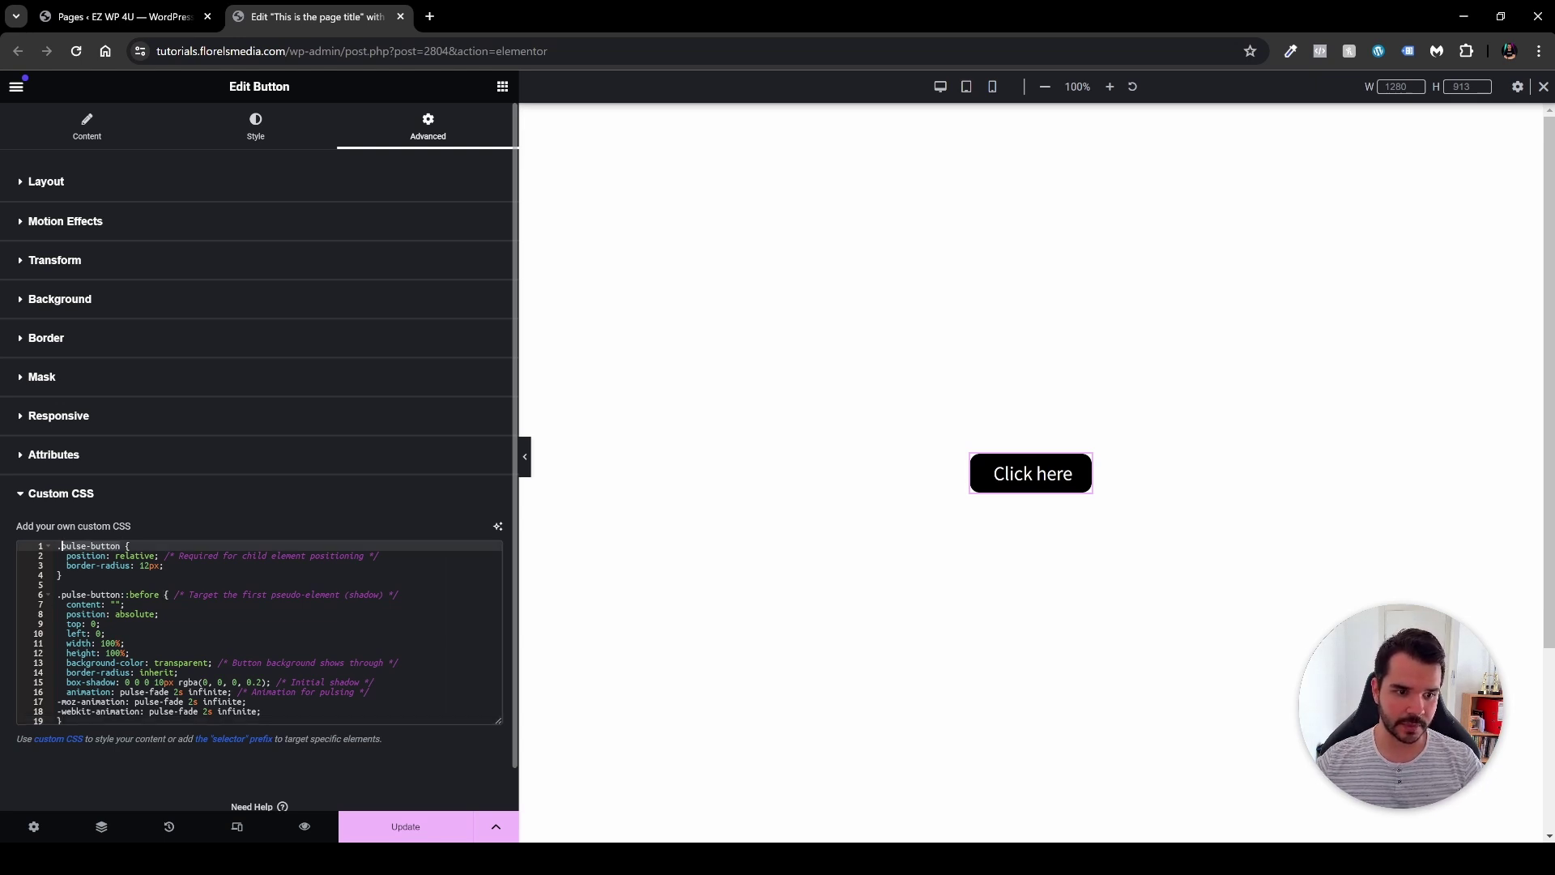
click(75, 185)
click(313, 653)
key(ctrl+v)
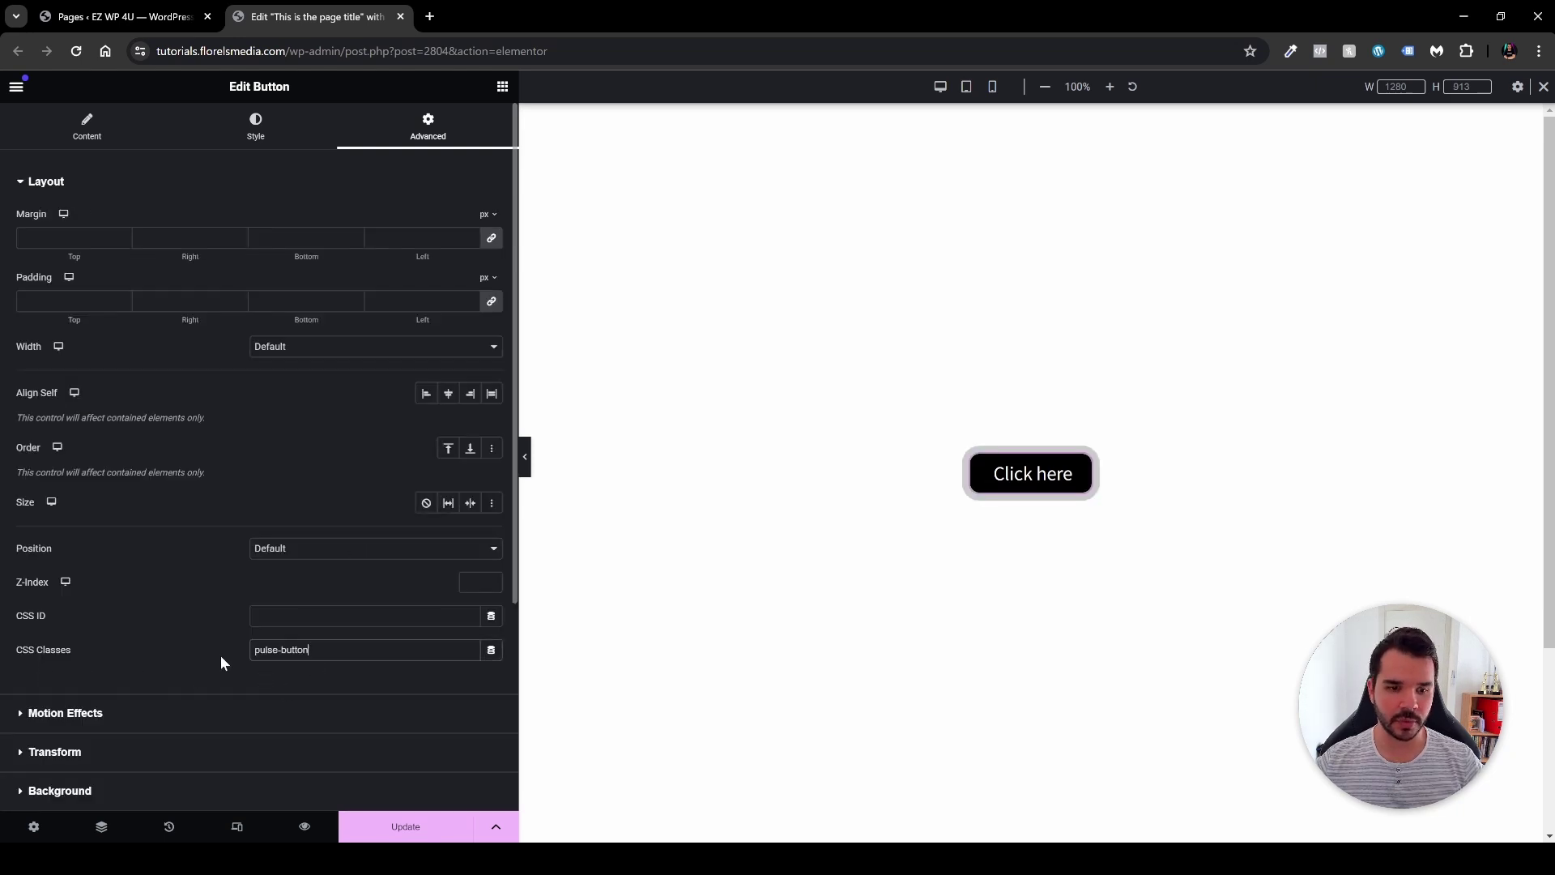
Step: Reopen Custom CSS and review the ::before pseudo-element rule
scroll(220, 662, down, 3)
click(226, 699)
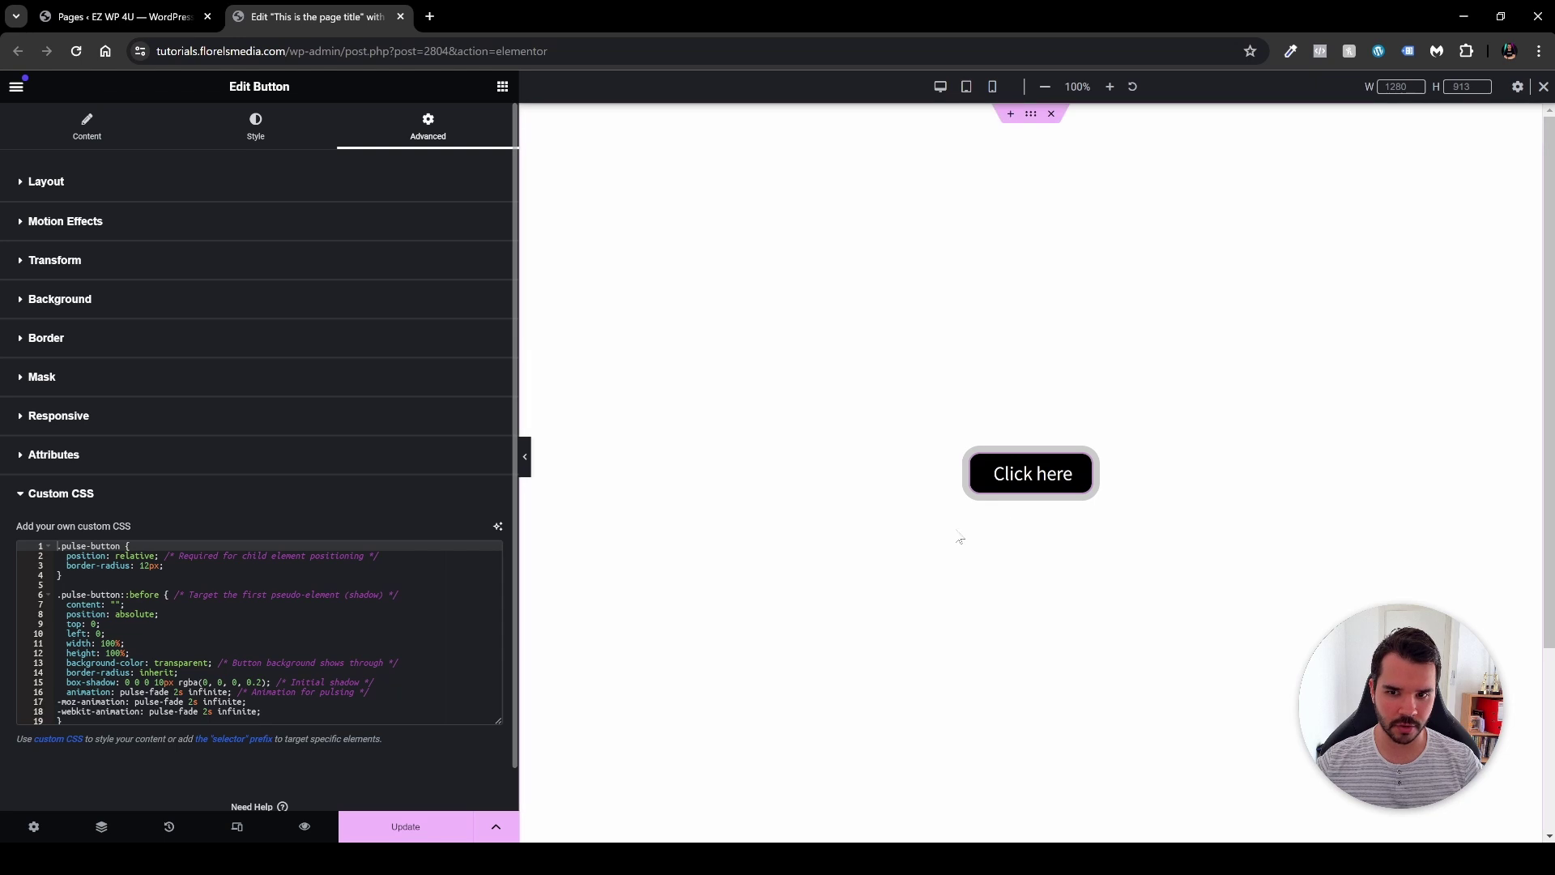
scroll(260, 469, down, 1)
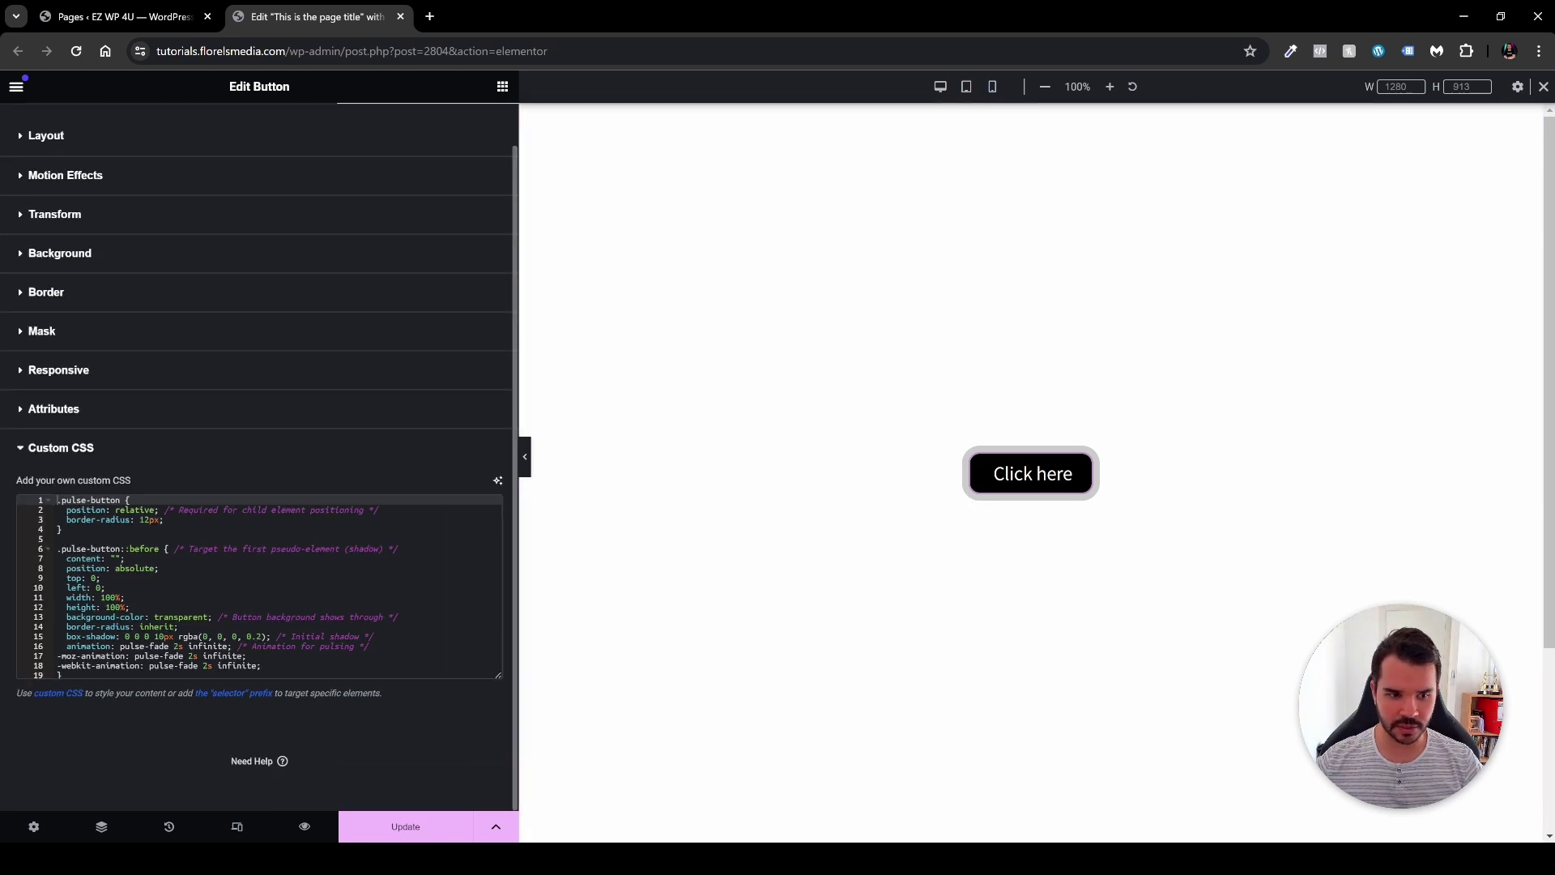
double_click(145, 548)
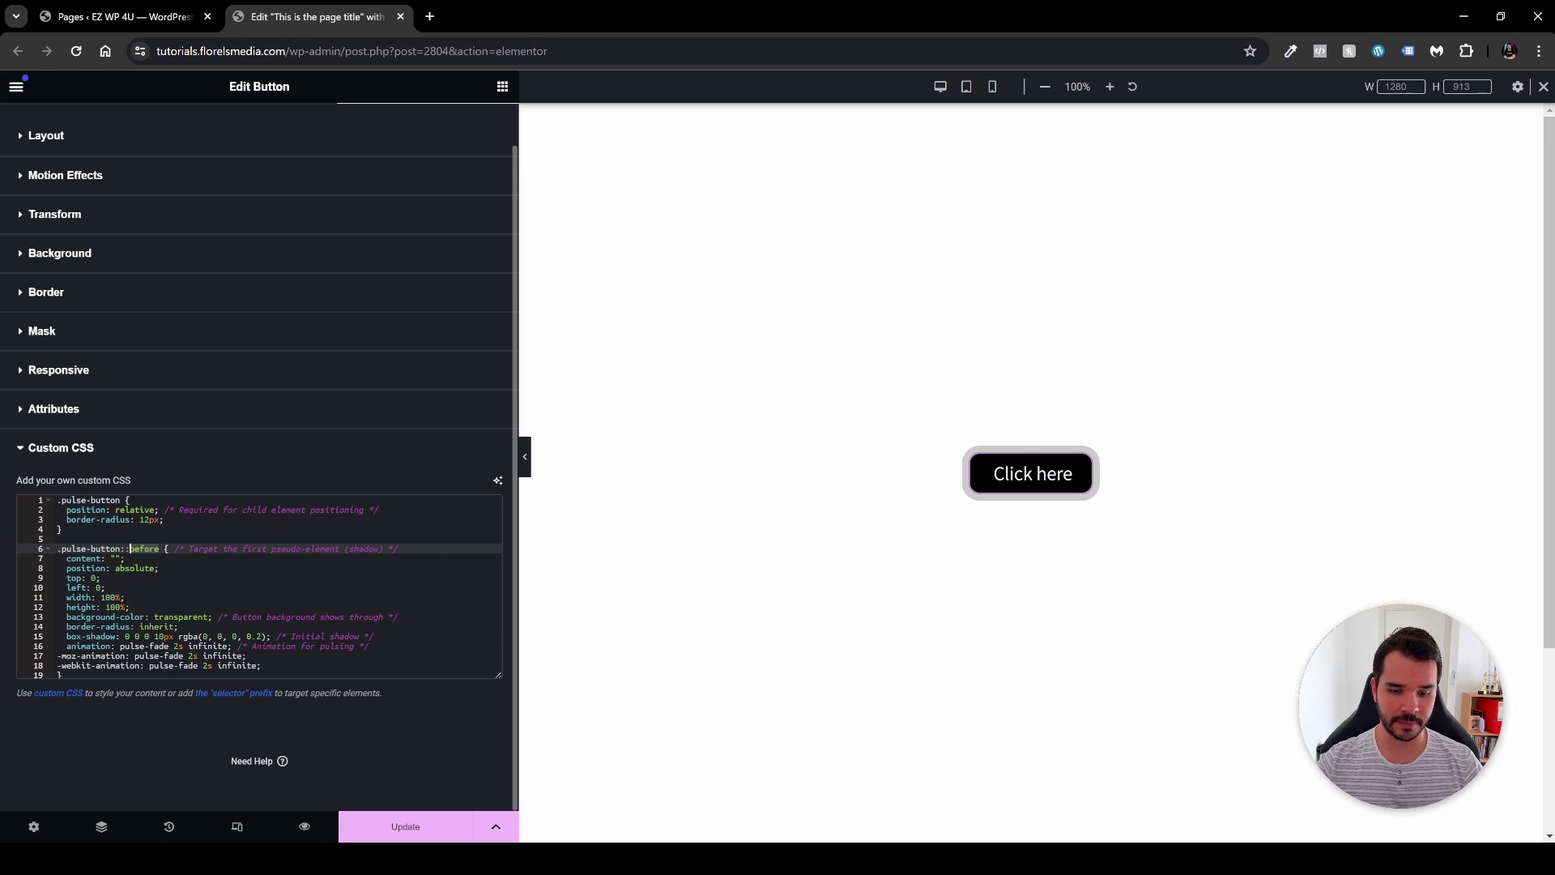
key(alt+Tab)
key(shift+Up)
key(shift+Up)
key(shift+Up)
key(shift+Up)
key(shift+Up)
key(shift+Up)
key(shift+Up)
key(shift+Up)
key(shift+Up)
key(shift+Up)
key(shift+Up)
key(shift+Home)
key(ctrl+c)
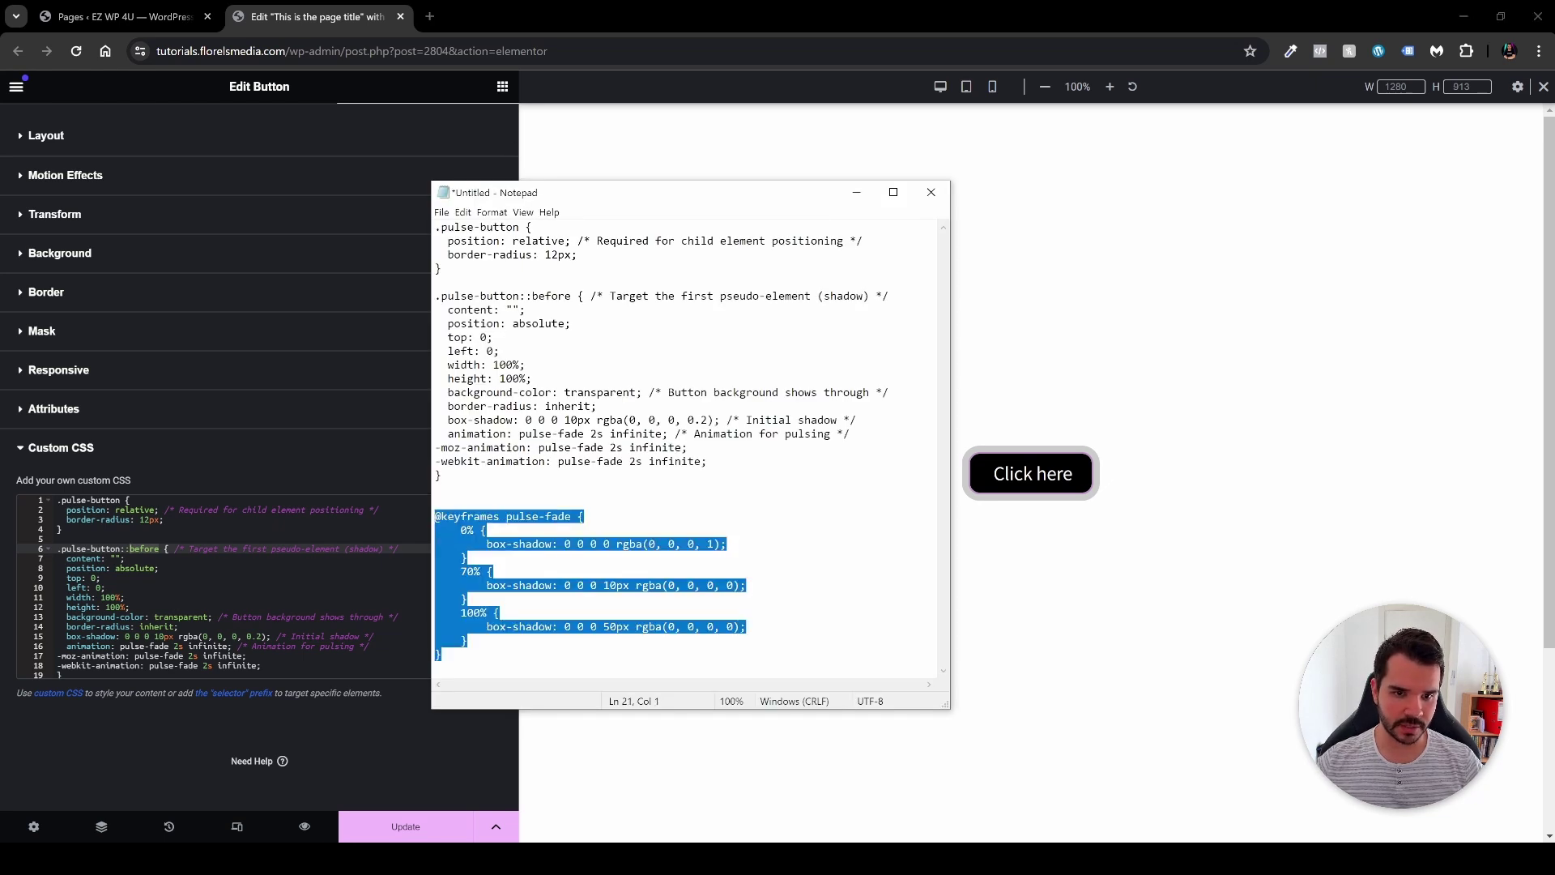
click(856, 192)
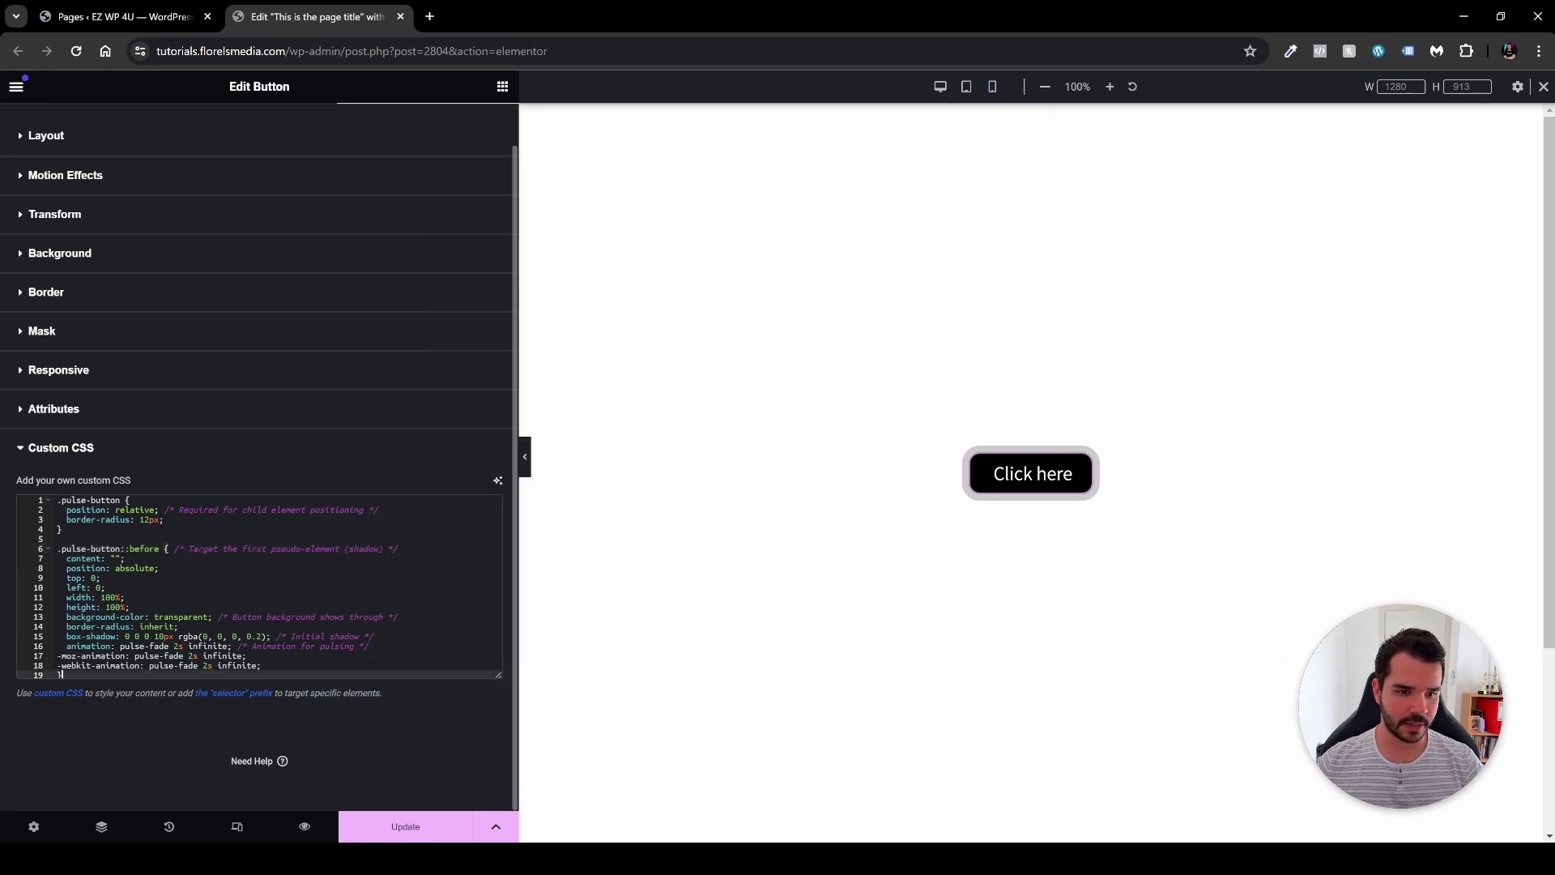
key(ctrl+v)
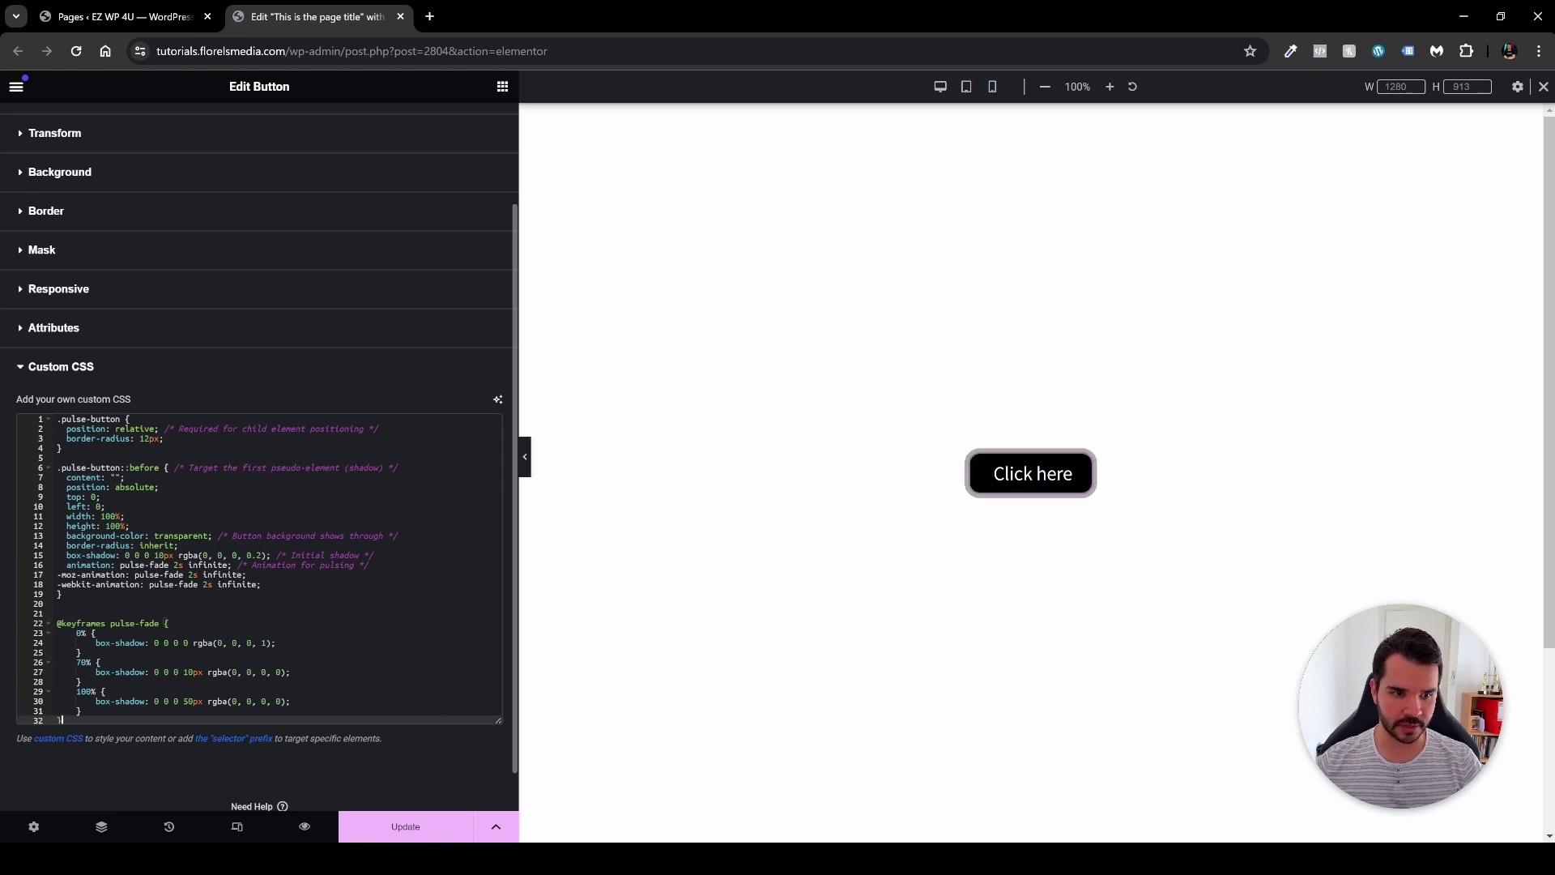
drag(125, 554, 272, 555)
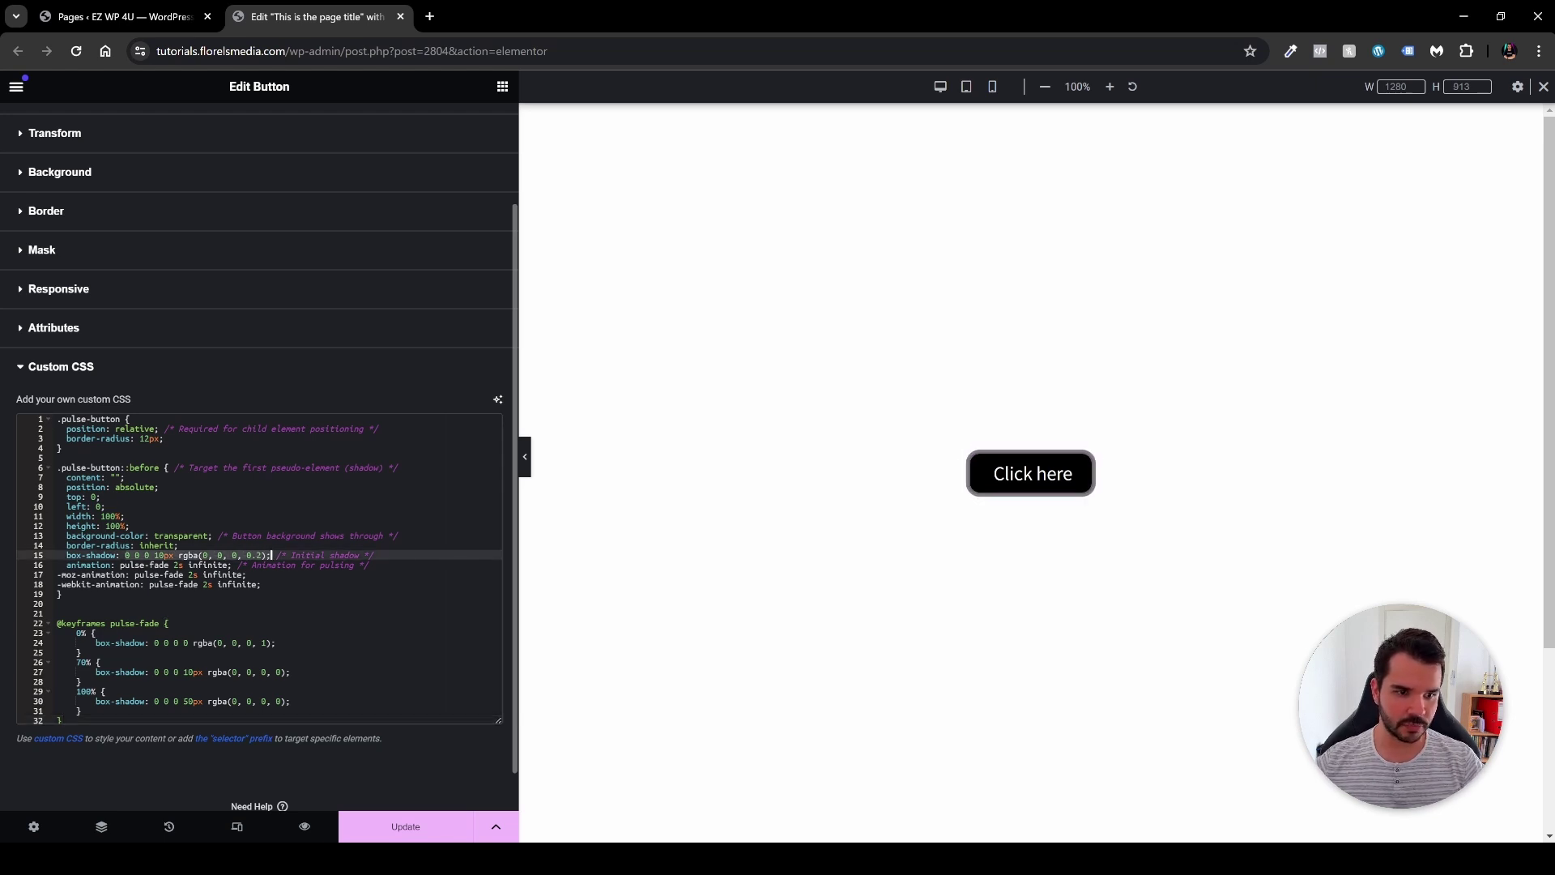
click(154, 565)
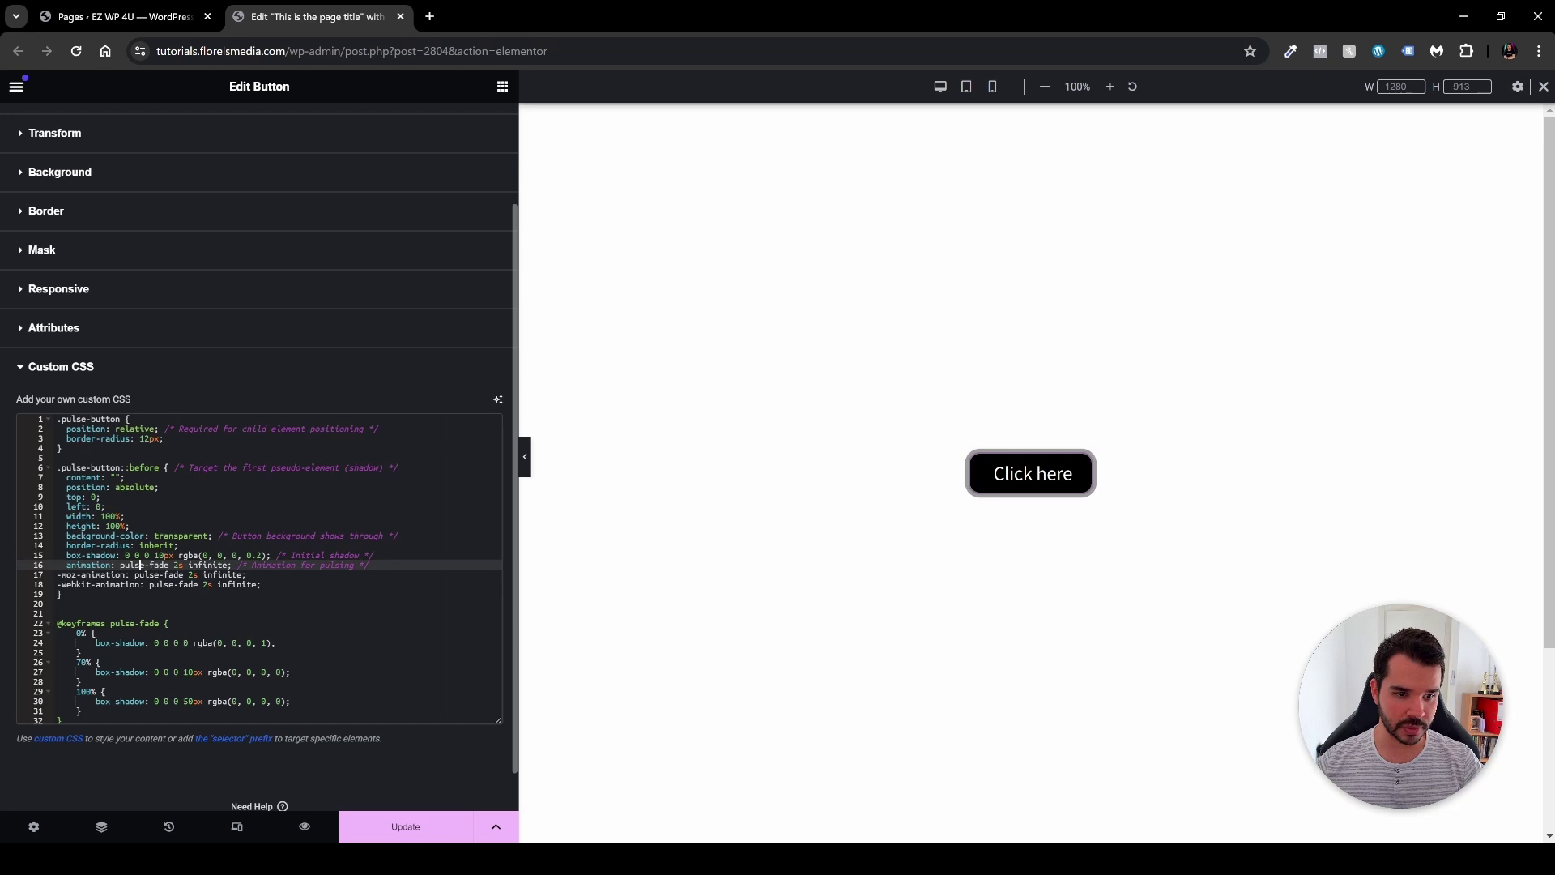
drag(120, 564, 170, 564)
click(178, 564)
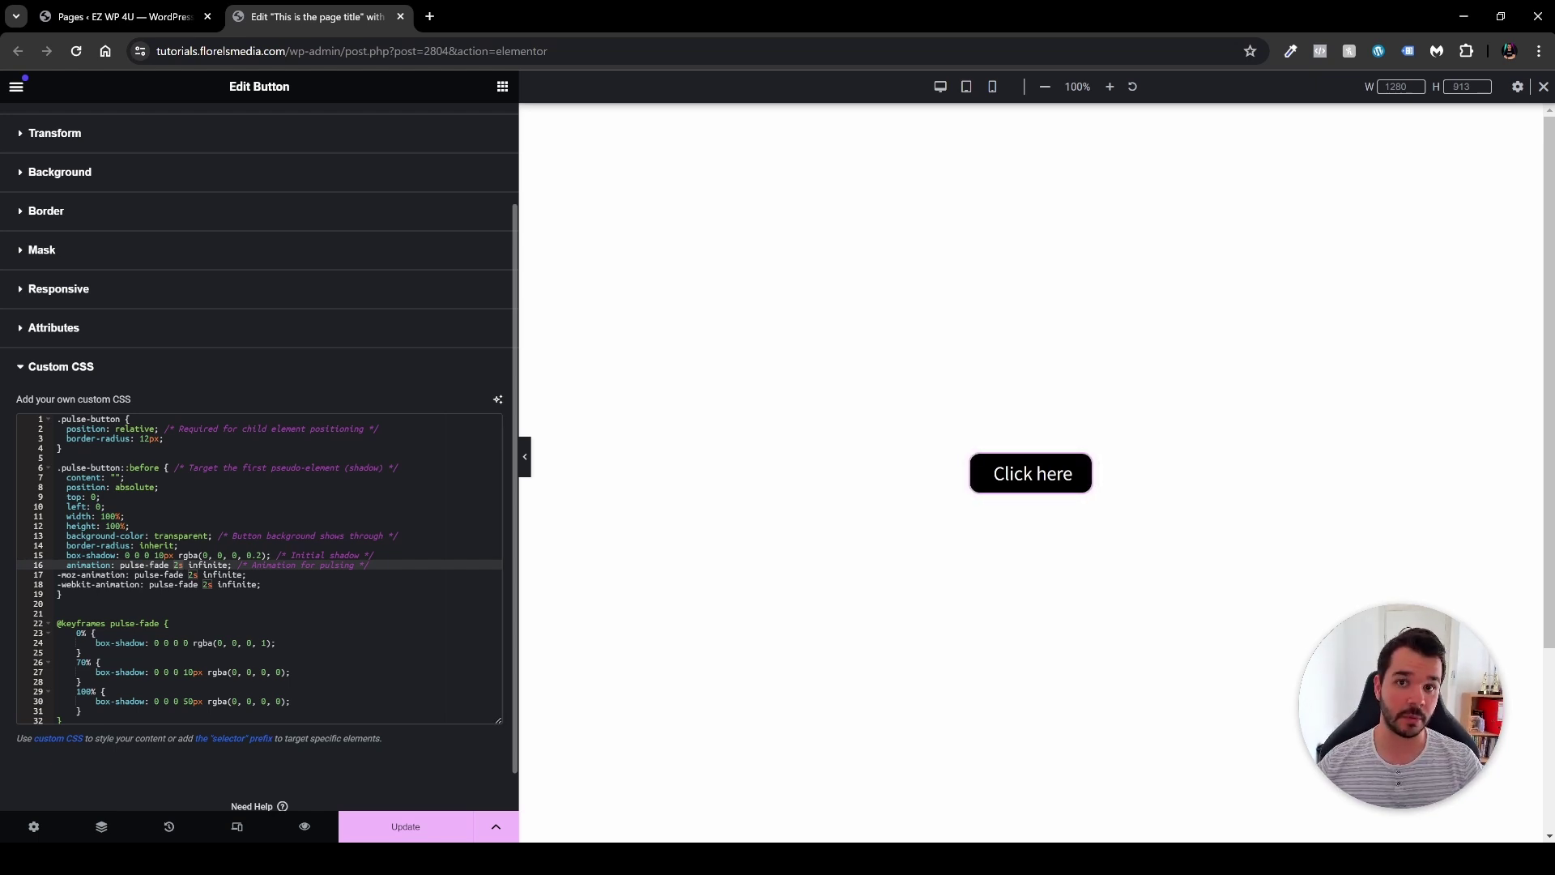
scroll(259, 486, down, 1)
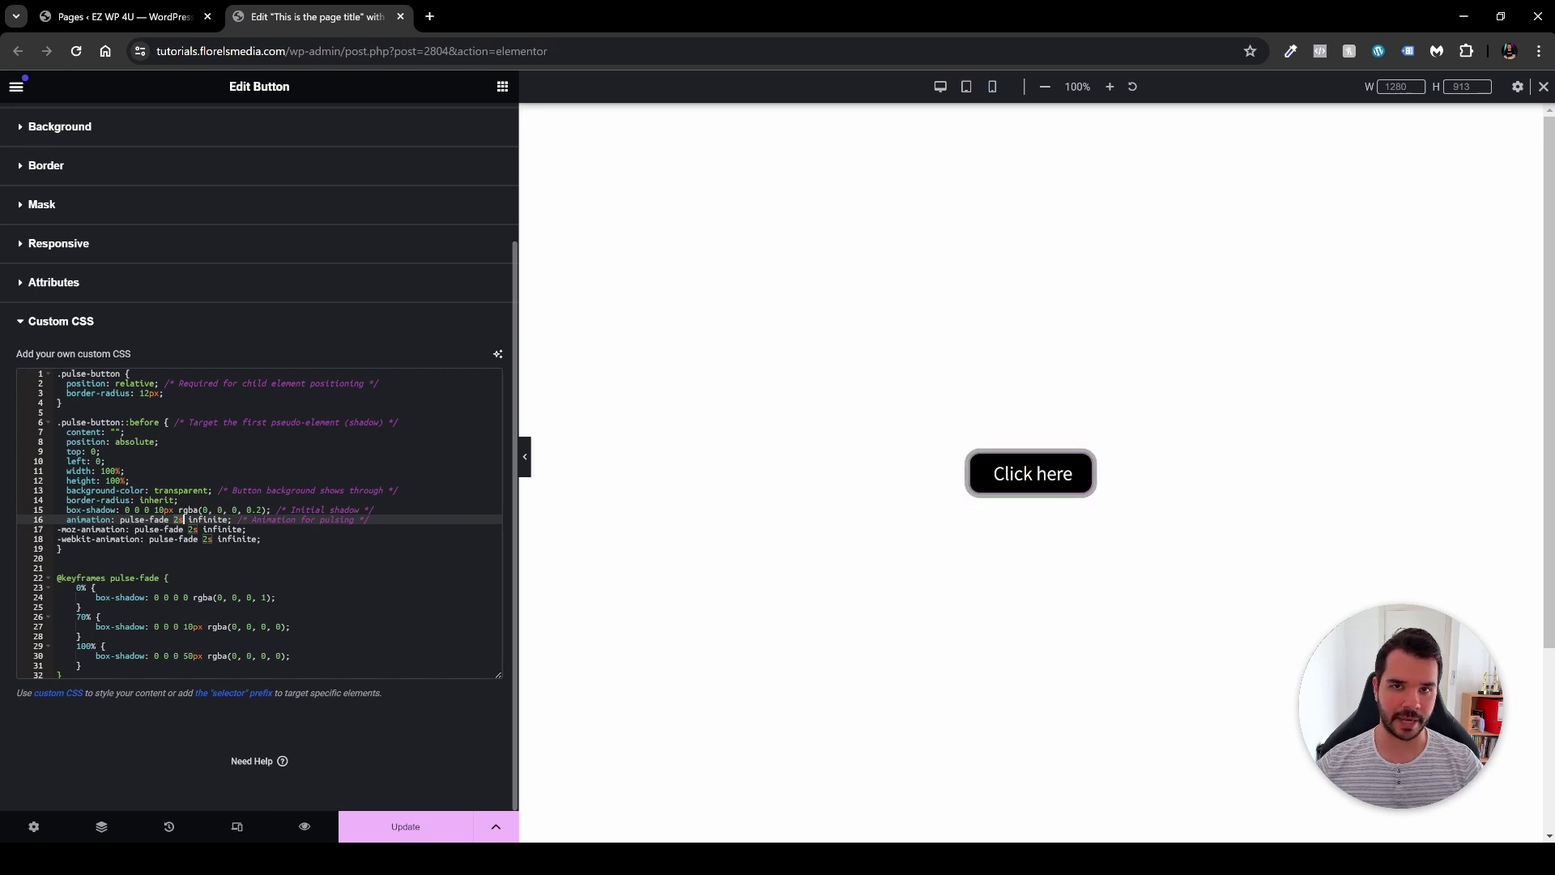
double_click(79, 587)
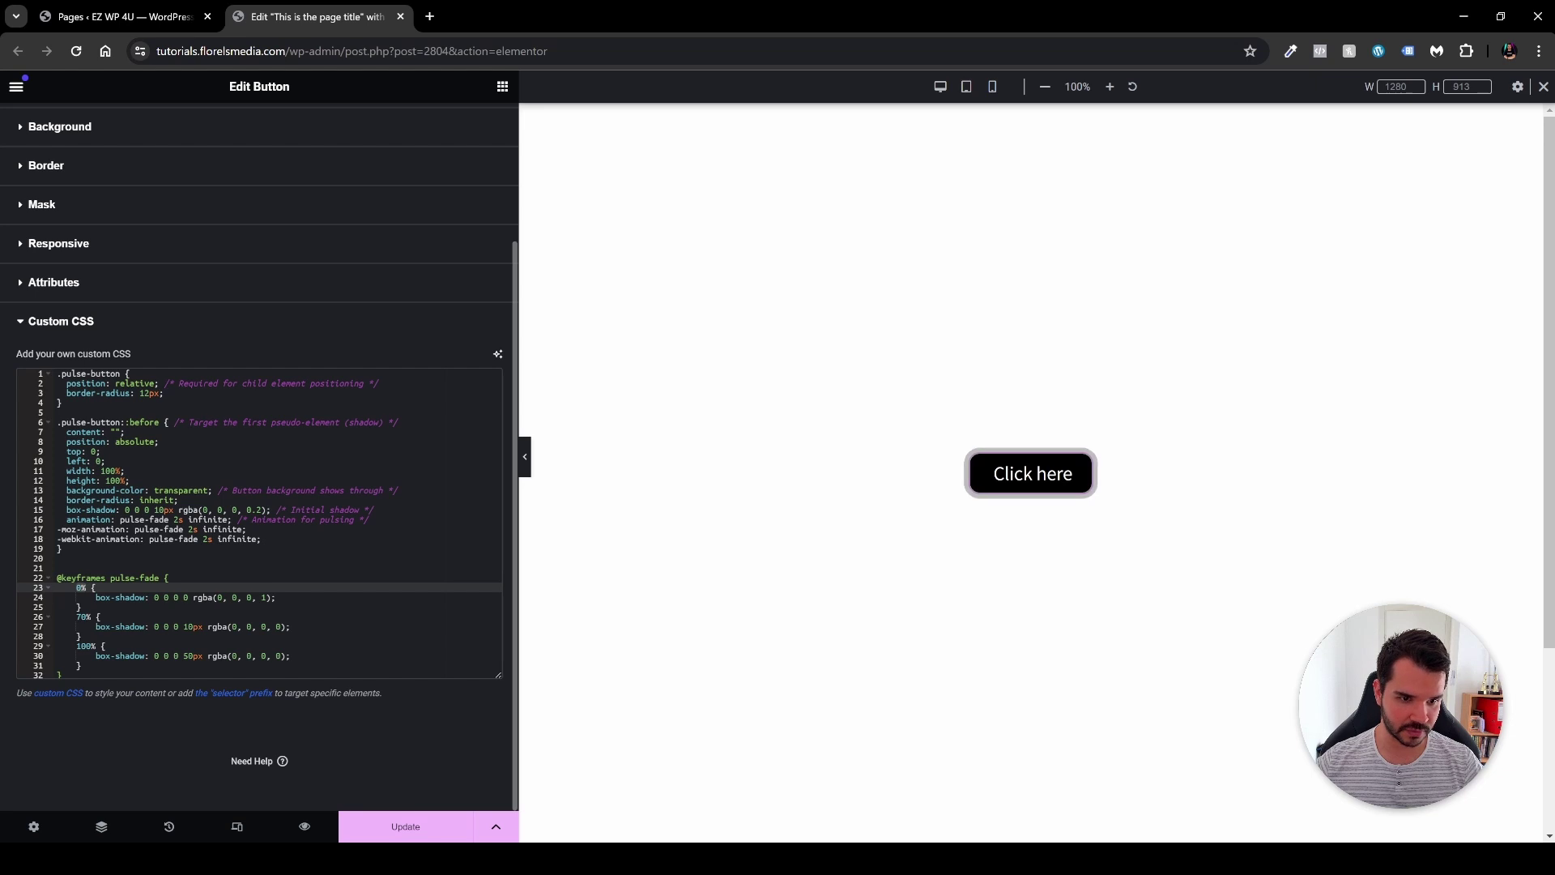
click(265, 597)
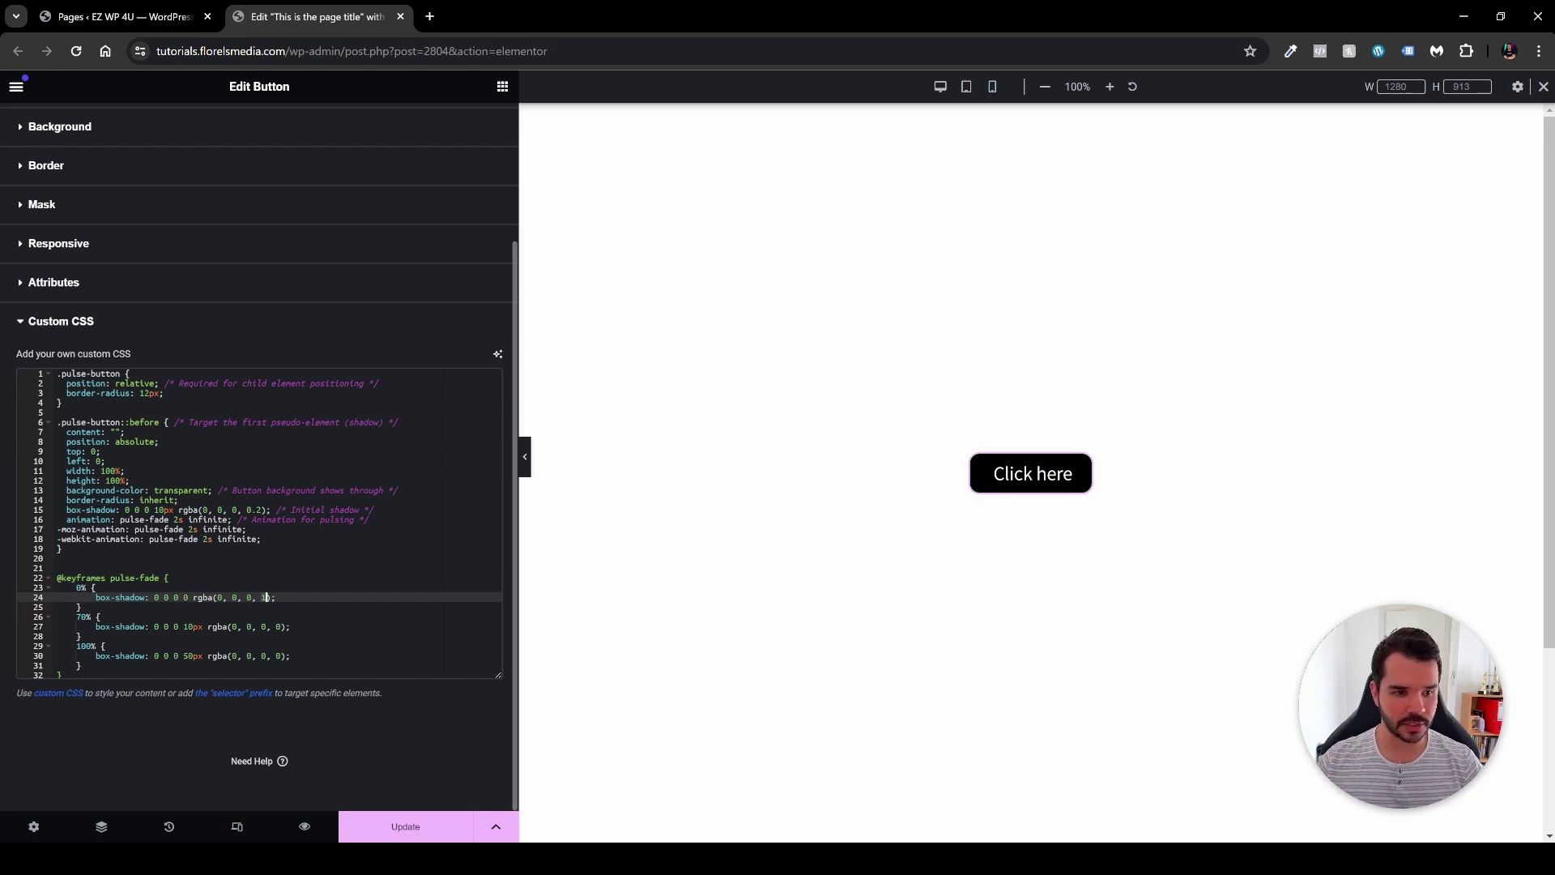
drag(95, 626, 194, 626)
click(194, 627)
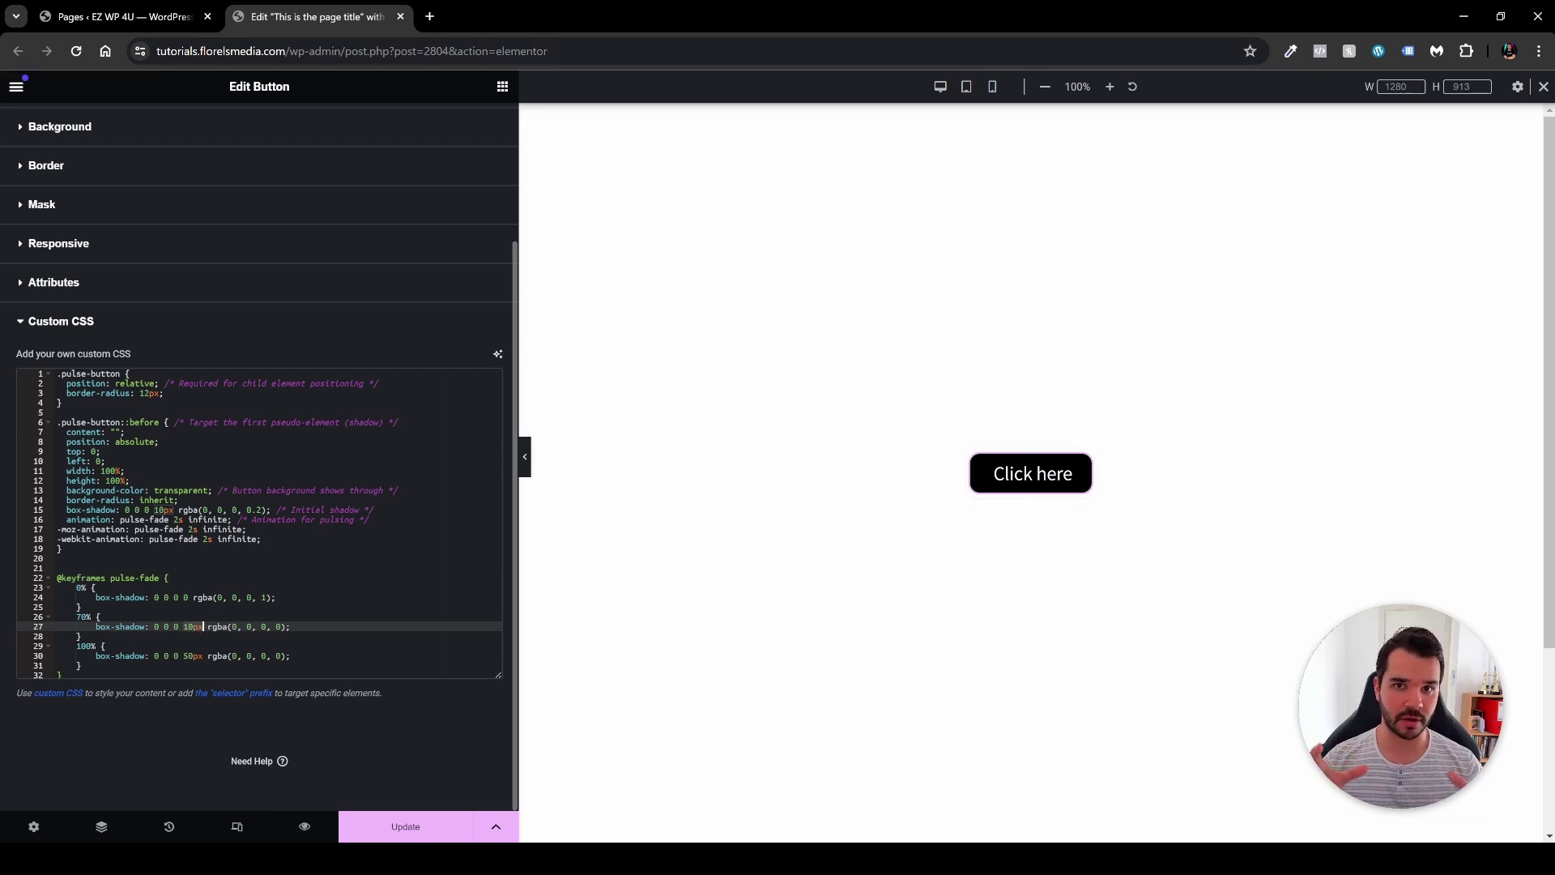
key(Right)
key(Right)
key(Right)
key(Right)
key(Right)
key(Right)
key(Right)
key(Right)
key(Right)
key(Right)
key(Right)
key(Right)
key(Right)
key(Right)
key(Right)
key(Right)
key(Right)
key(Right)
key(Right)
key(Right)
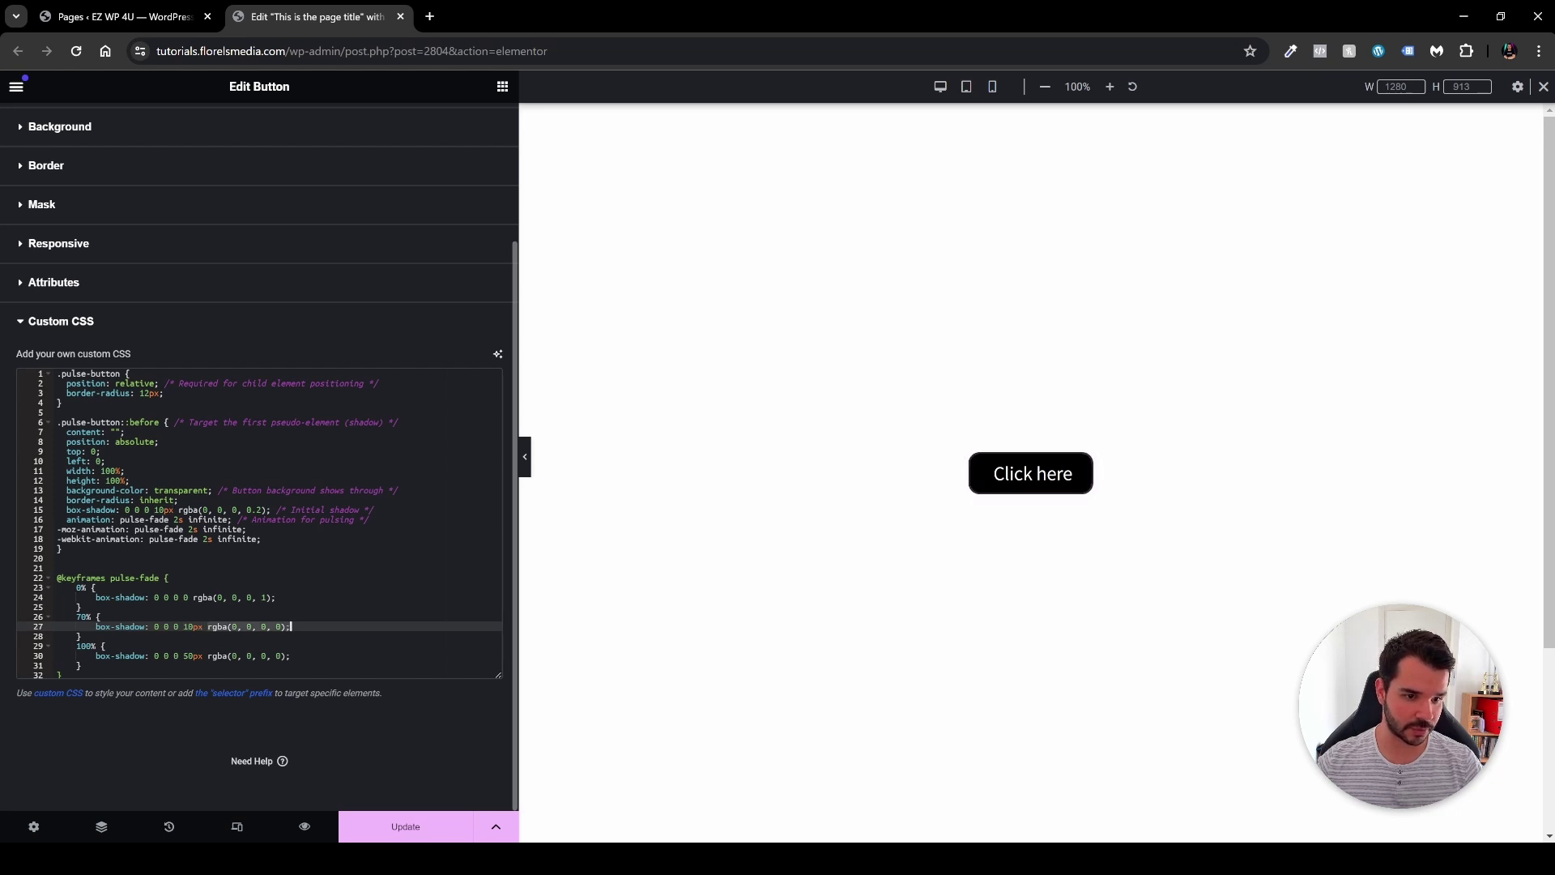
click(264, 626)
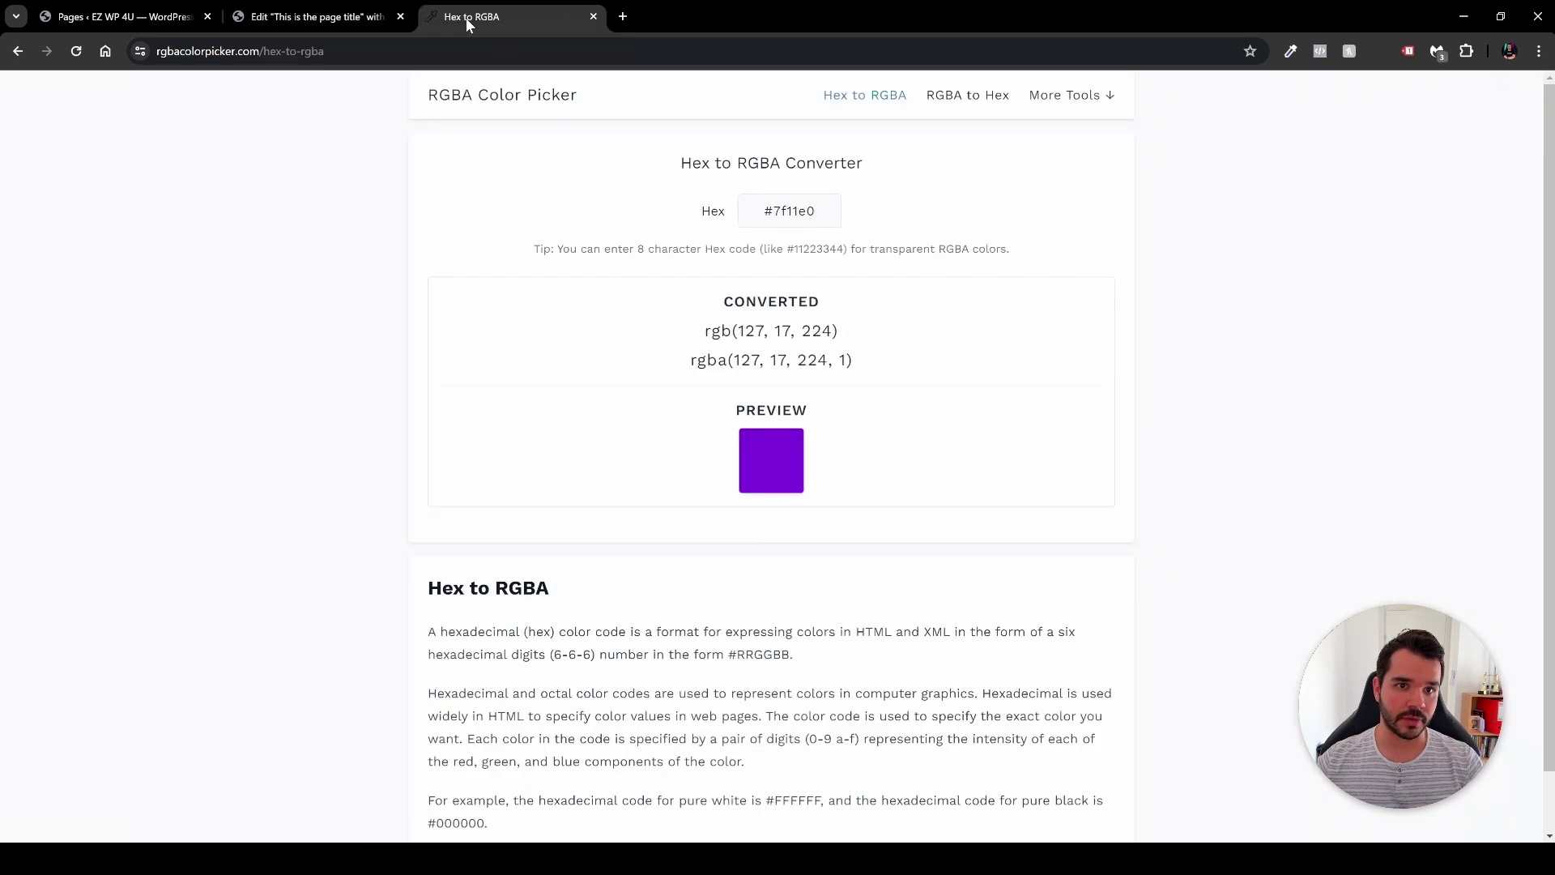
Step: Confirm #7f11e0 converts to rgba(127, 17, 224, 1), then close the converter page
click(465, 18)
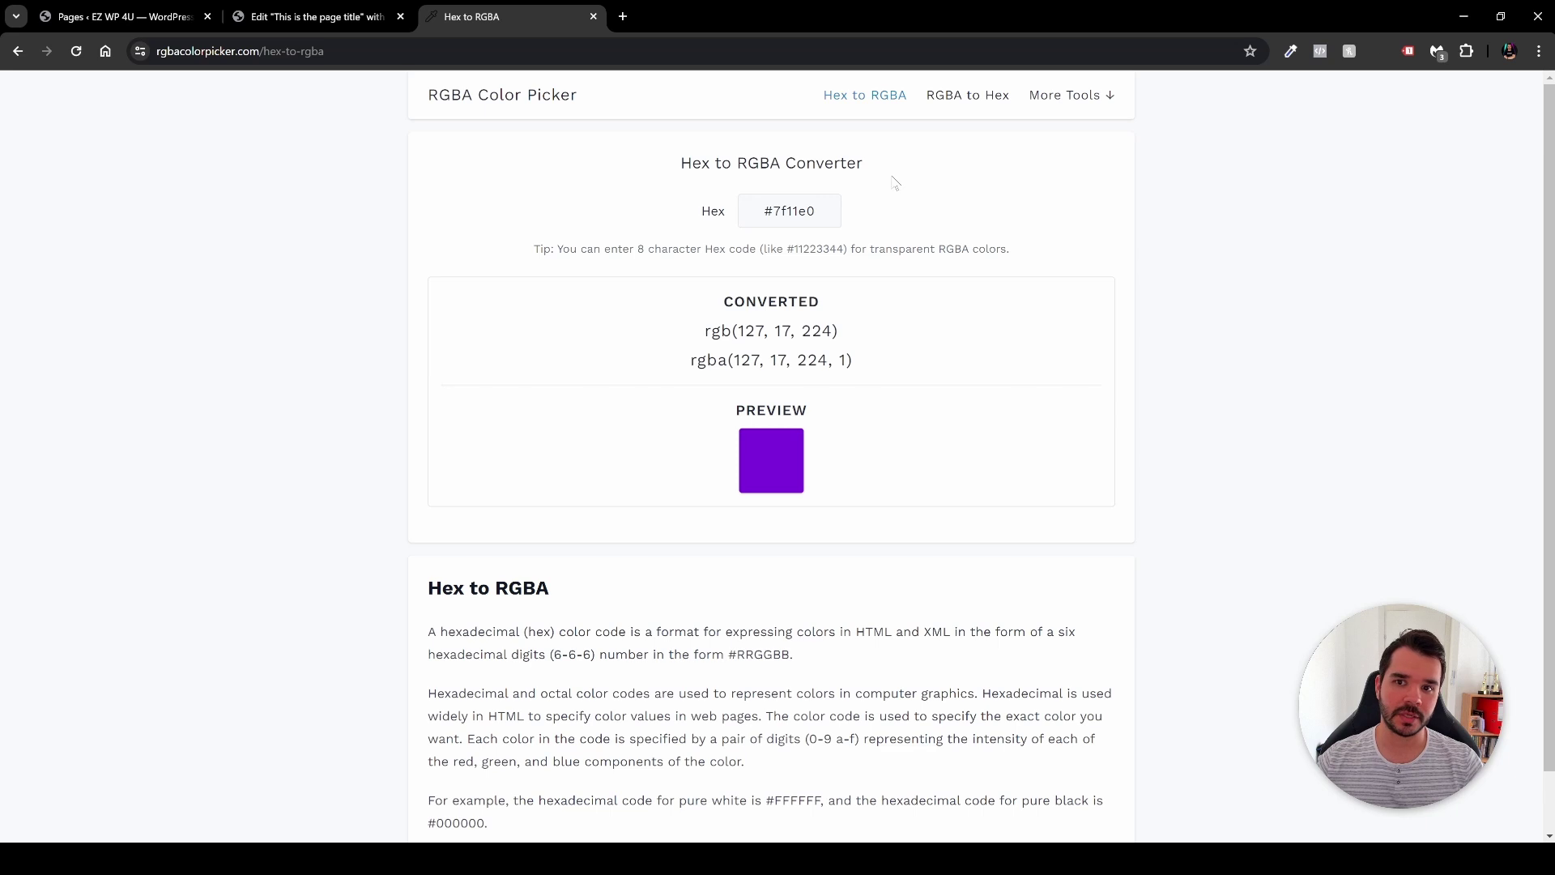
click(1078, 96)
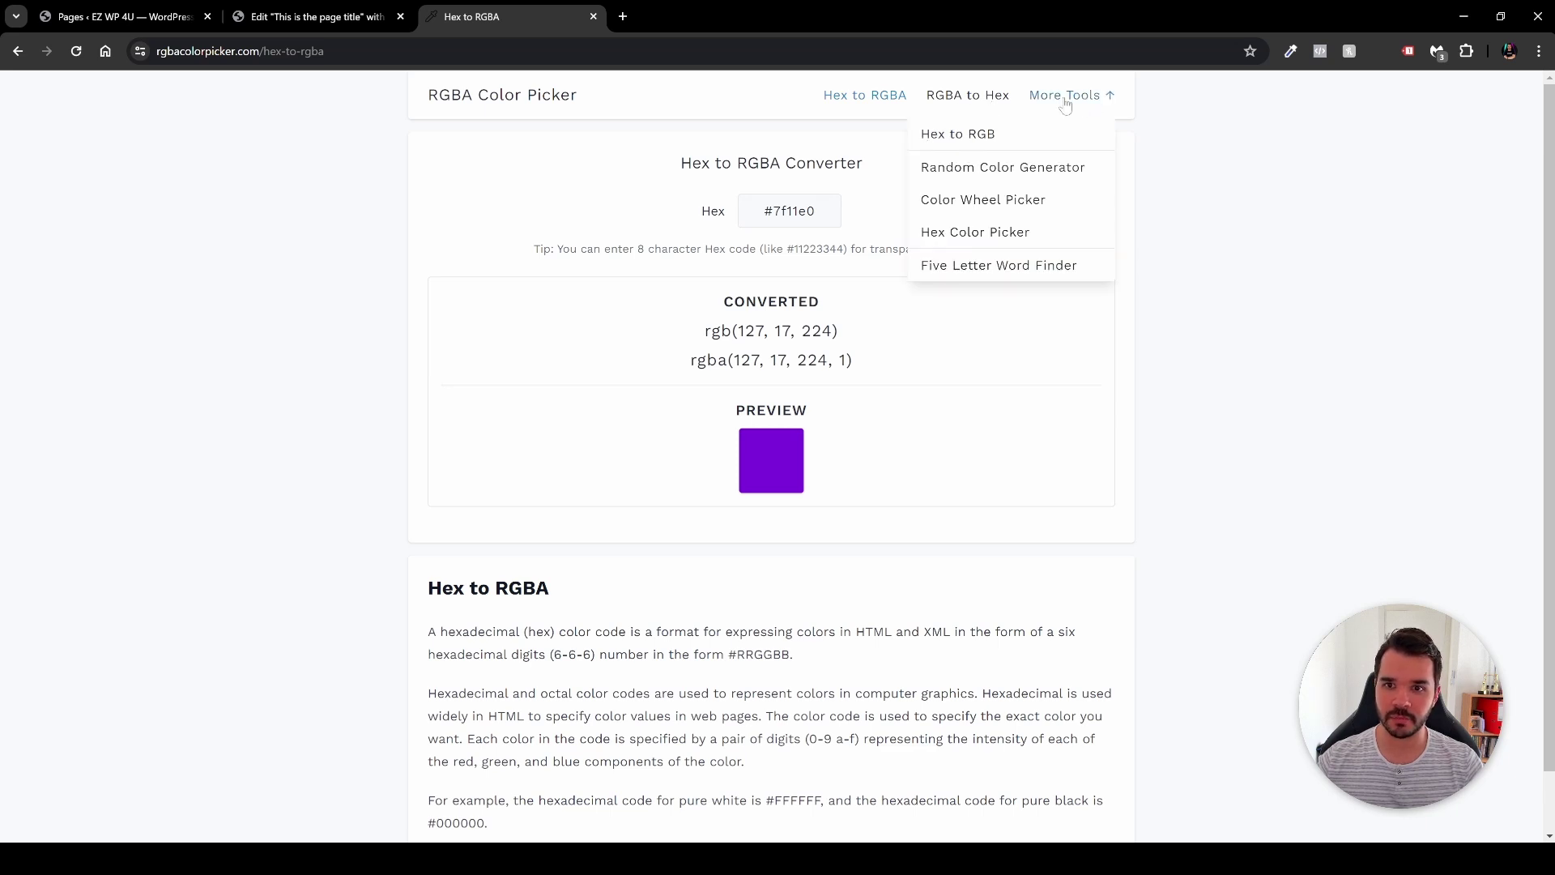
click(1295, 259)
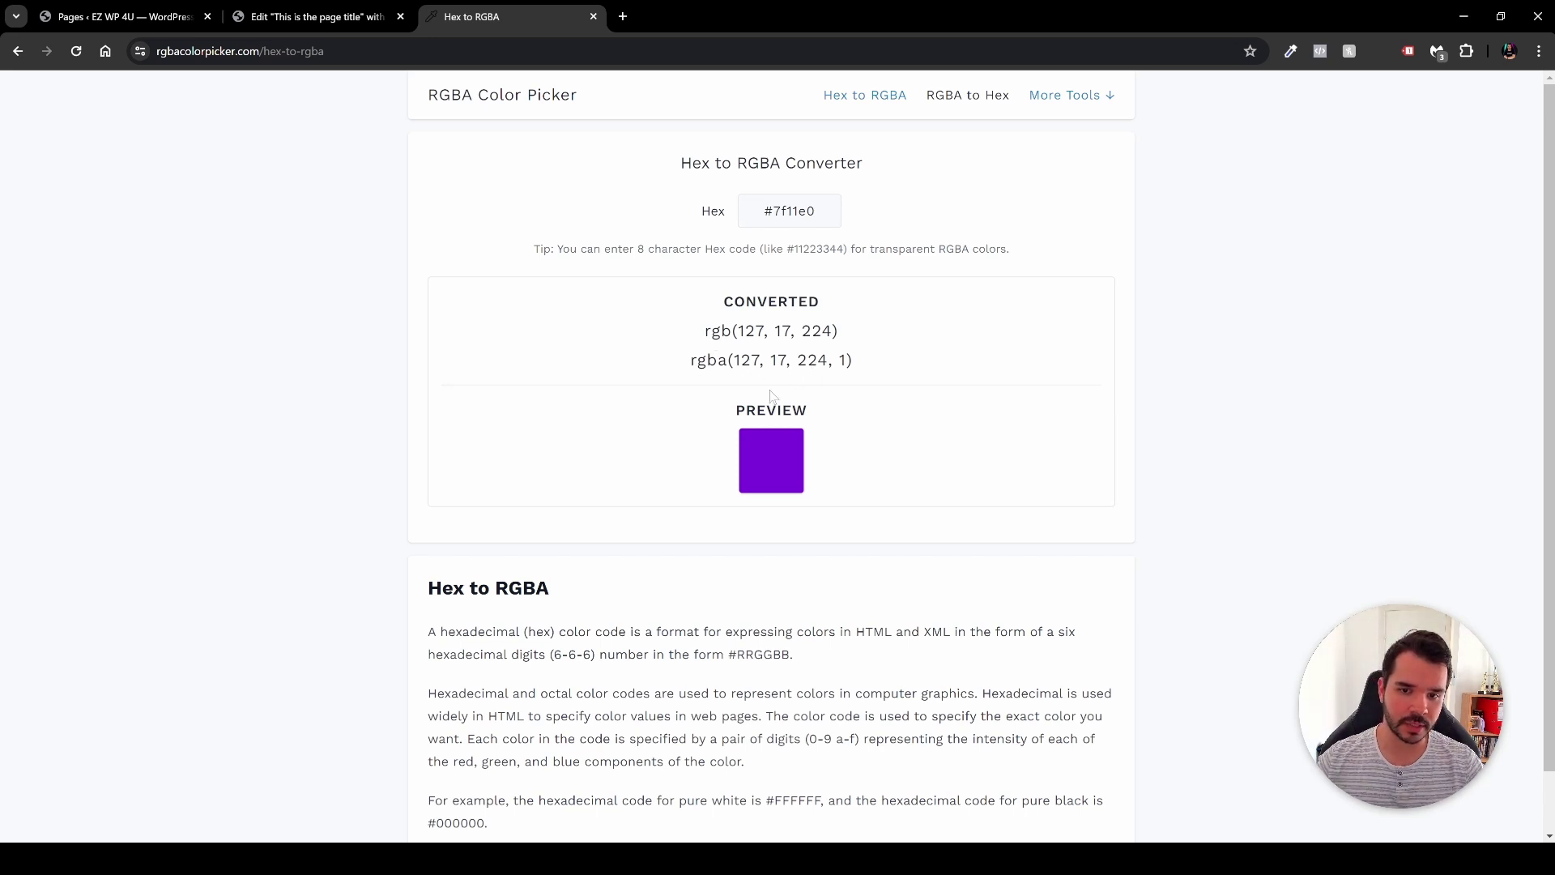
key(ctrl+w)
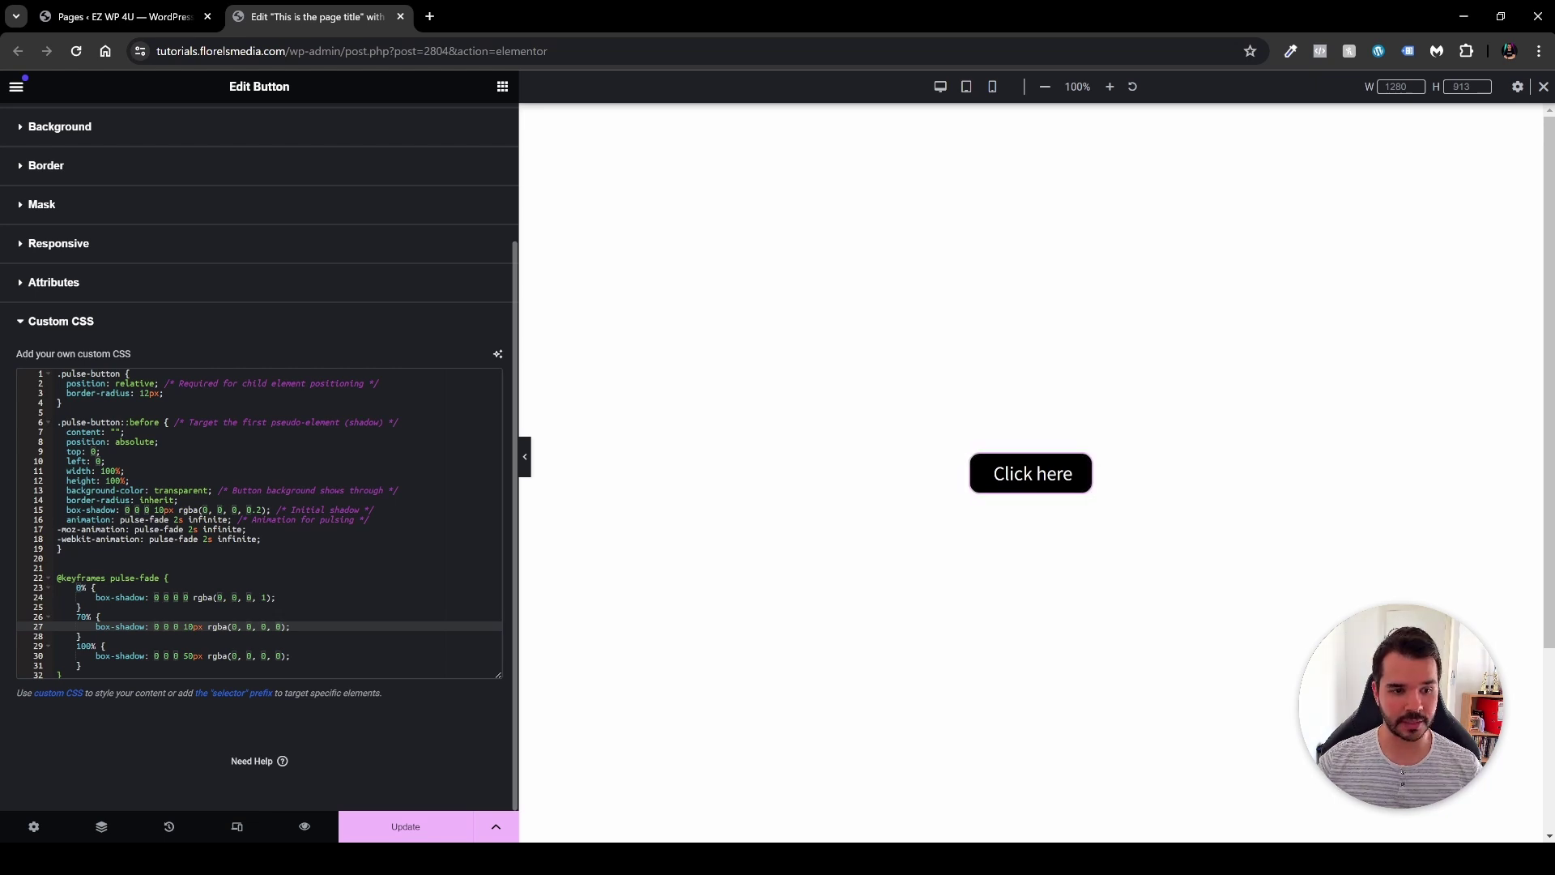
Step: Review the 70% and 100% keyframe shadows, then switch to the MDN box-shadow reference
double_click(82, 617)
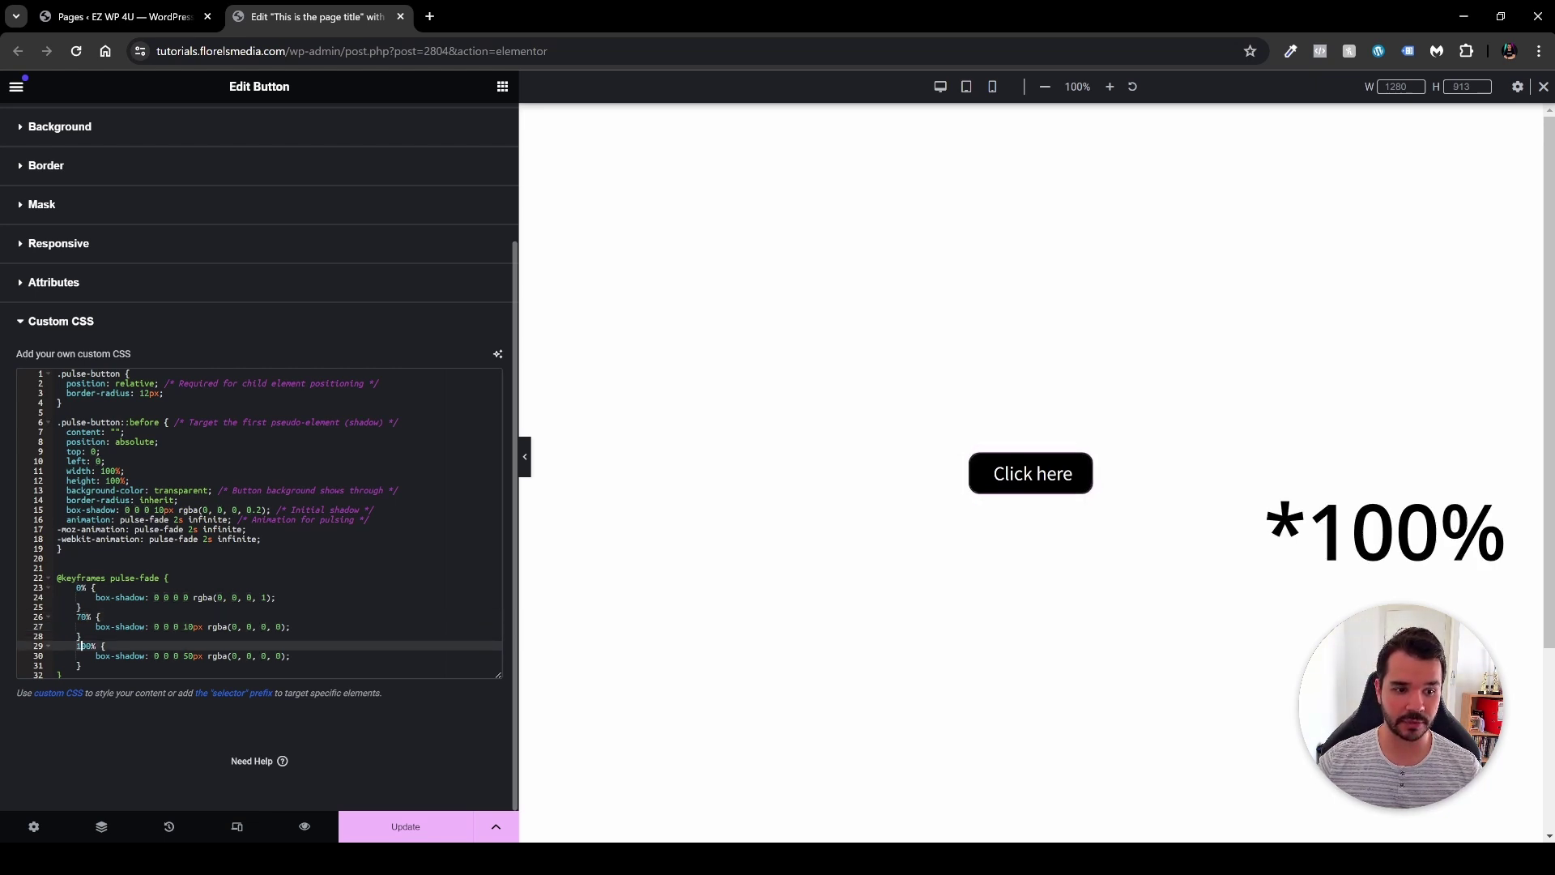
click(96, 656)
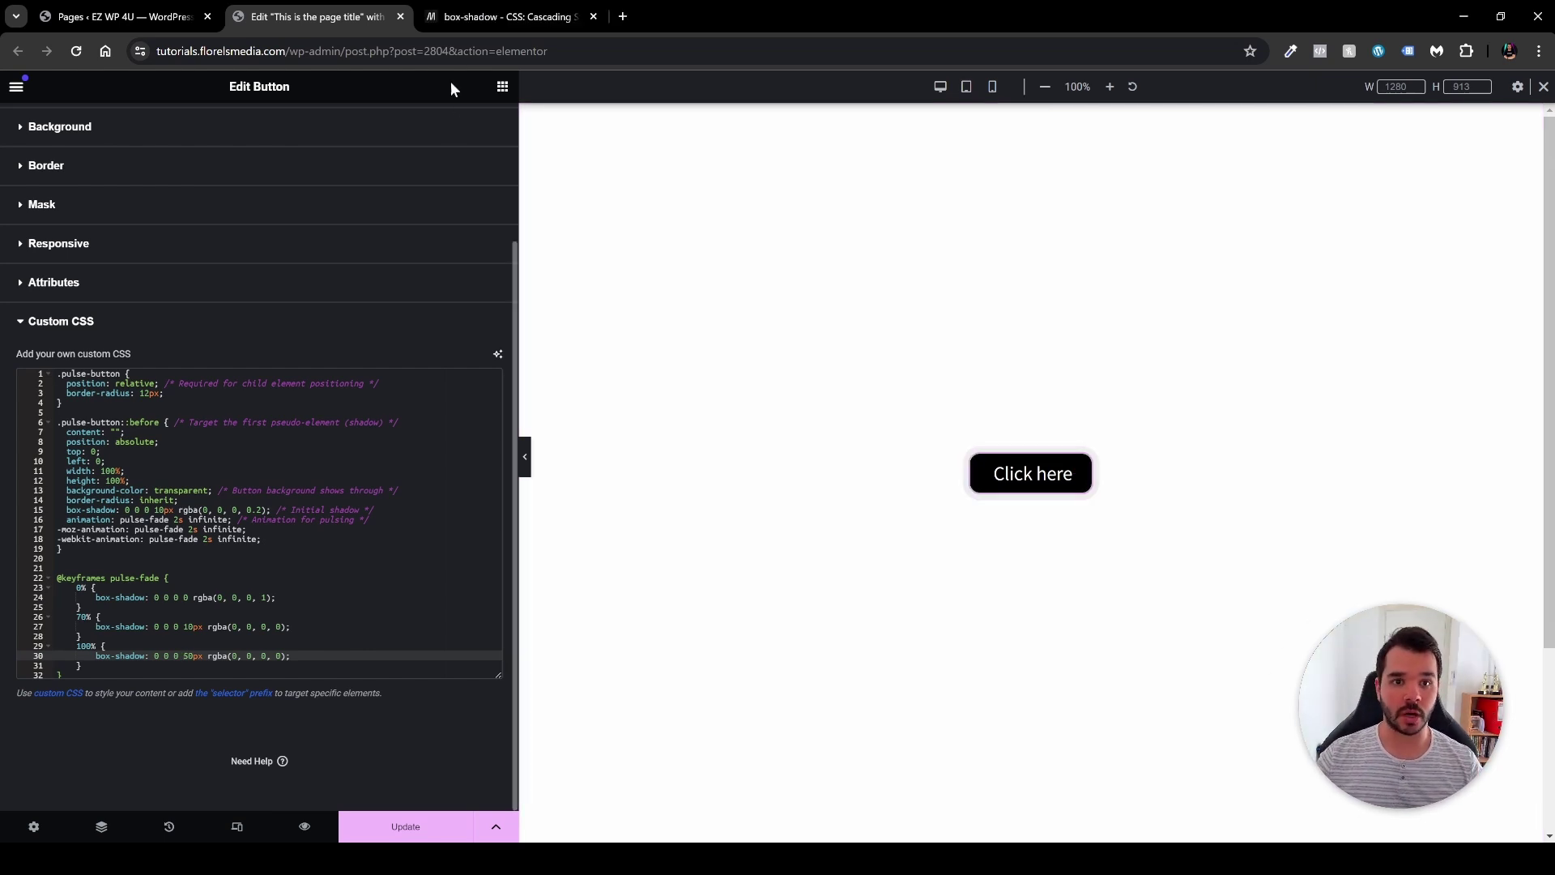
click(465, 24)
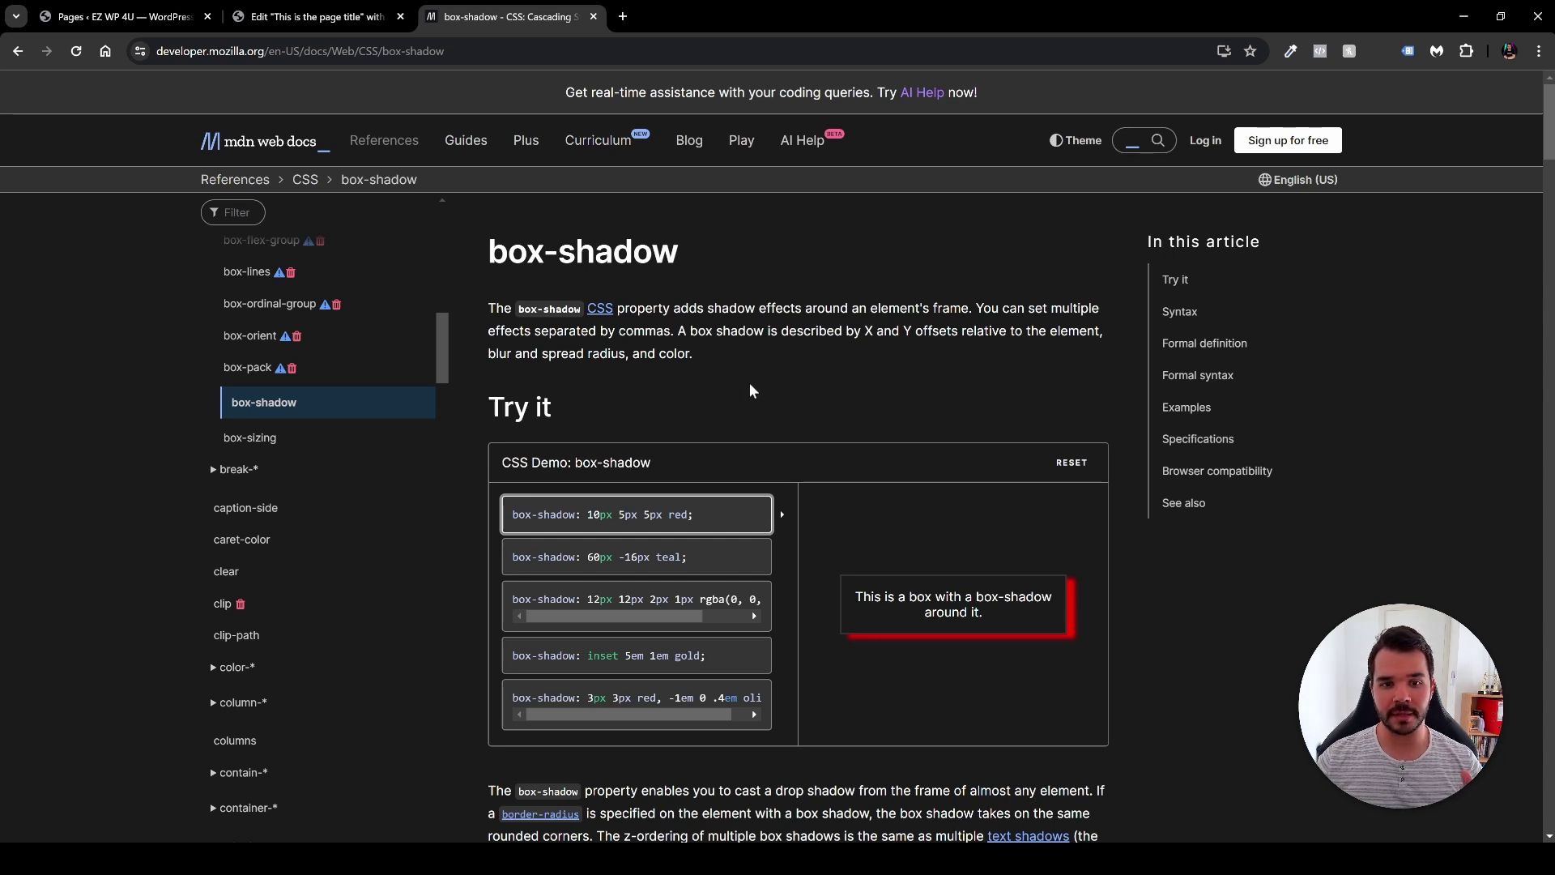
Step: Scroll the MDN box-shadow page to the Syntax examples, then close the reference tab
scroll(756, 377, down, 2)
scroll(803, 575, down, 1)
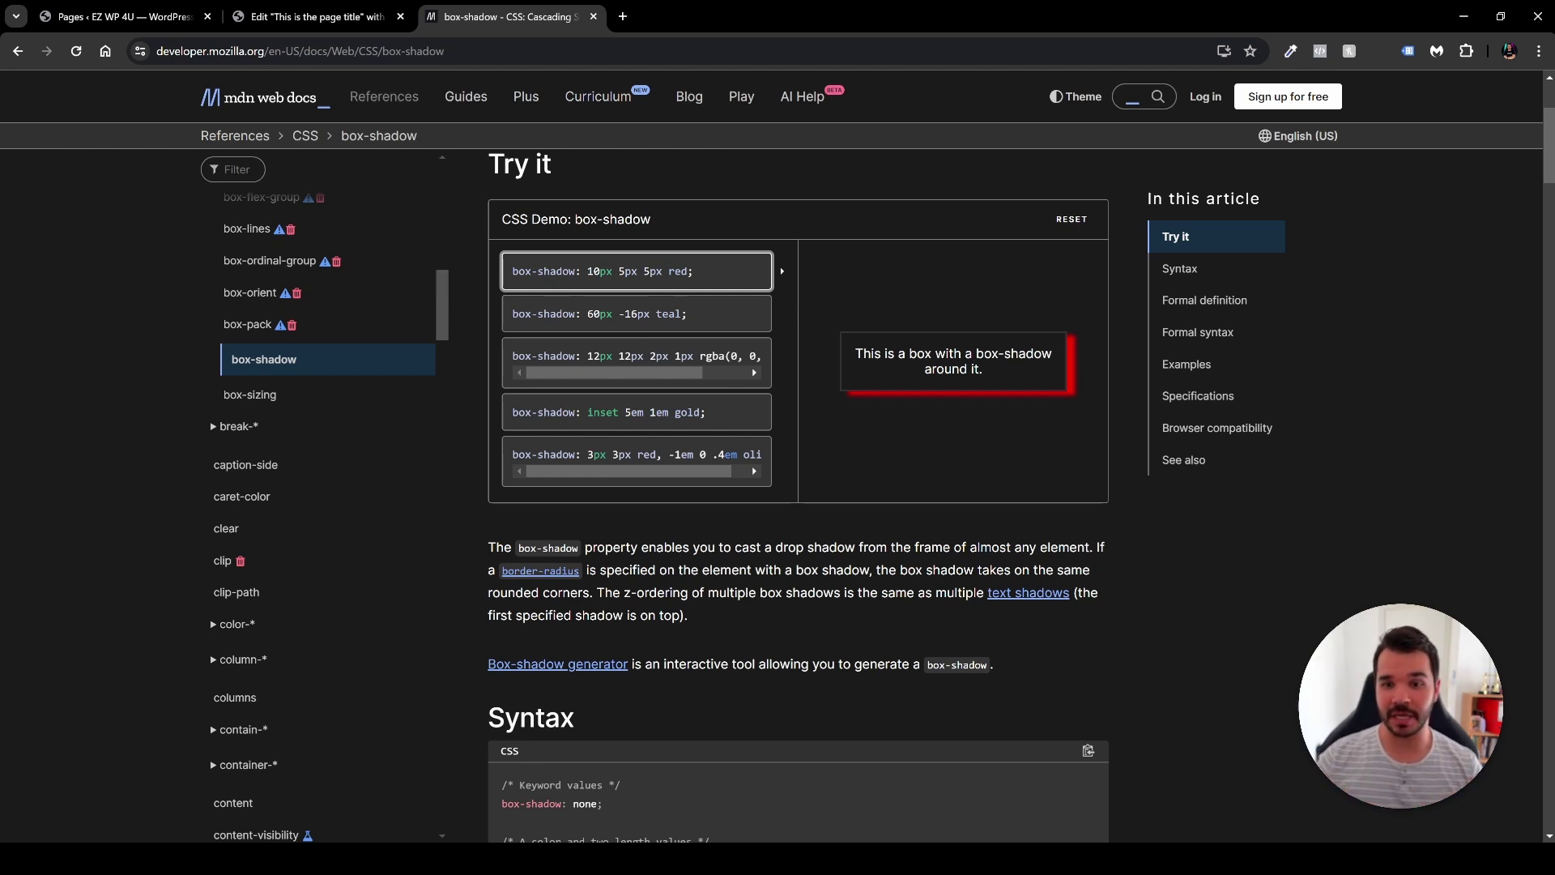
scroll(774, 554, down, 2)
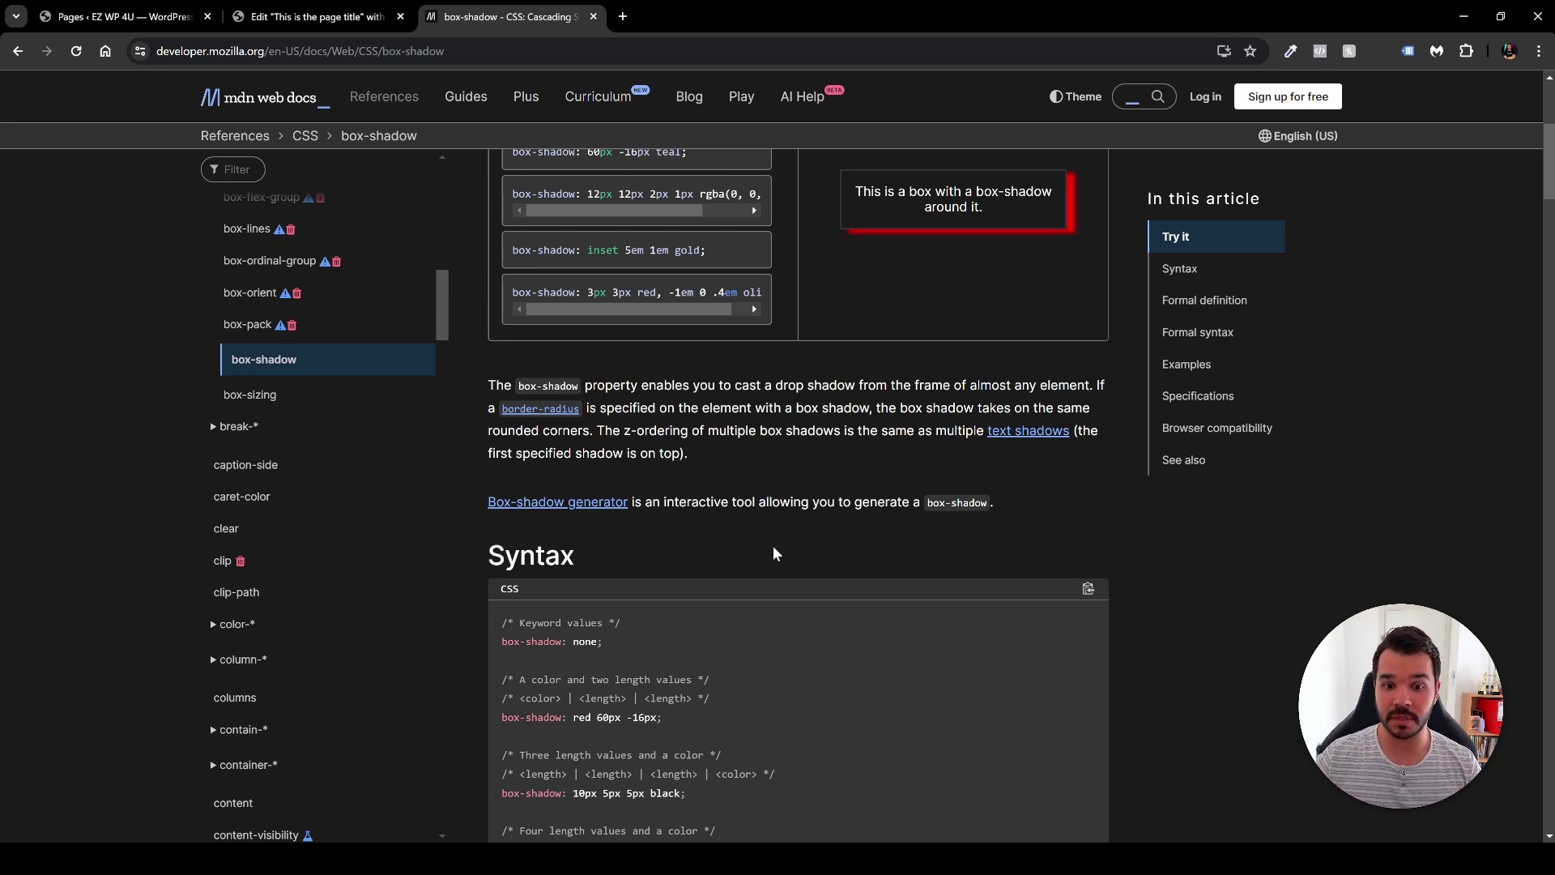
scroll(773, 546, down, 6)
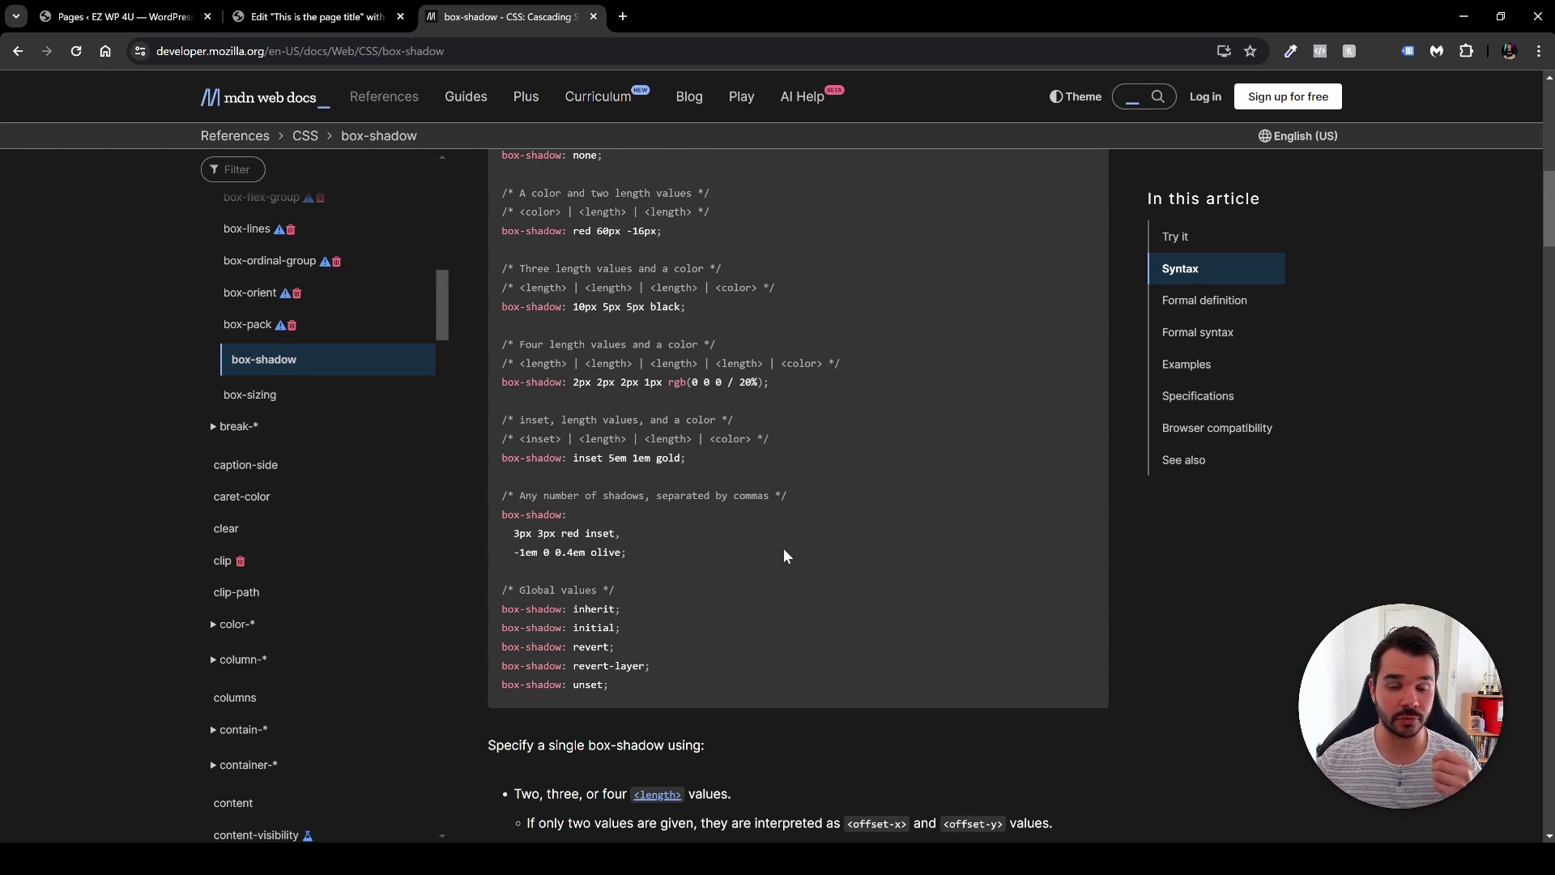
scroll(737, 381, up, 1)
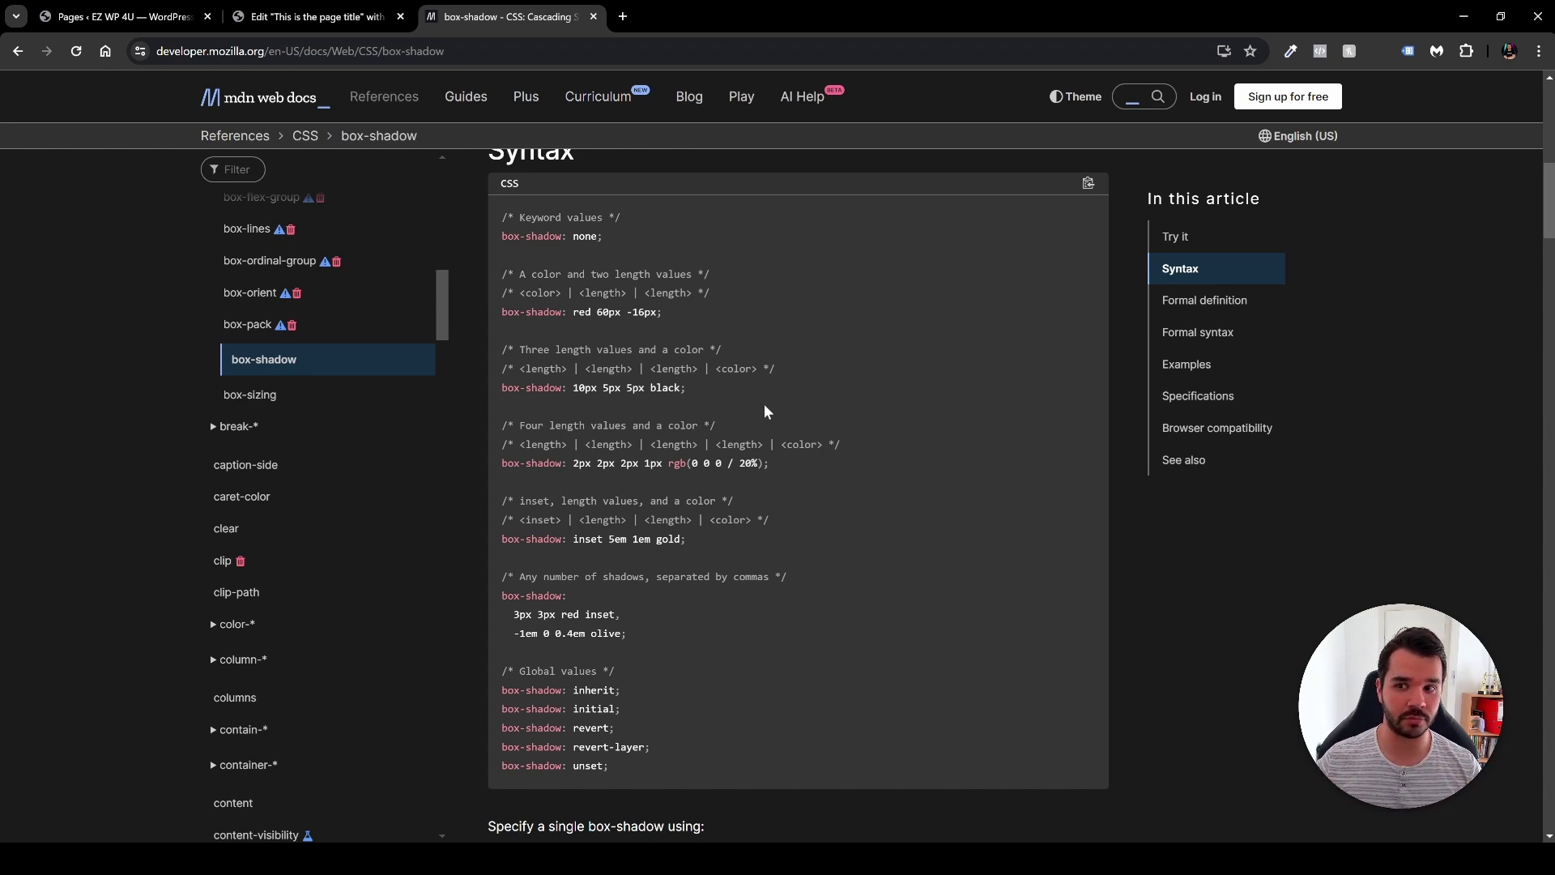
key(ctrl+w)
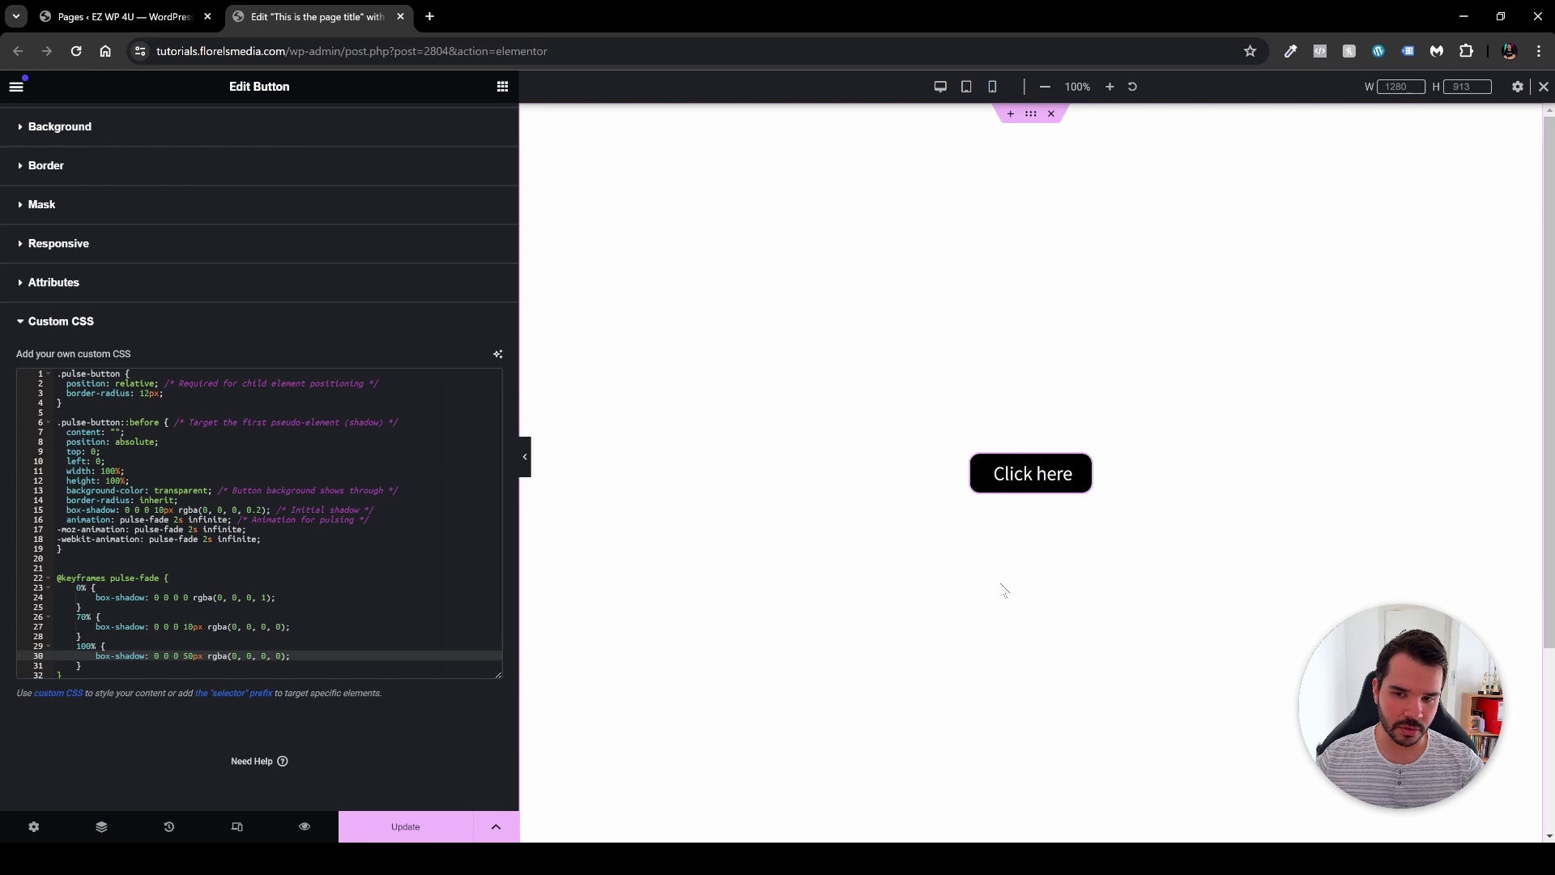
Step: Review the 50px spread at 100%, save the page, and select the Click here button
click(183, 655)
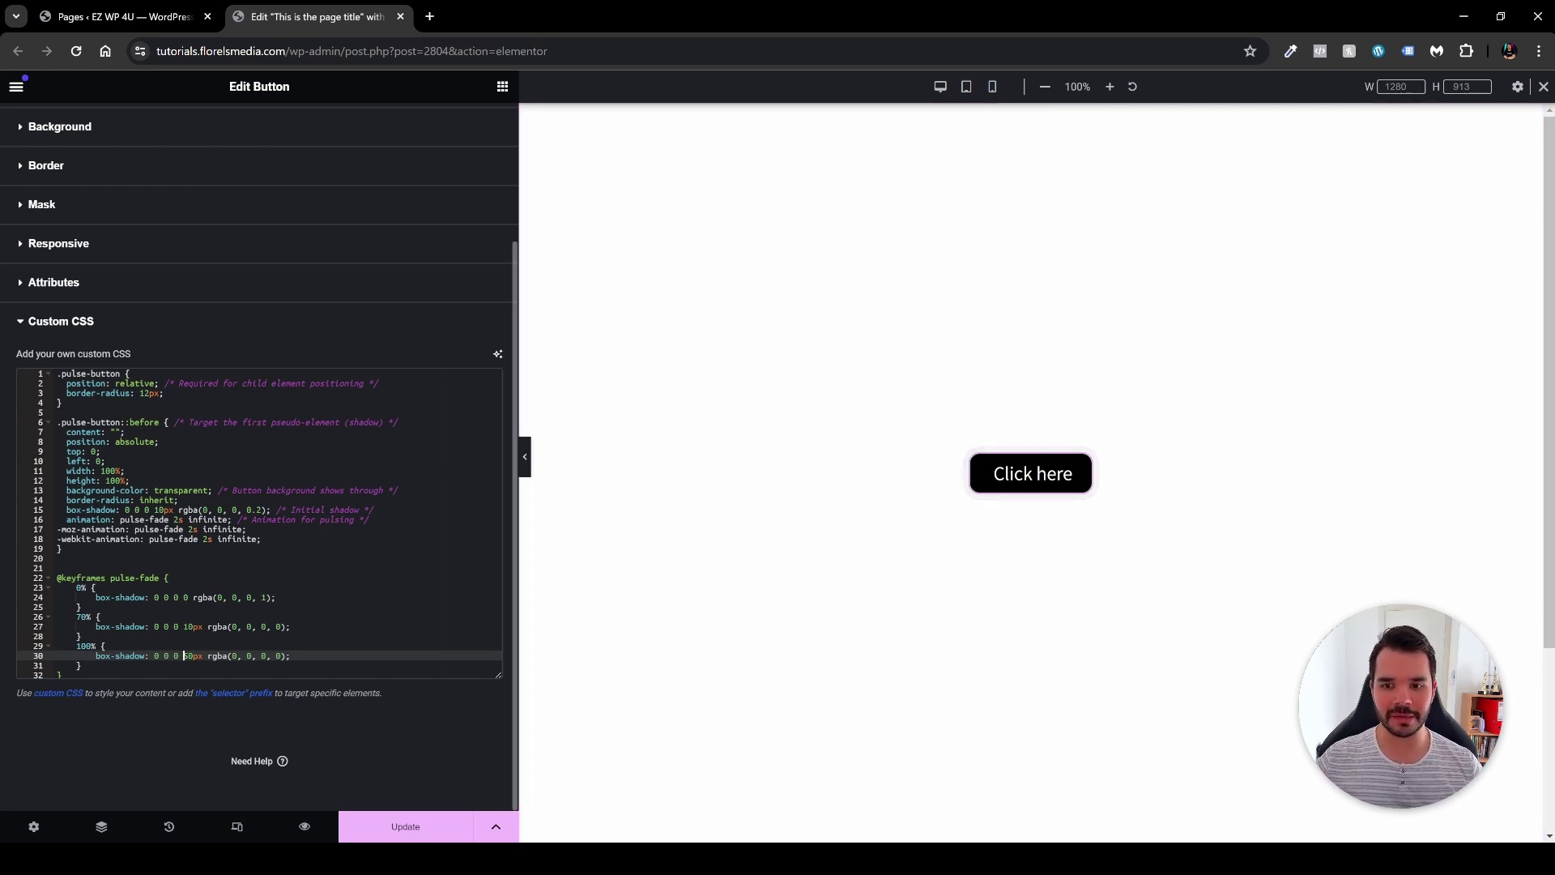
key(ctrl+s)
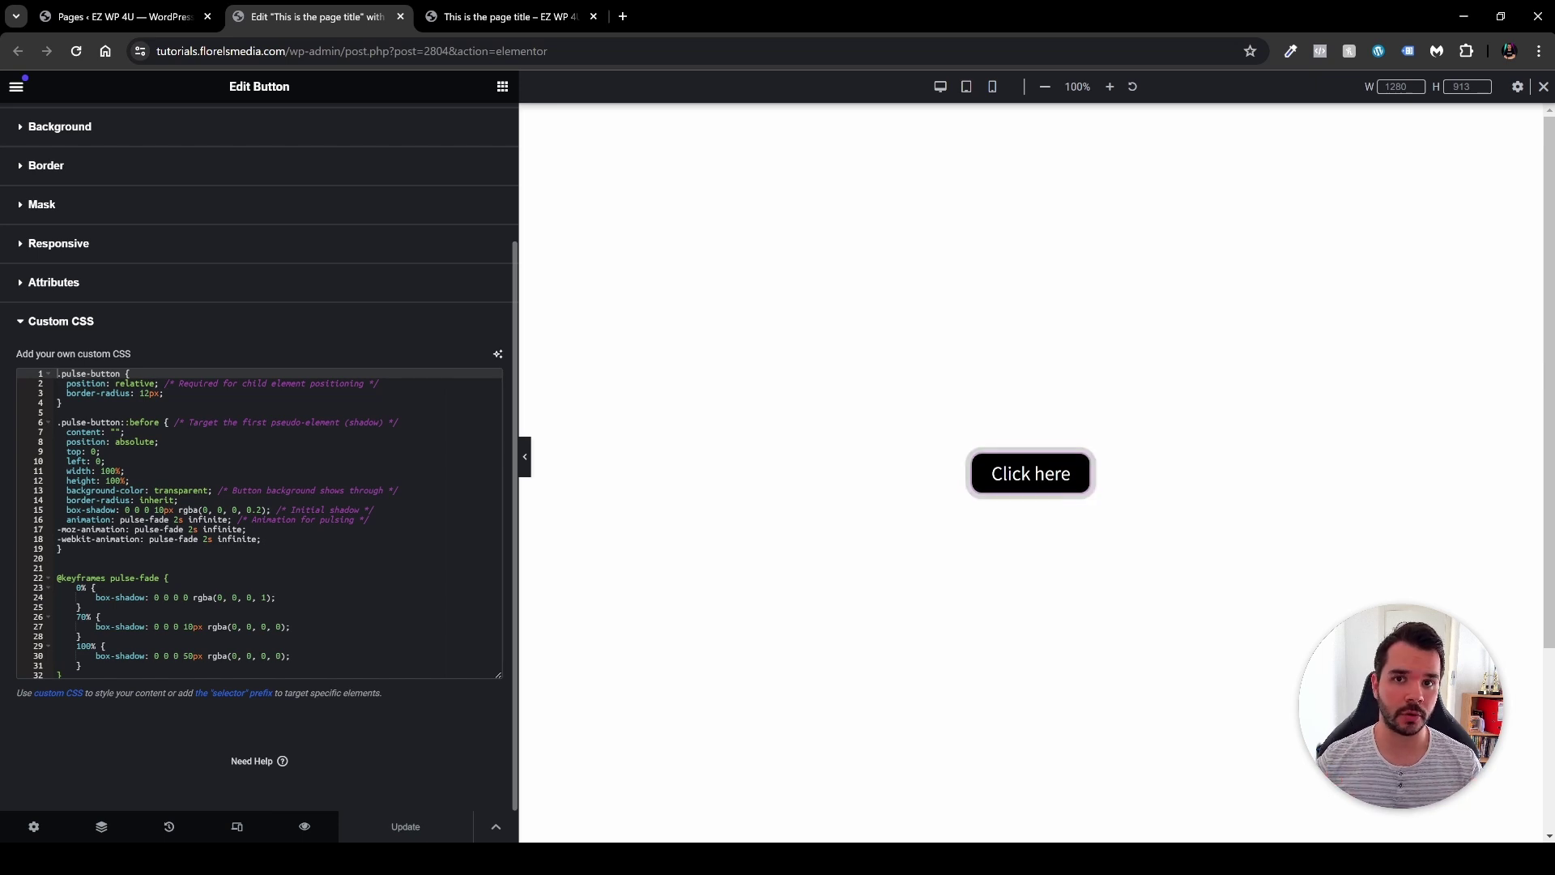
click(1024, 482)
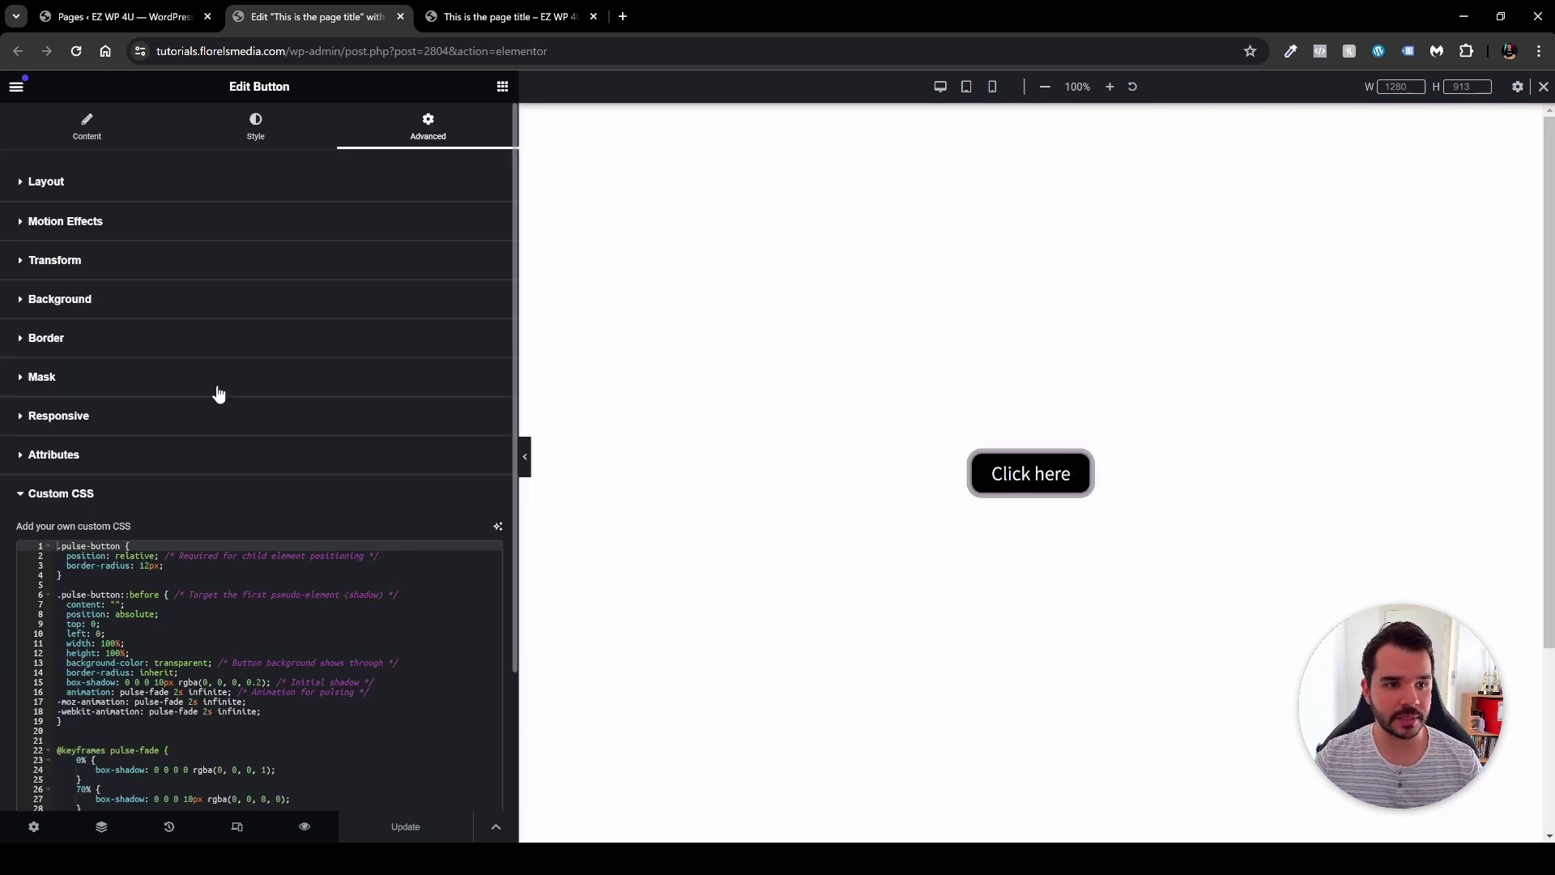
Step: Set the button's link to google.com
click(85, 146)
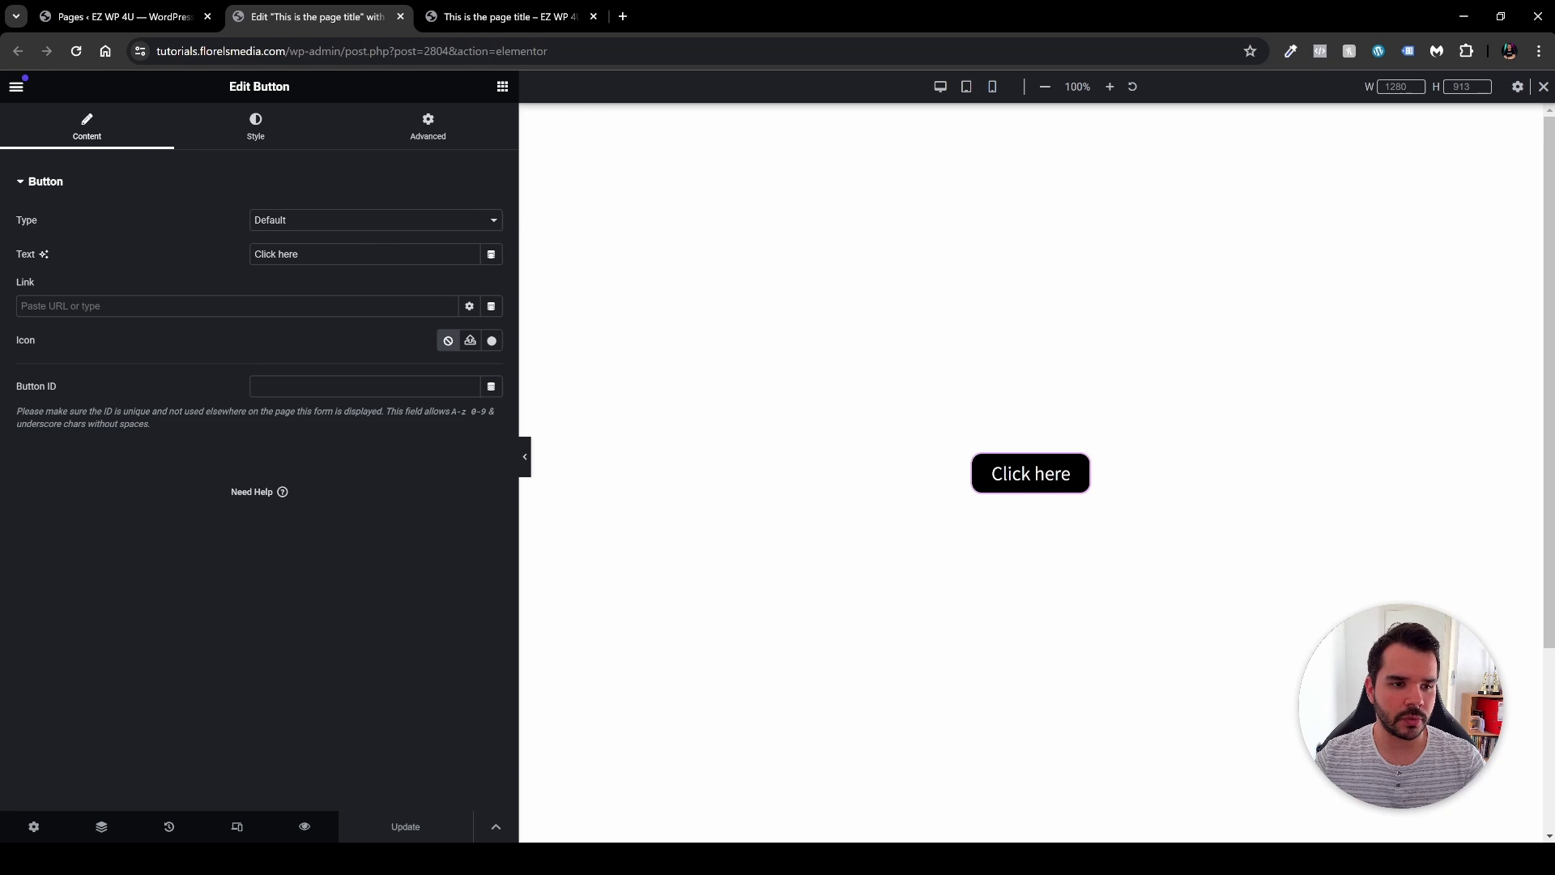
click(24, 305)
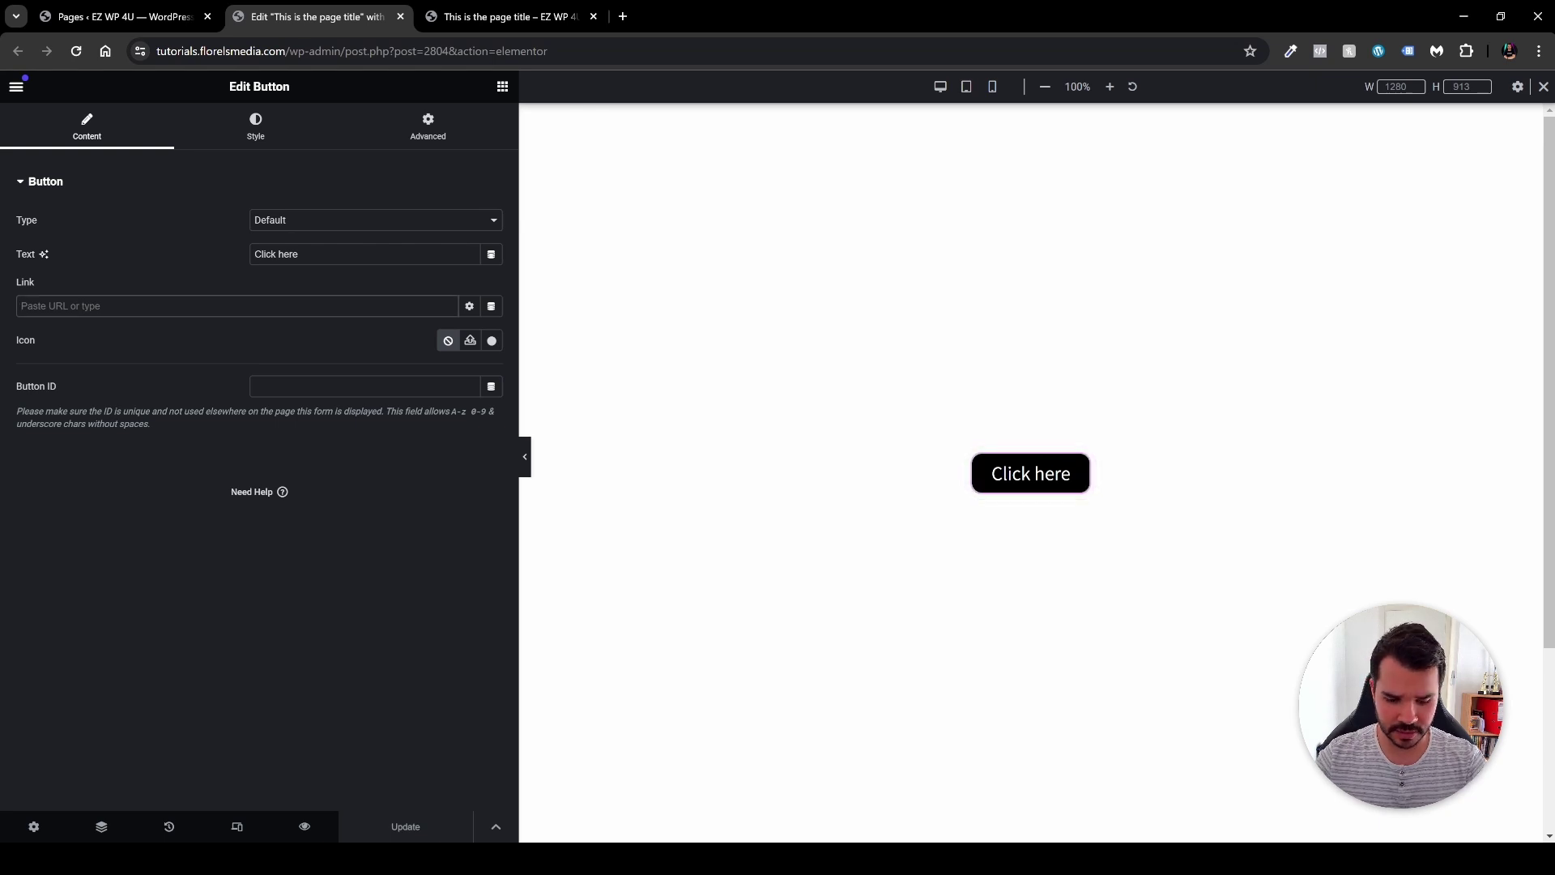
text(google.com)
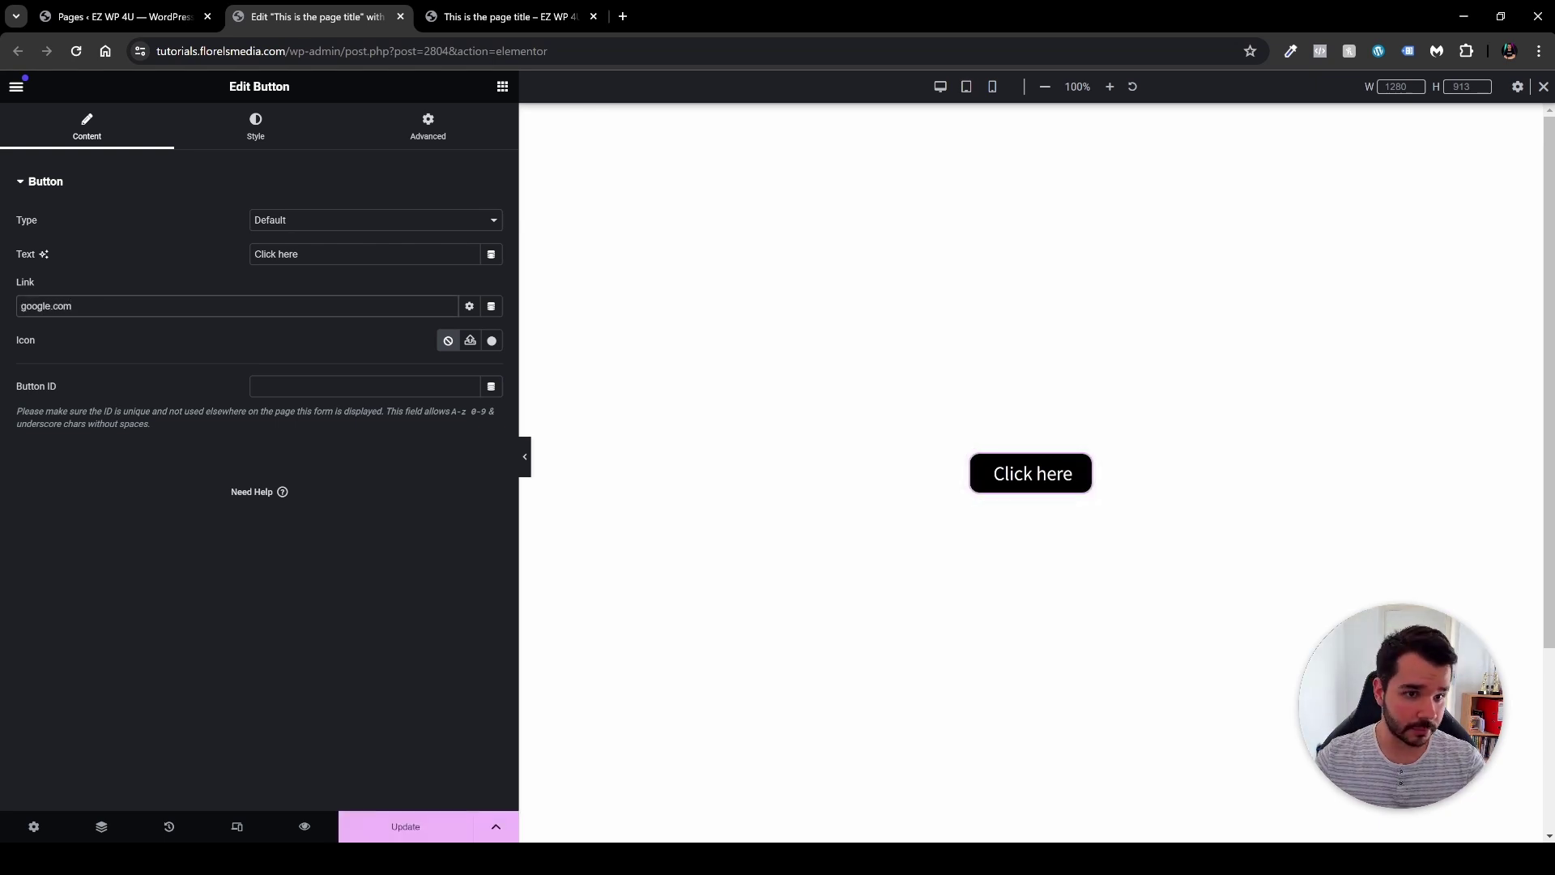
Step: Recheck the pulse-button custom CSS in Advanced, then switch to the page preview
click(416, 140)
scroll(264, 469, down, 3)
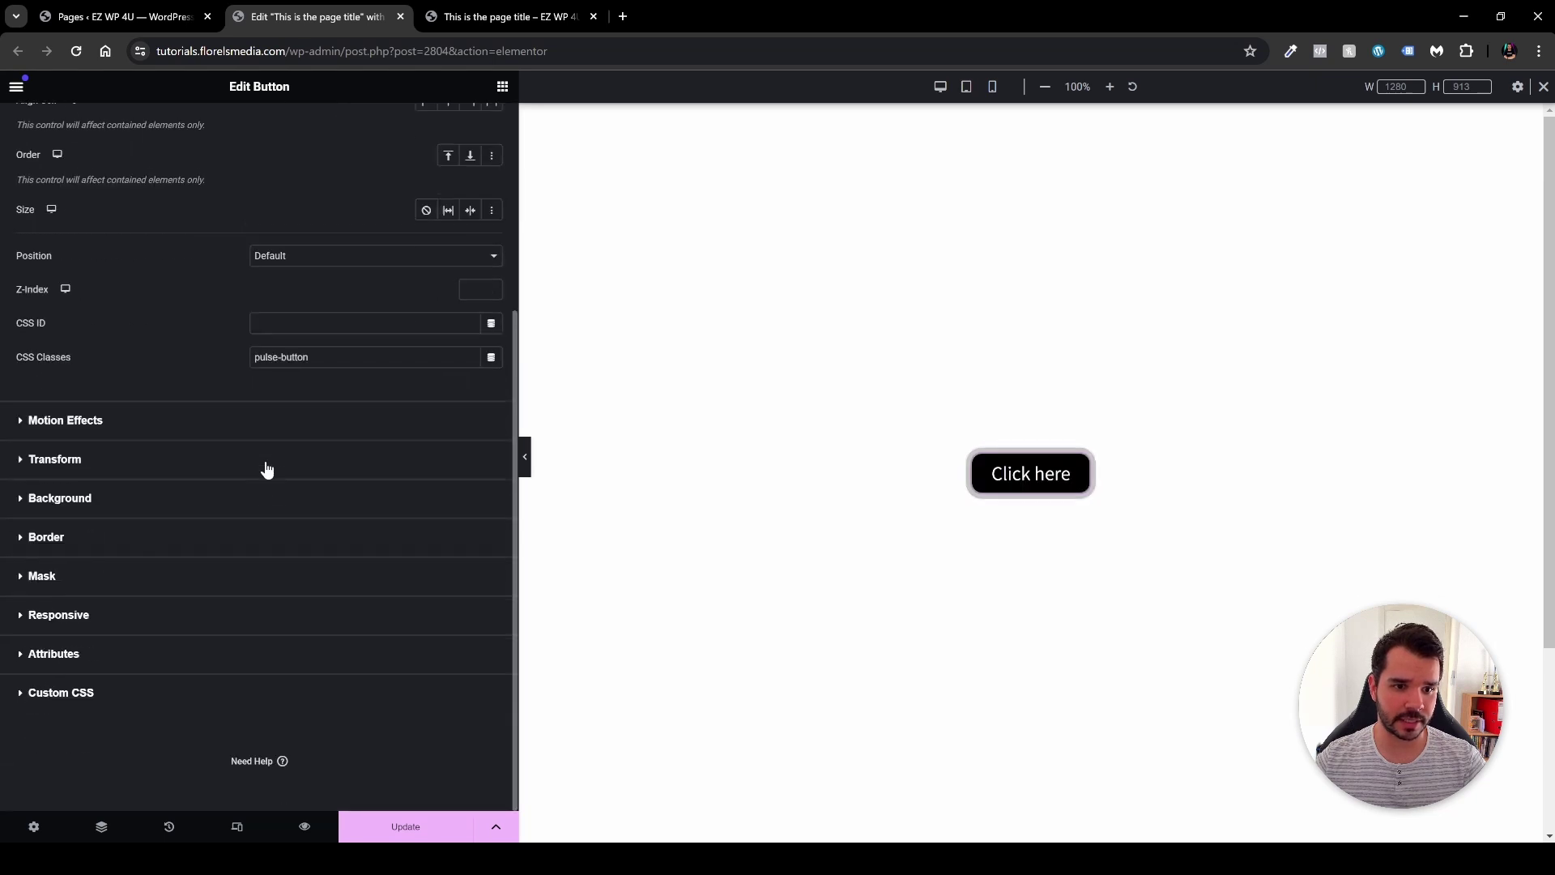
click(100, 698)
scroll(376, 770, down, 3)
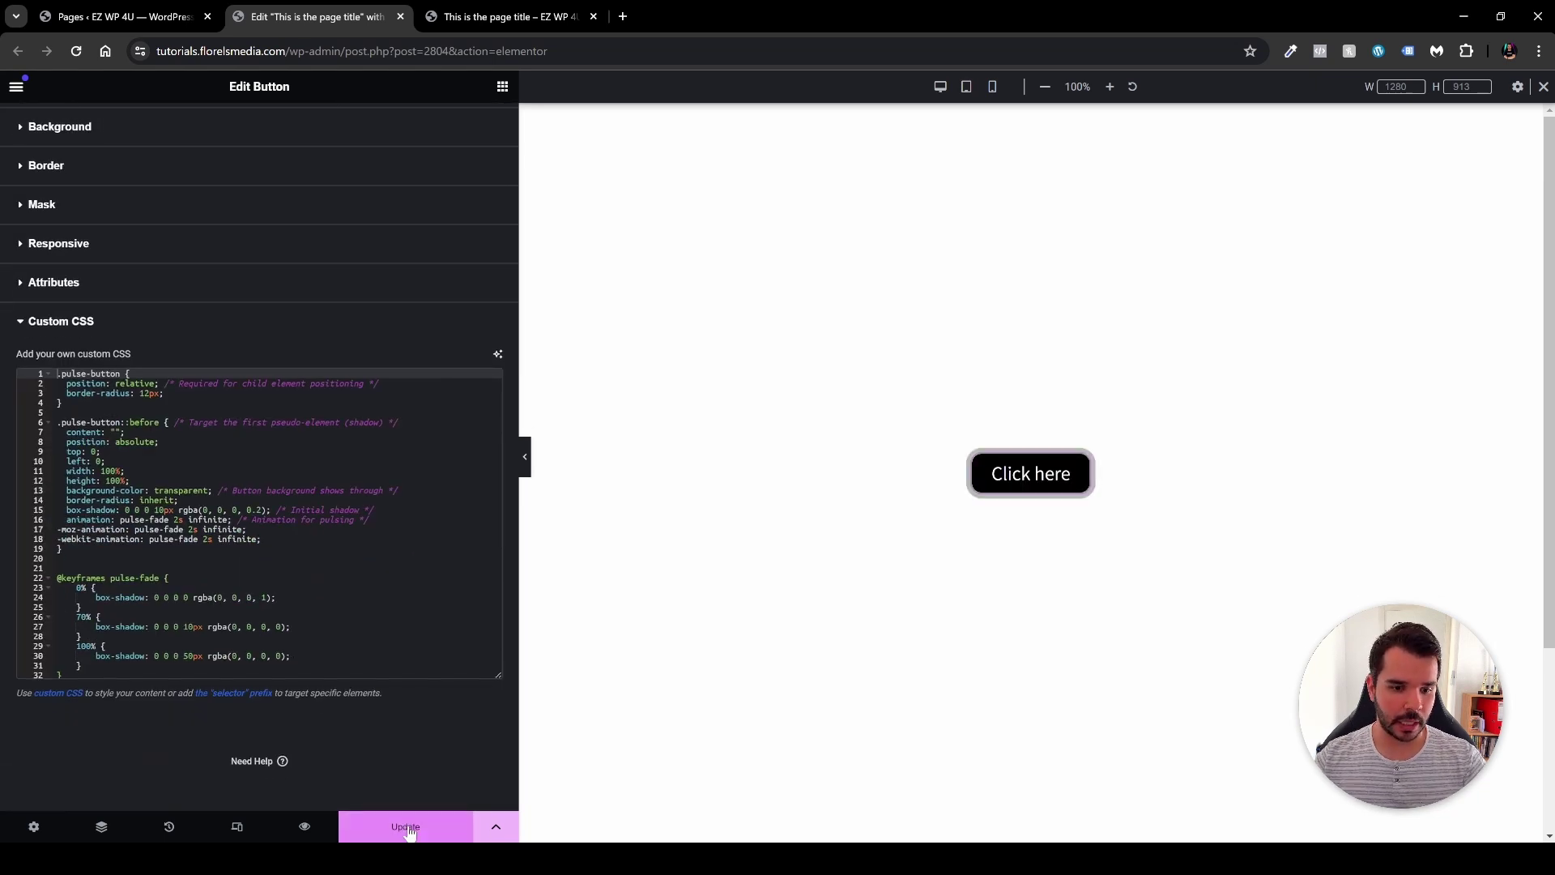
click(489, 10)
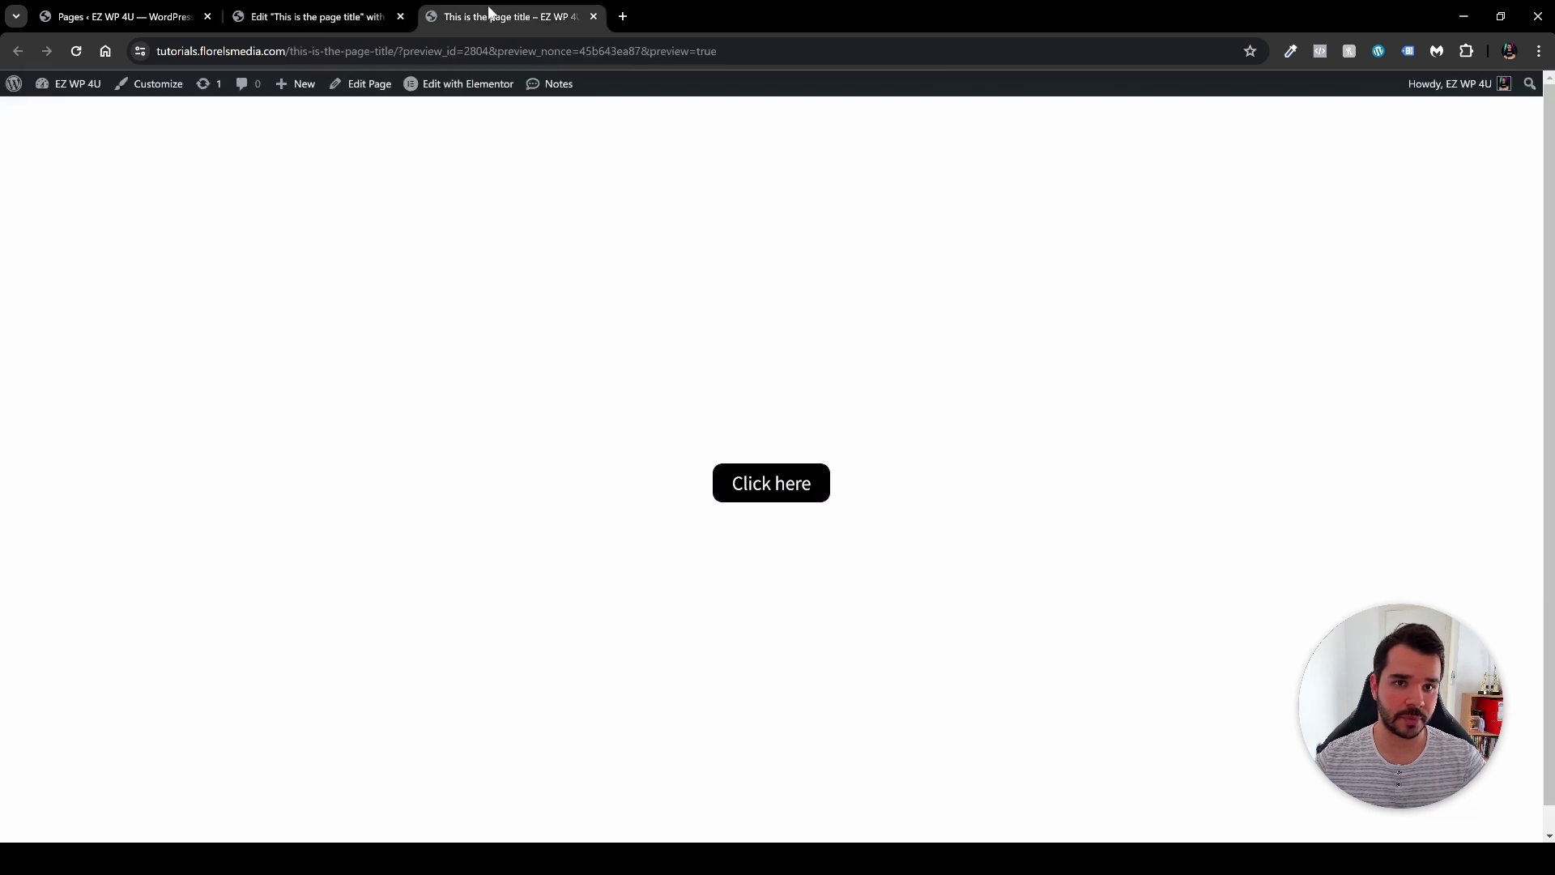
Step: Test the Click here button's label on the live preview, then return to the Elementor editor
drag(775, 486, 711, 541)
click(743, 489)
double_click(744, 489)
click(805, 489)
double_click(767, 490)
drag(767, 489, 795, 484)
click(753, 489)
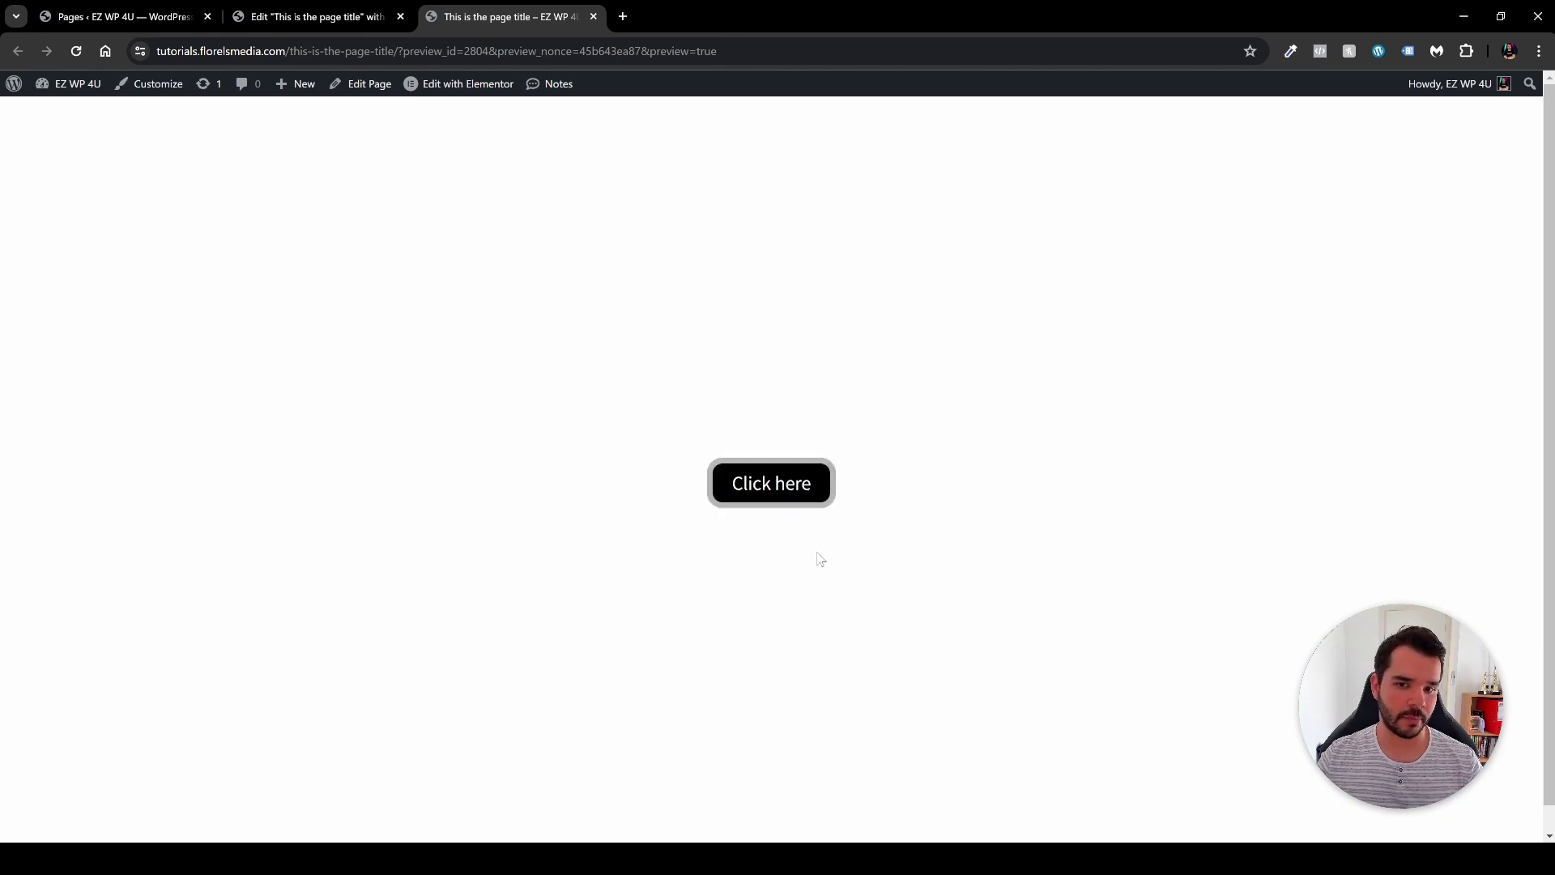
key(ctrl+shift+Tab)
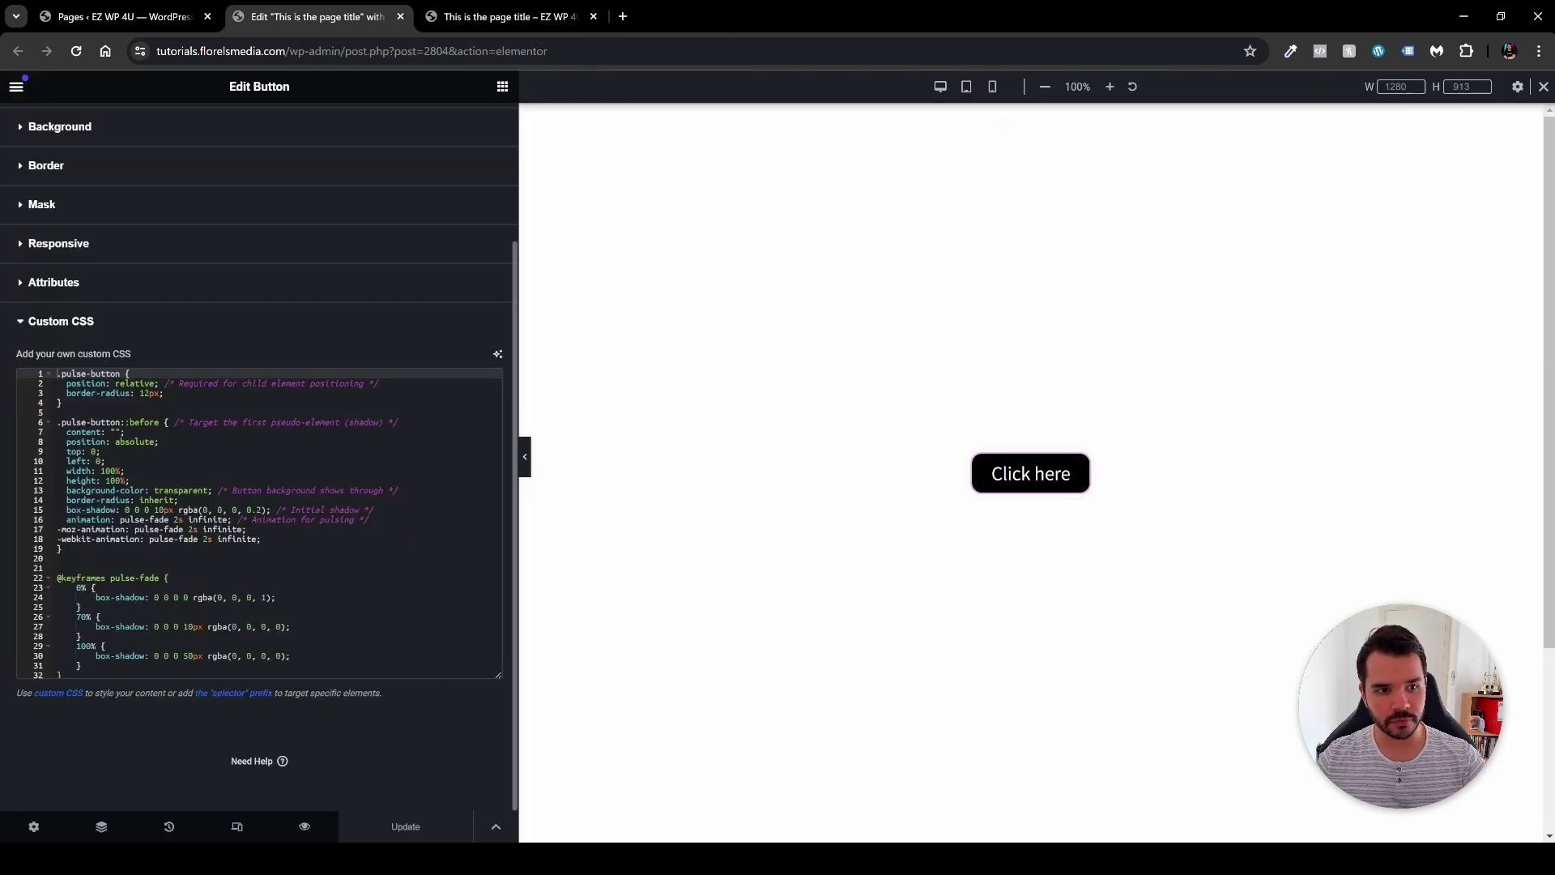
Step: Add 'z-index: 5;' to the .pulse-button rule after border-radius: 12px
click(165, 393)
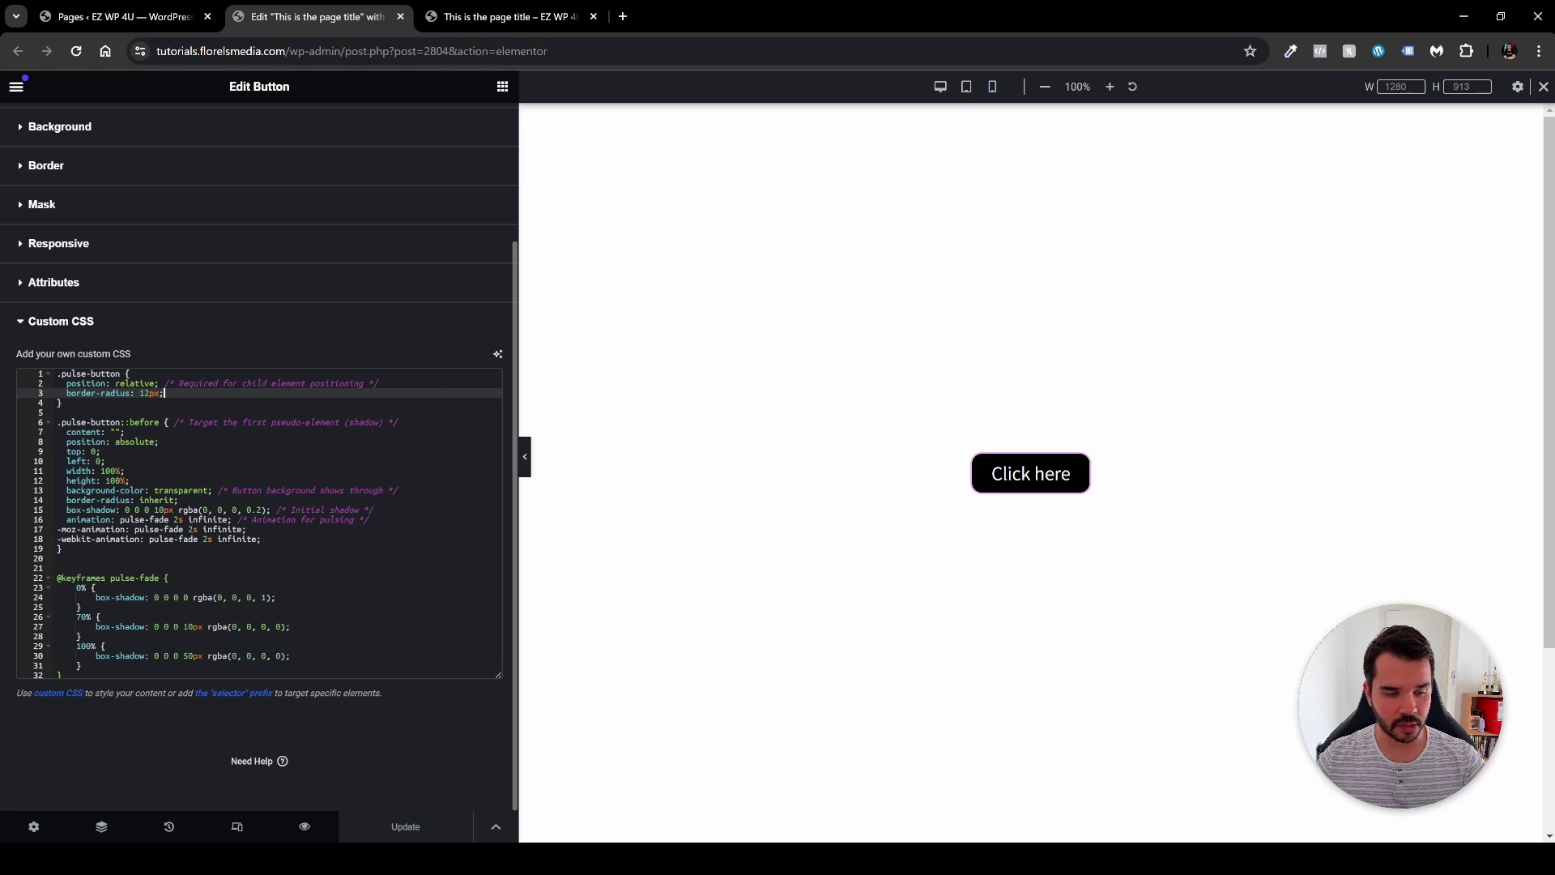
key(Return)
text(z-index:)
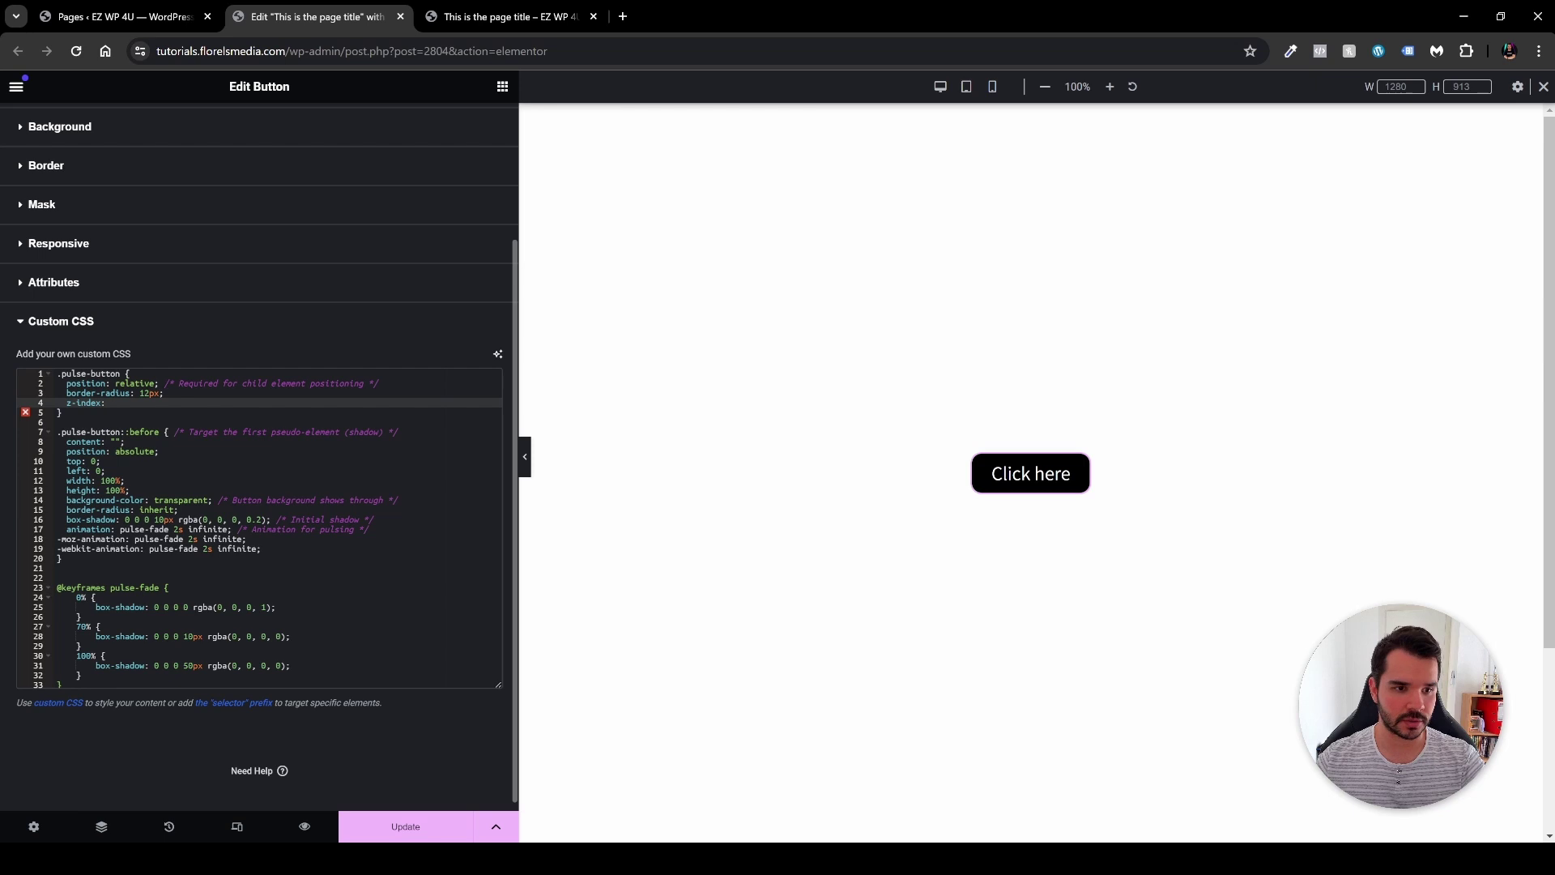
text(5;)
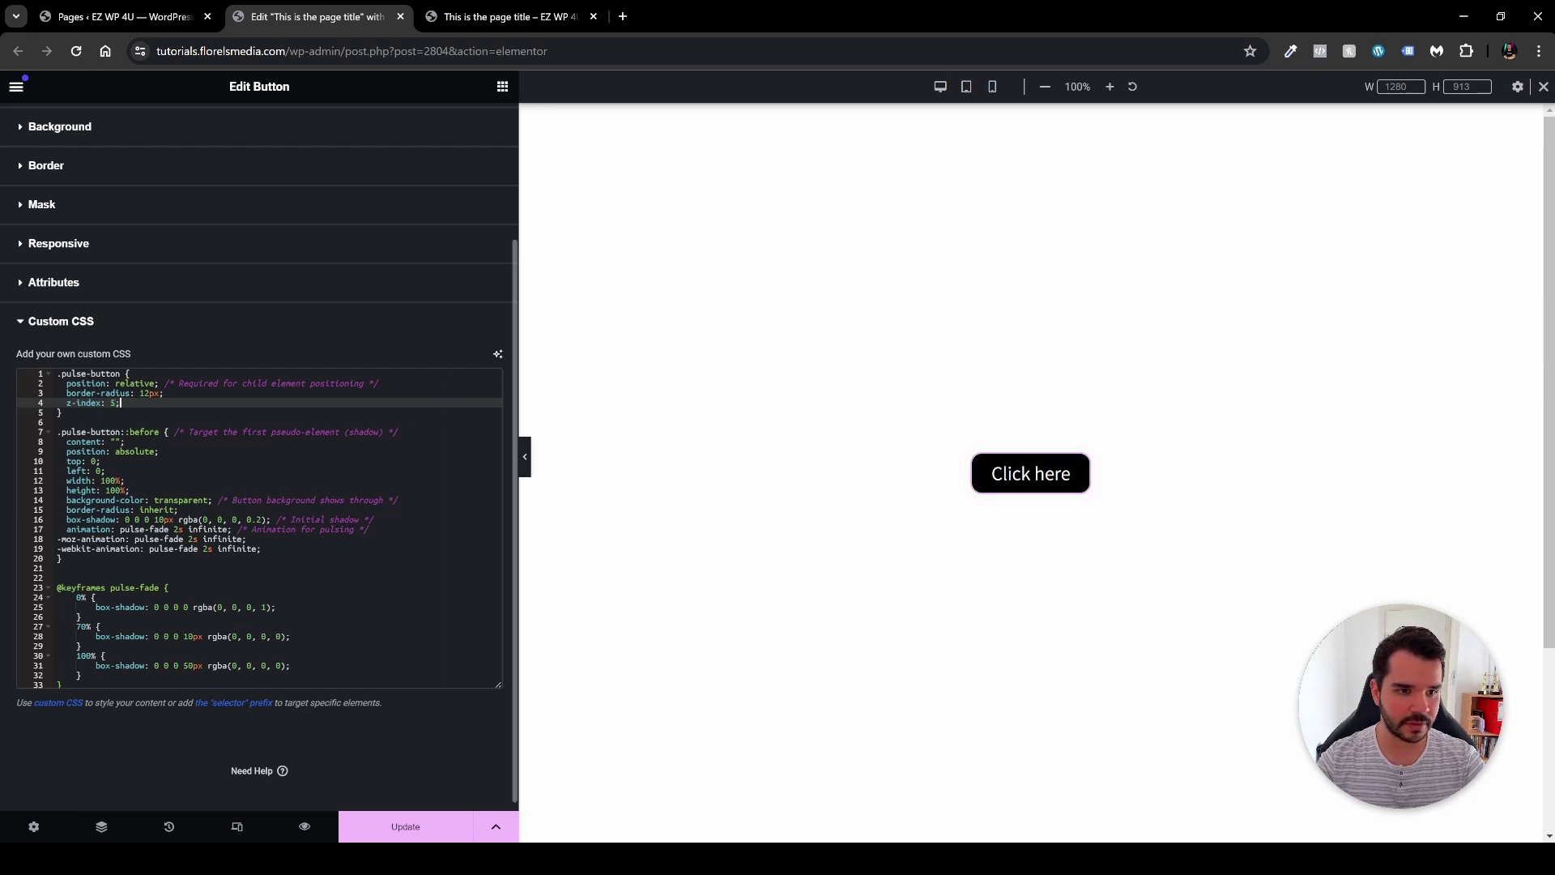
Step: Give the .pulse-button::before shadow 'z-index: 2;', save the CSS, and view the preview
click(262, 548)
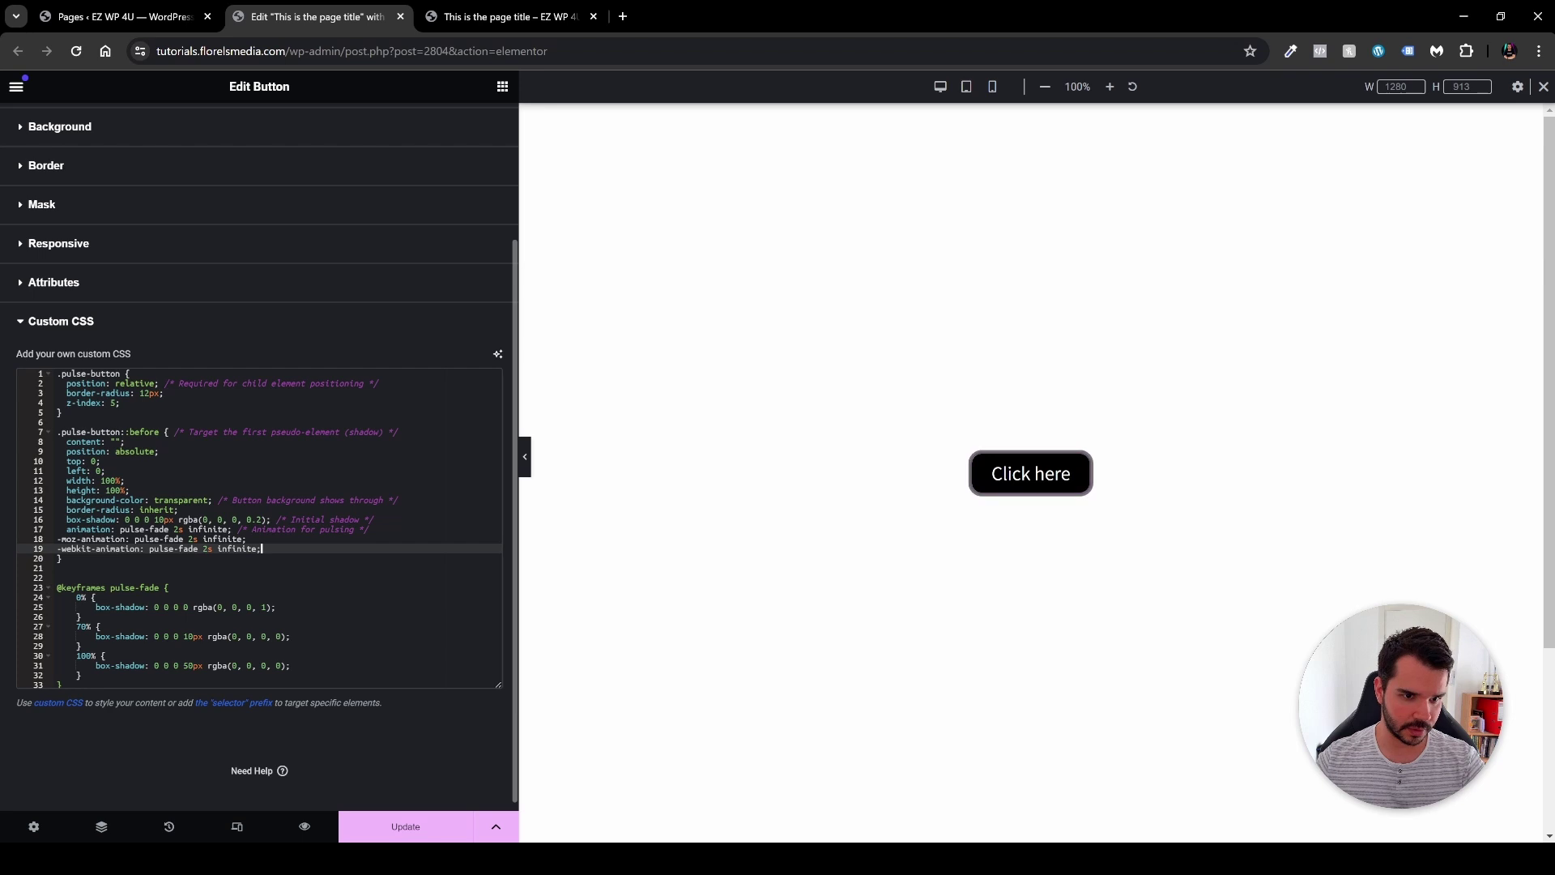
key(Return)
text(z-index: )
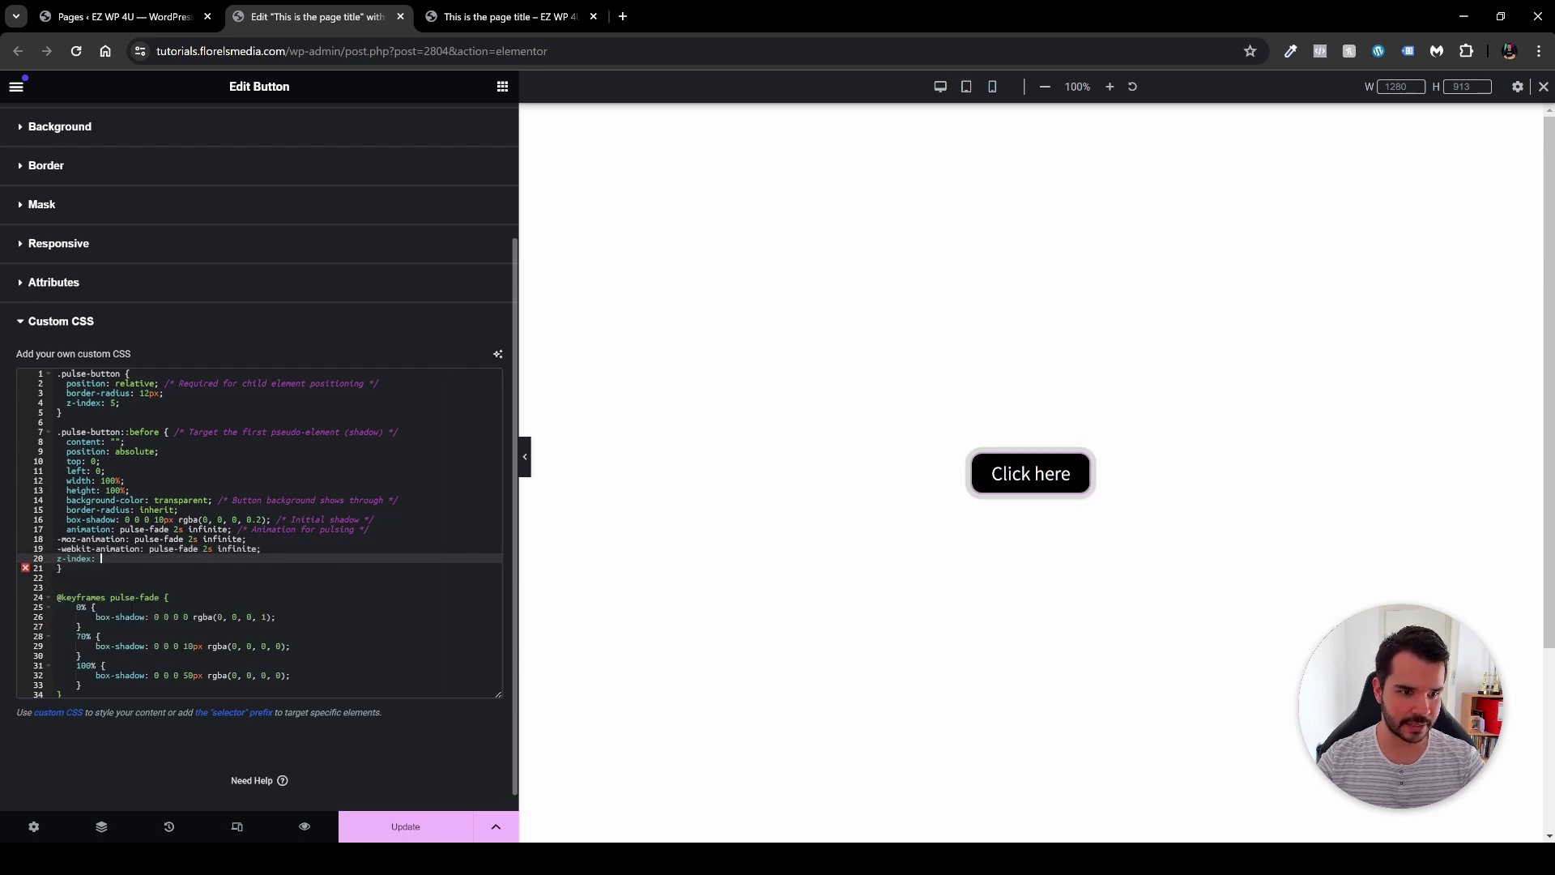
text(2;)
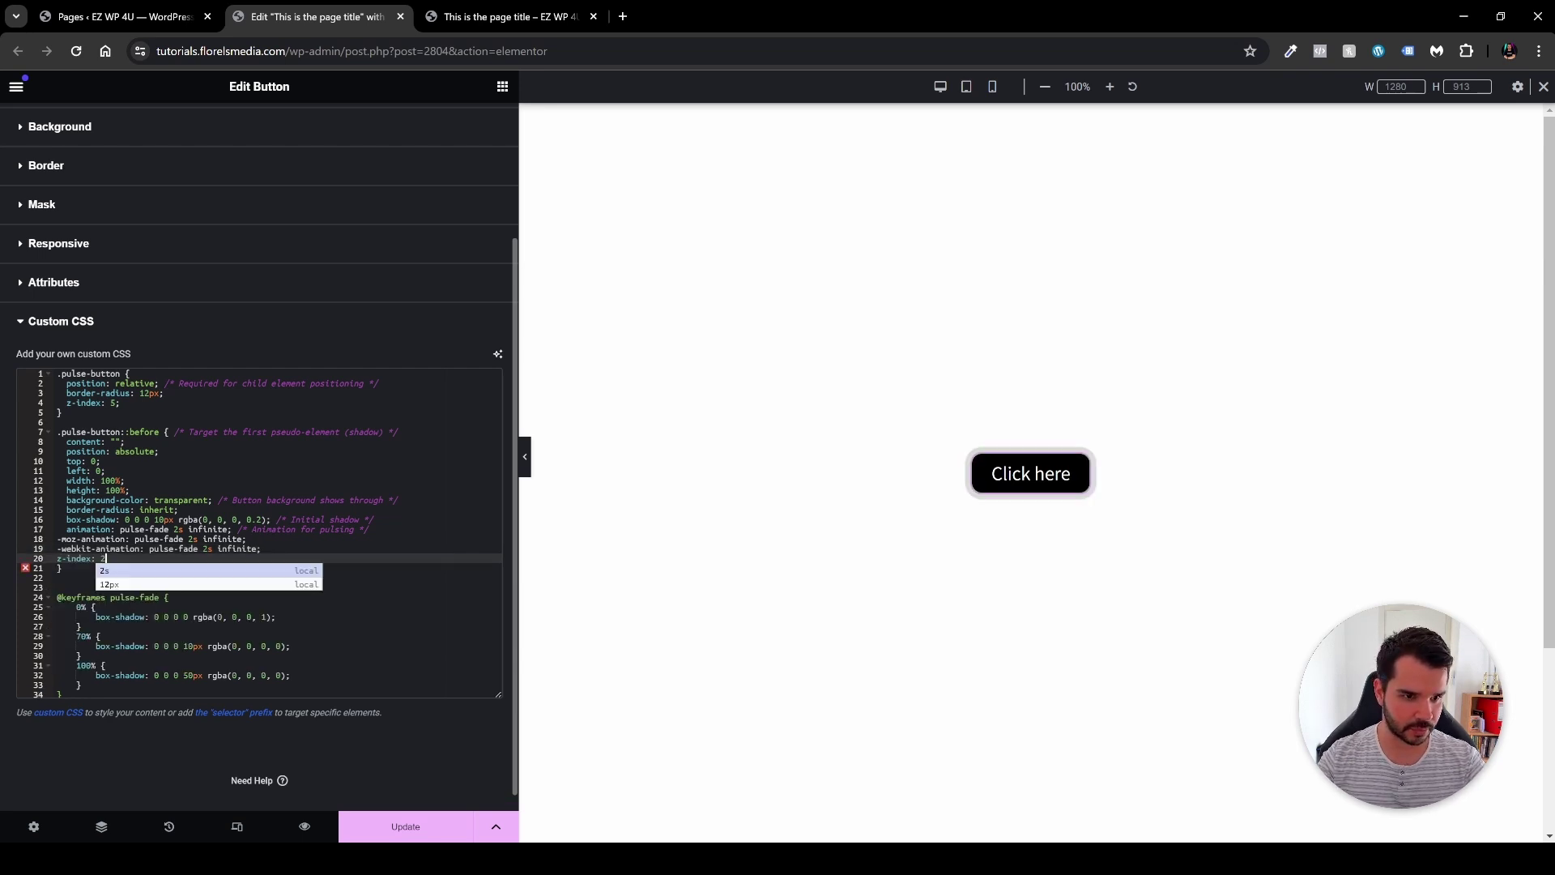
click(446, 822)
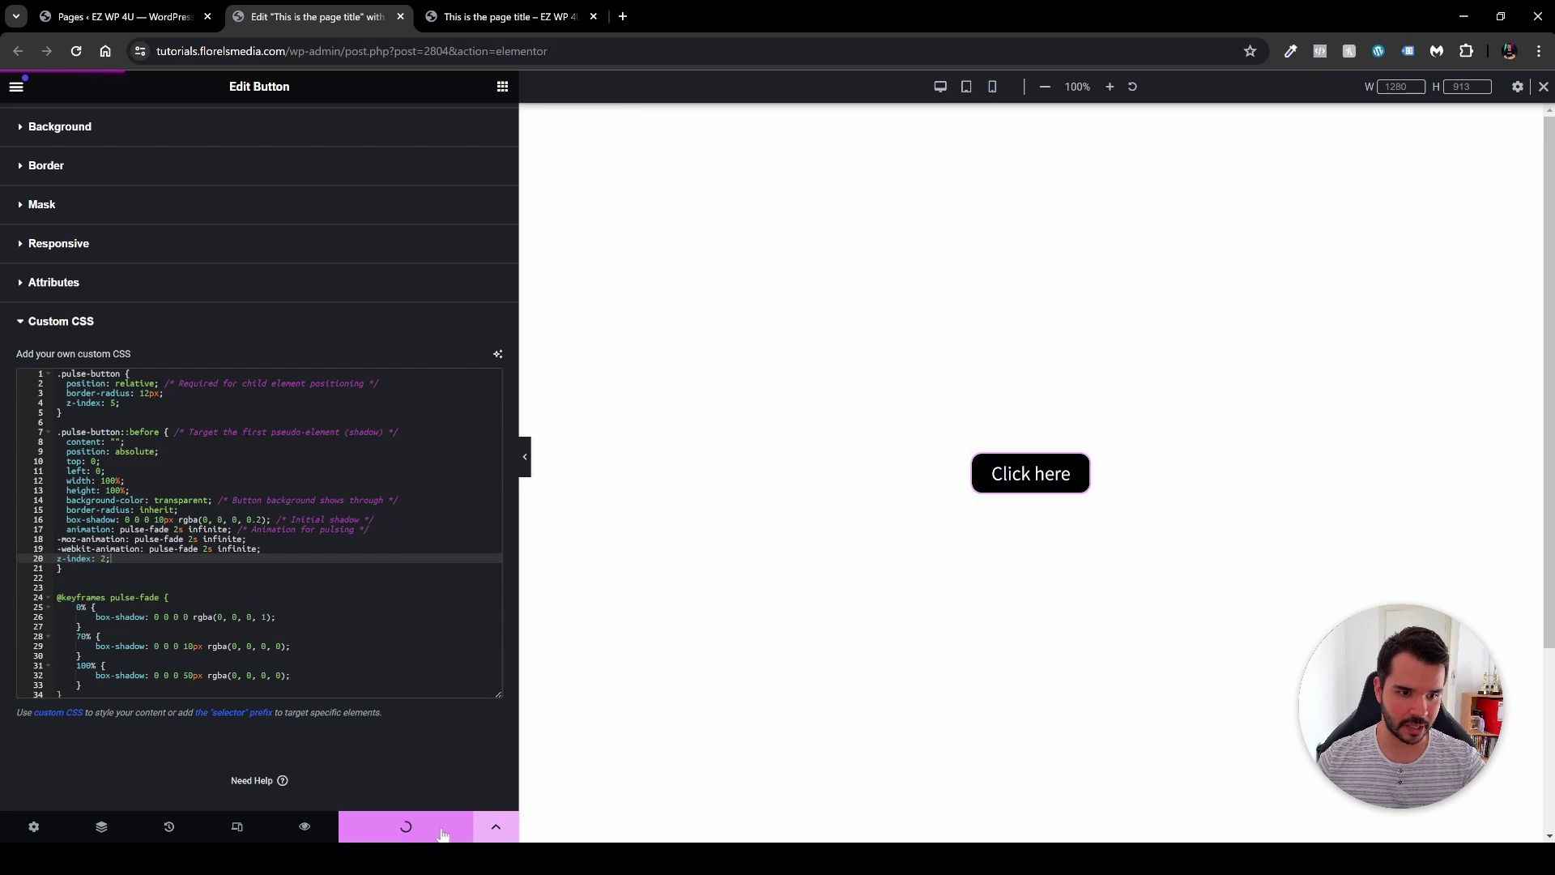
click(511, 16)
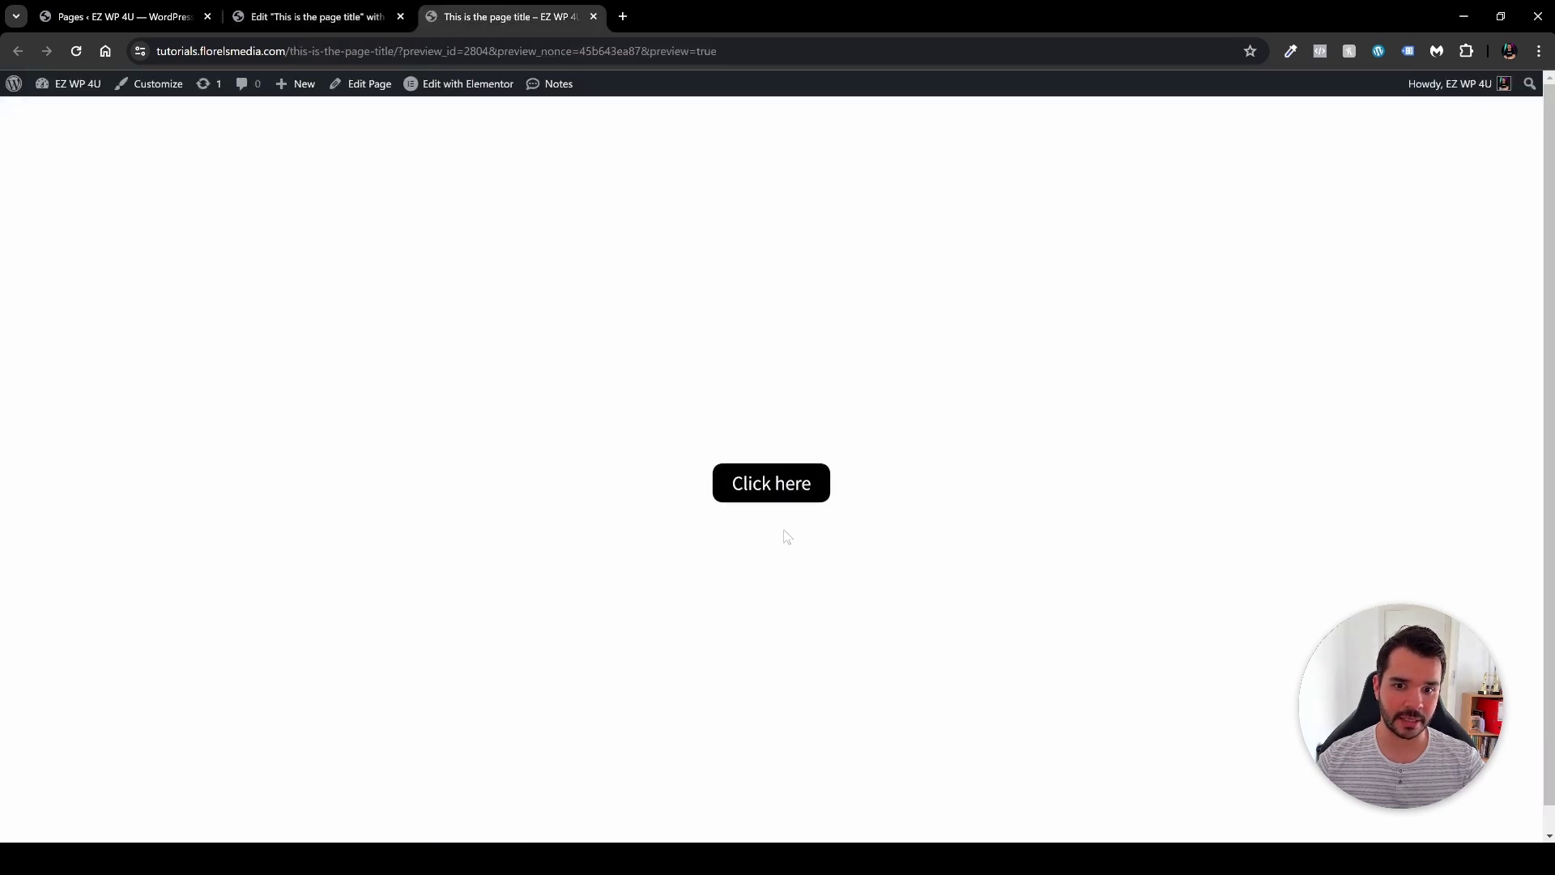
Step: Inspect the pulse-button div and its ::before shadow in developer tools, then go back to the editor
double_click(771, 483)
double_click(768, 491)
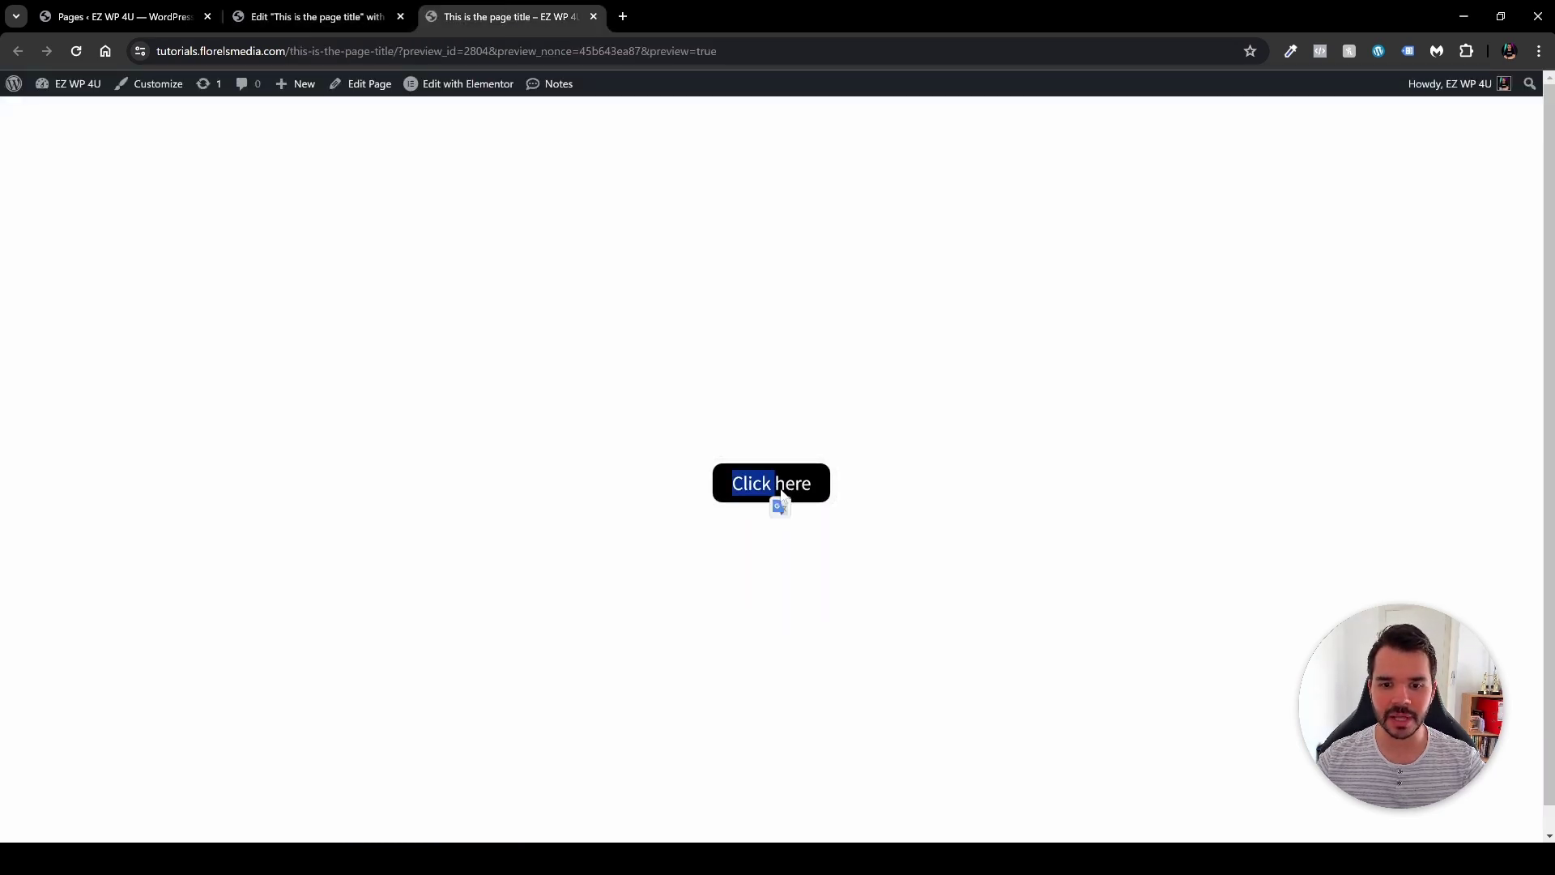
click(899, 489)
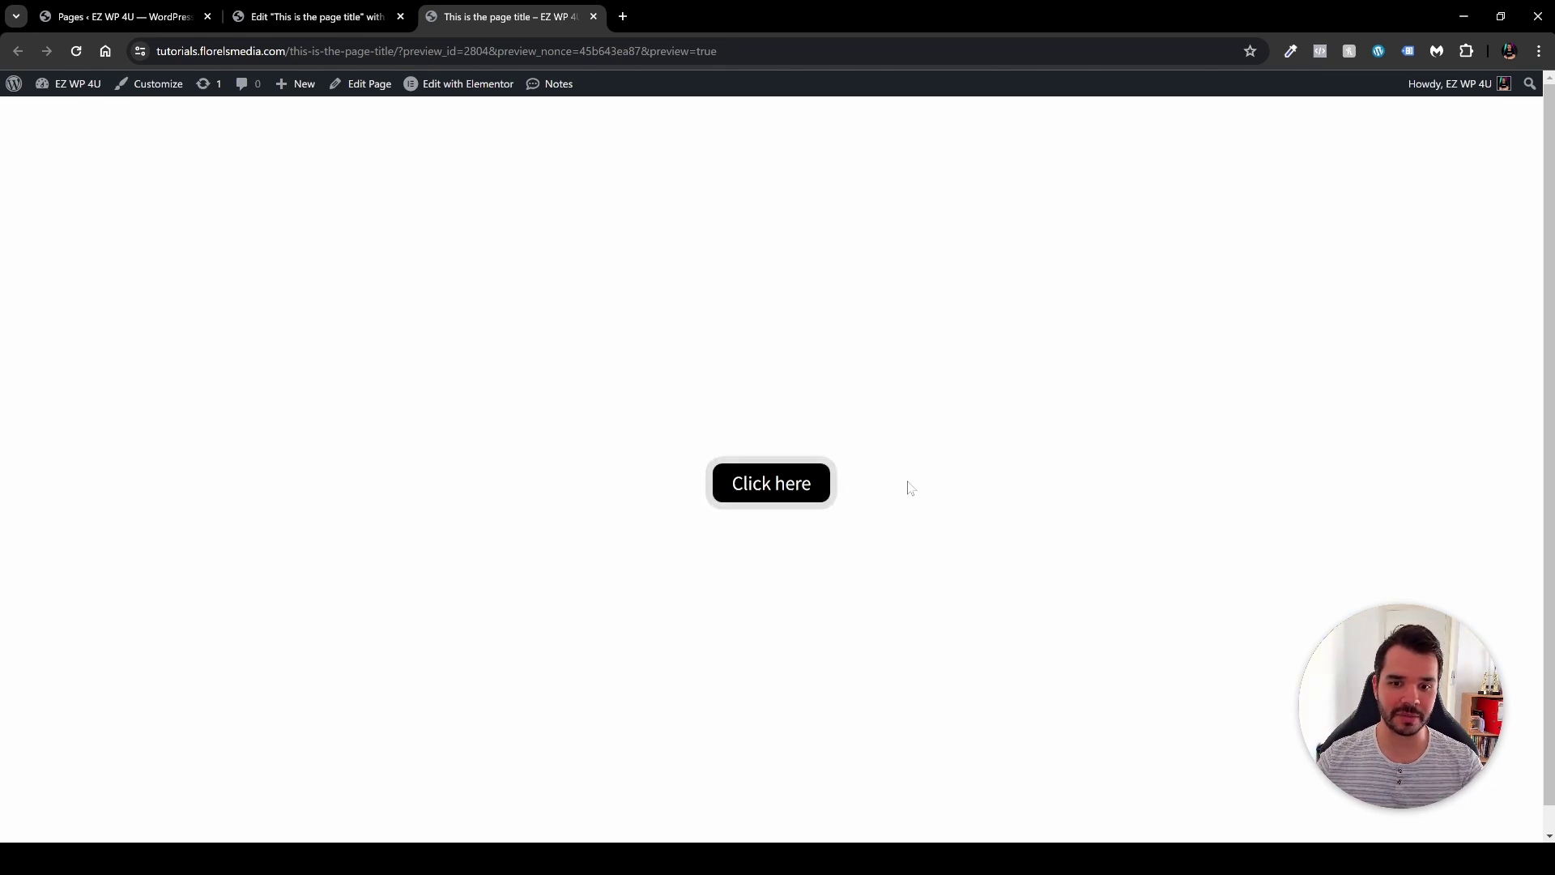
right_click(813, 495)
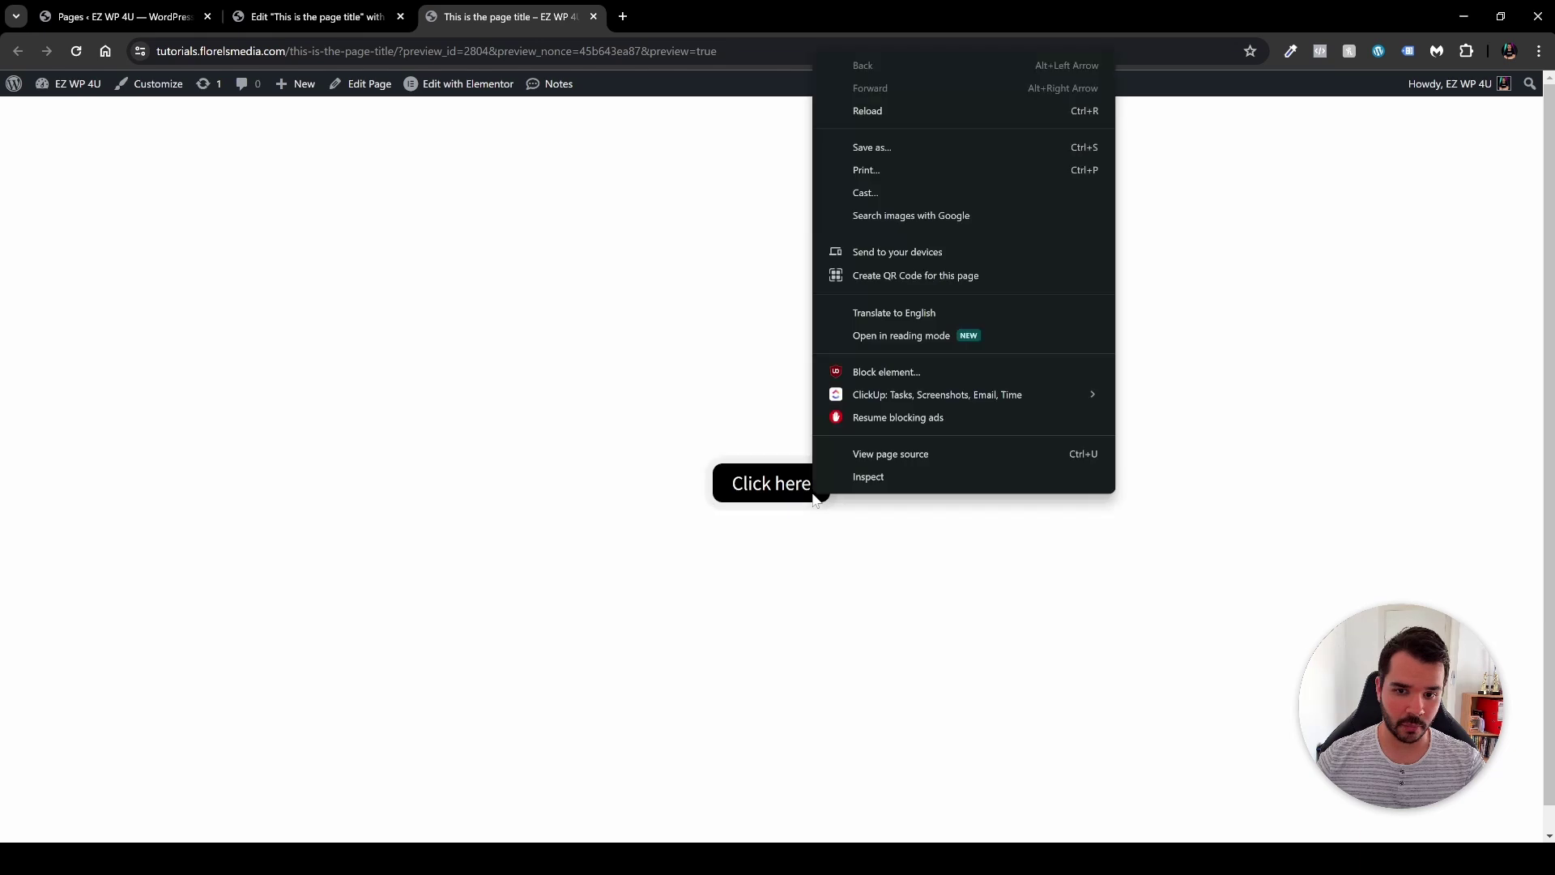
click(855, 478)
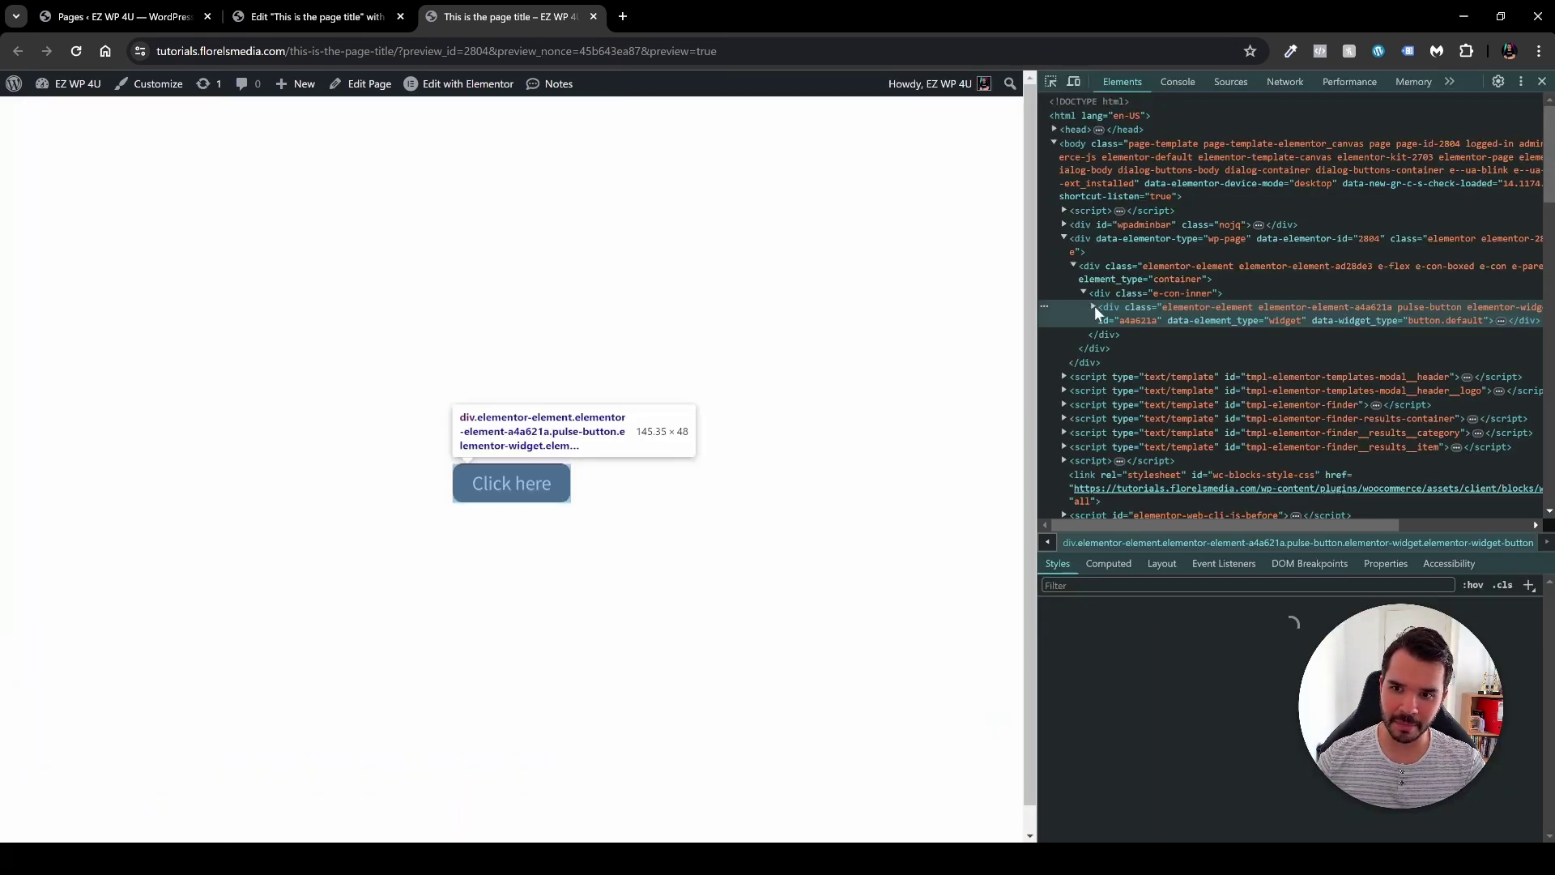
click(1093, 306)
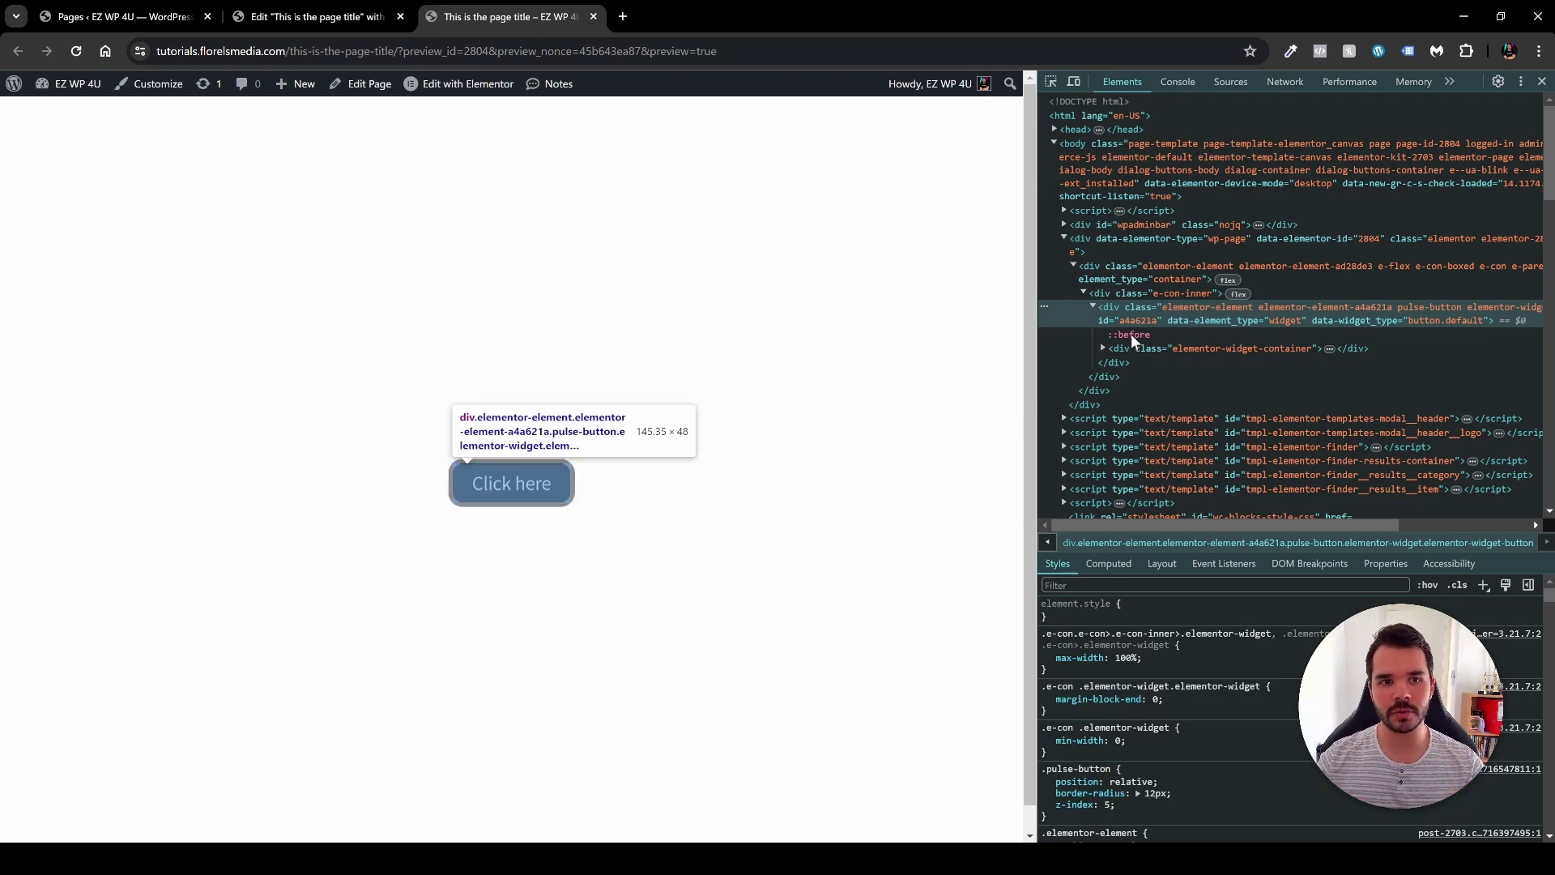
click(350, 15)
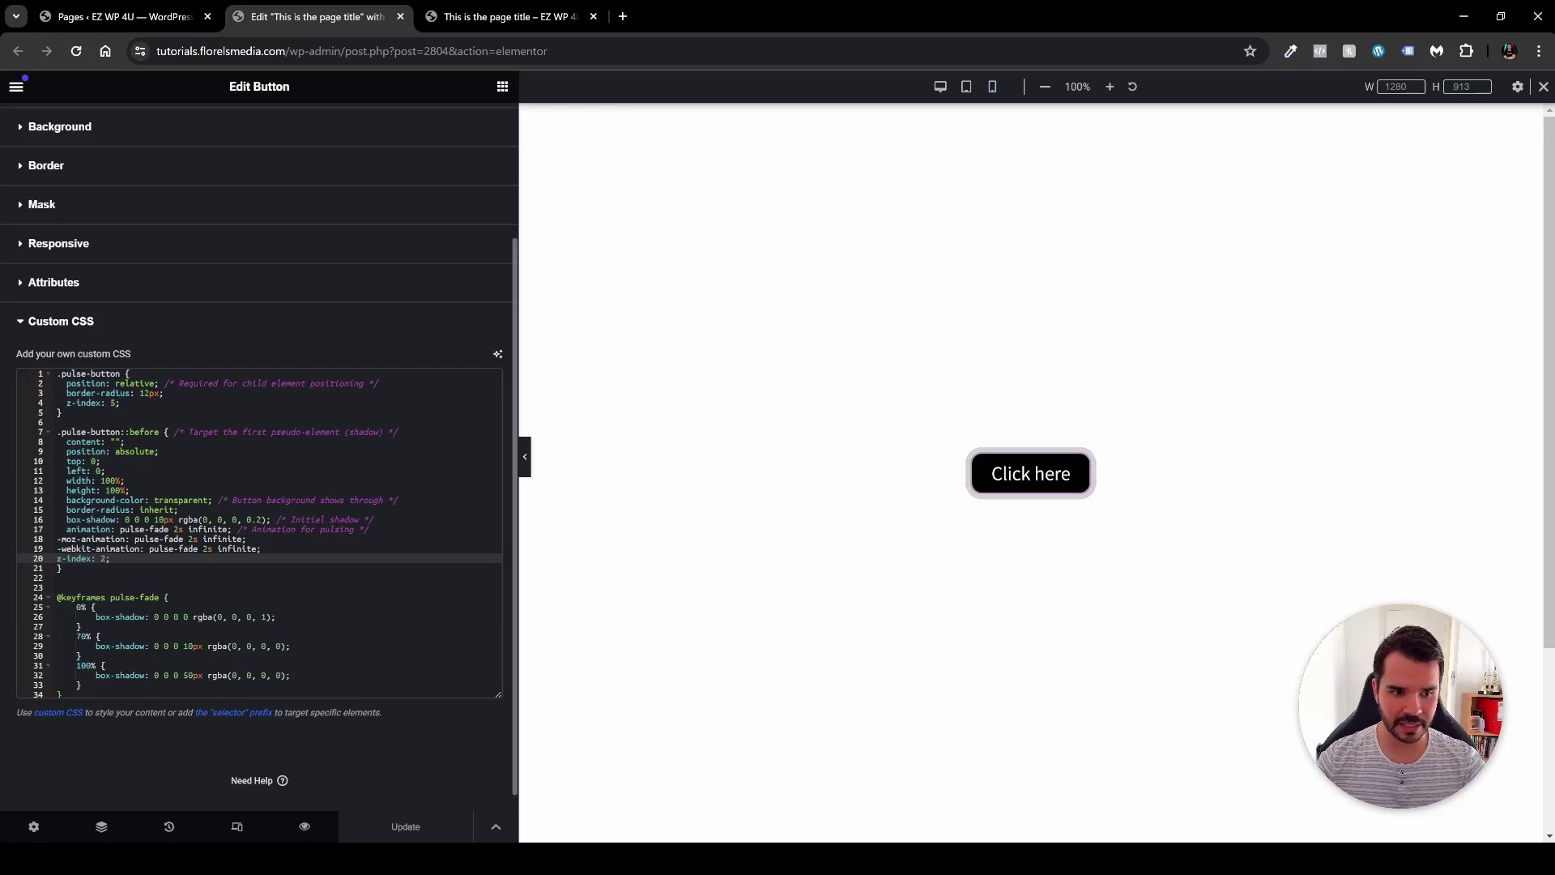
Step: Add 'pointer-events: none;' to the ::before rule, save, and return to the preview
key(Return)
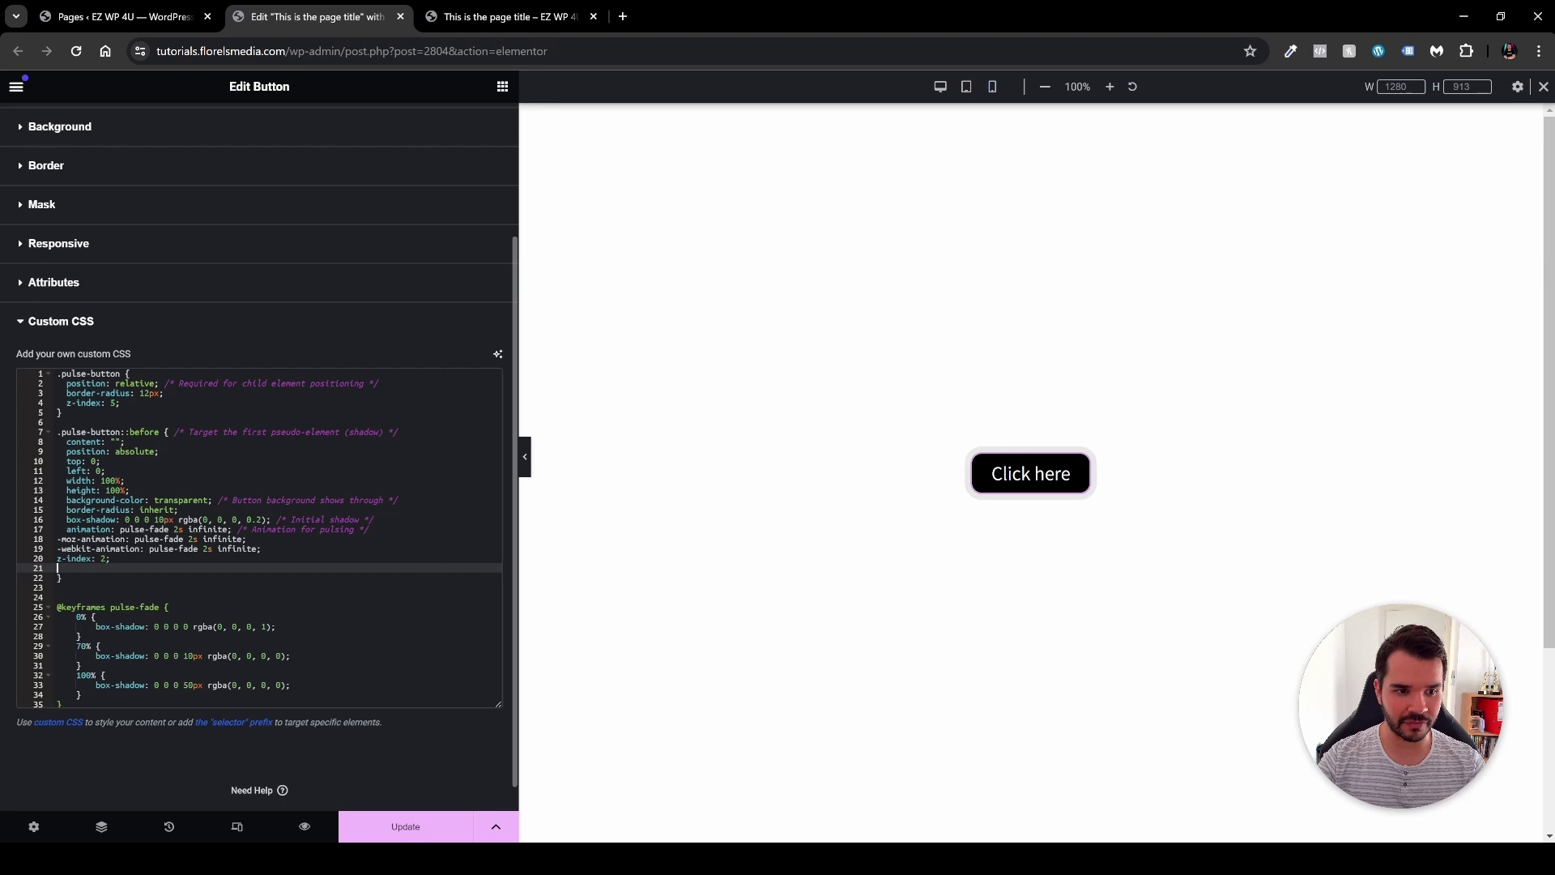
text(pointer-events:)
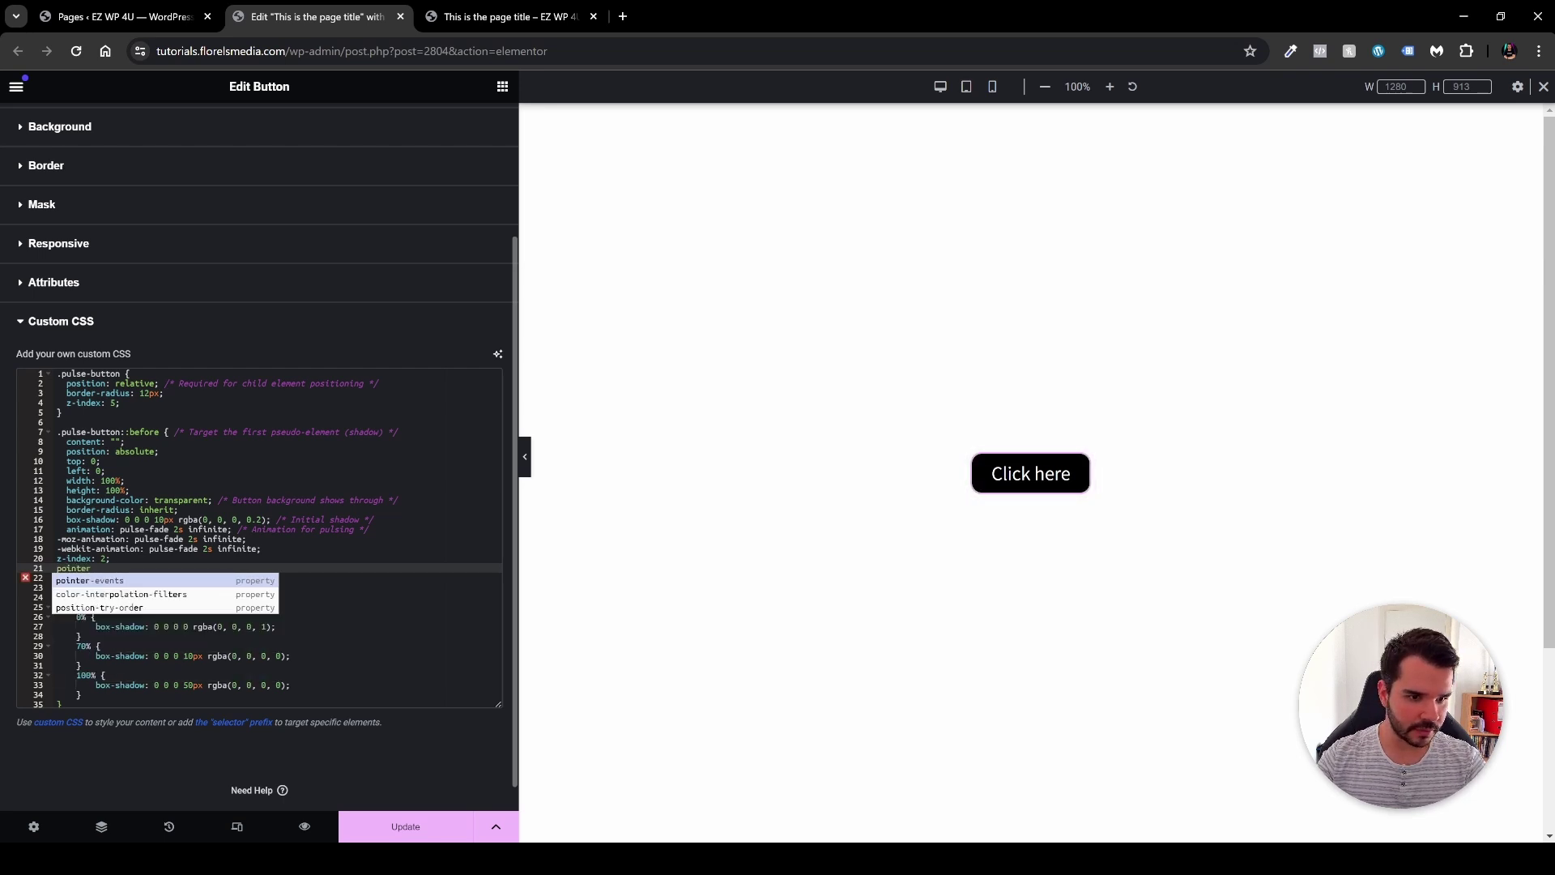
text(one;)
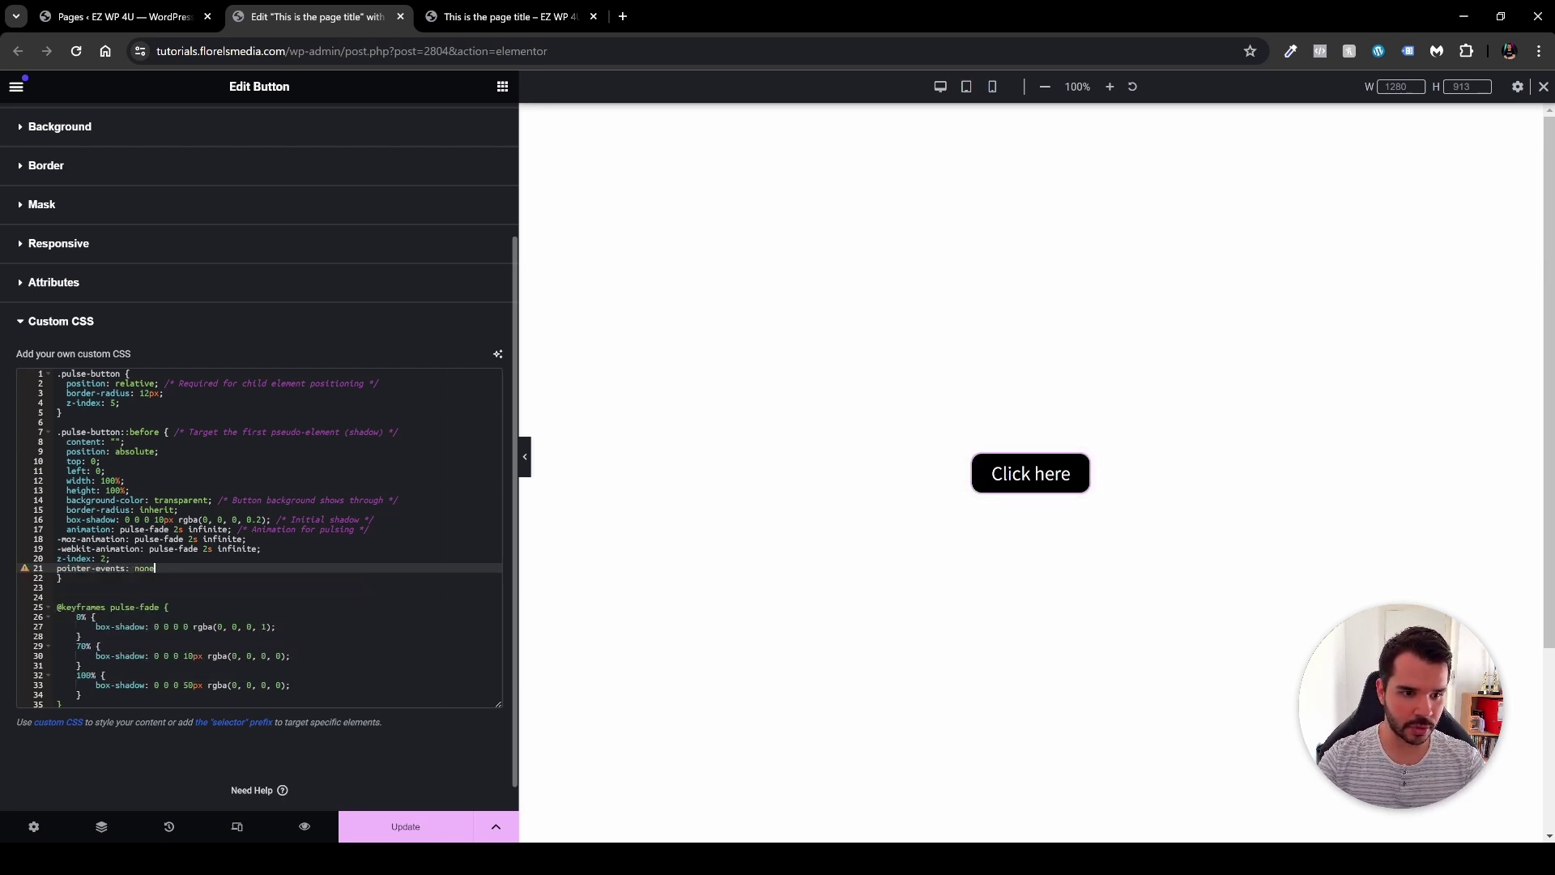
click(414, 826)
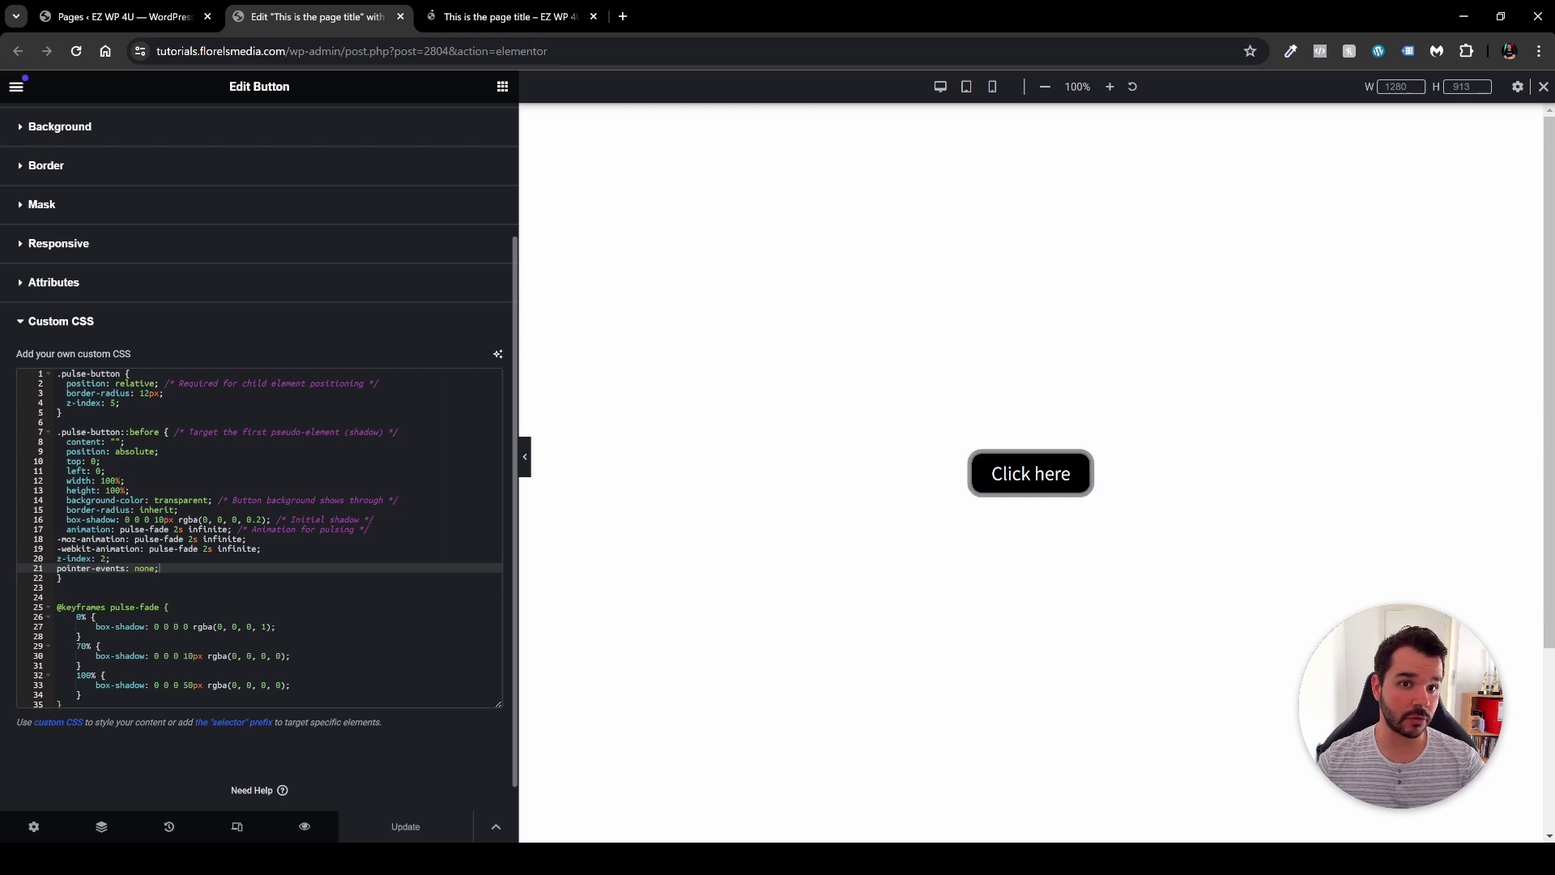
key(ctrl+Tab)
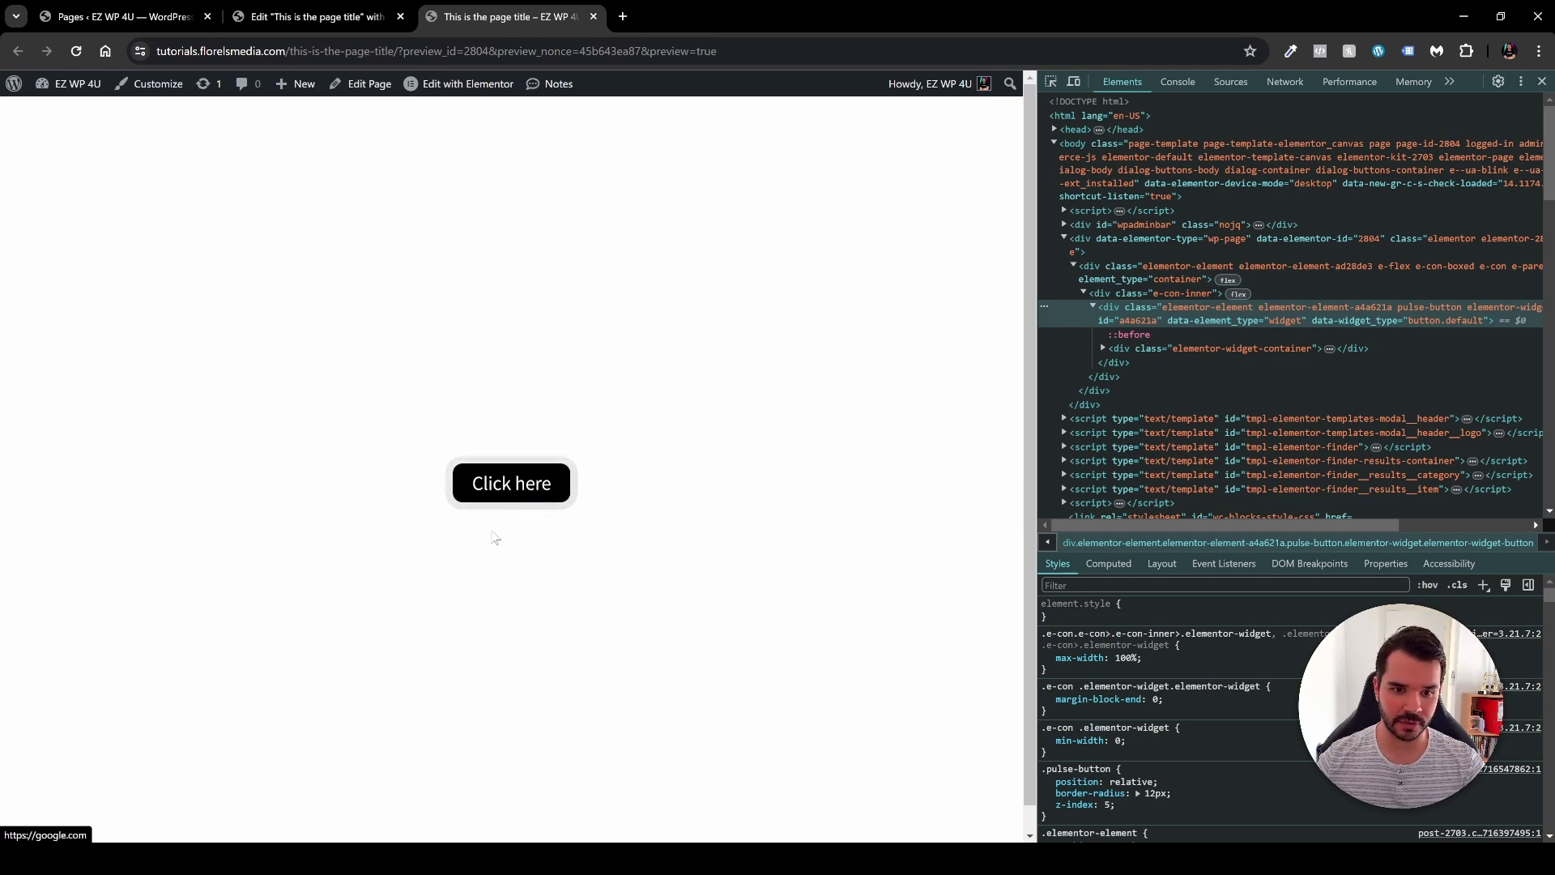
Step: Close the developer tools after confirming the Click here button links to google.com
key(F12)
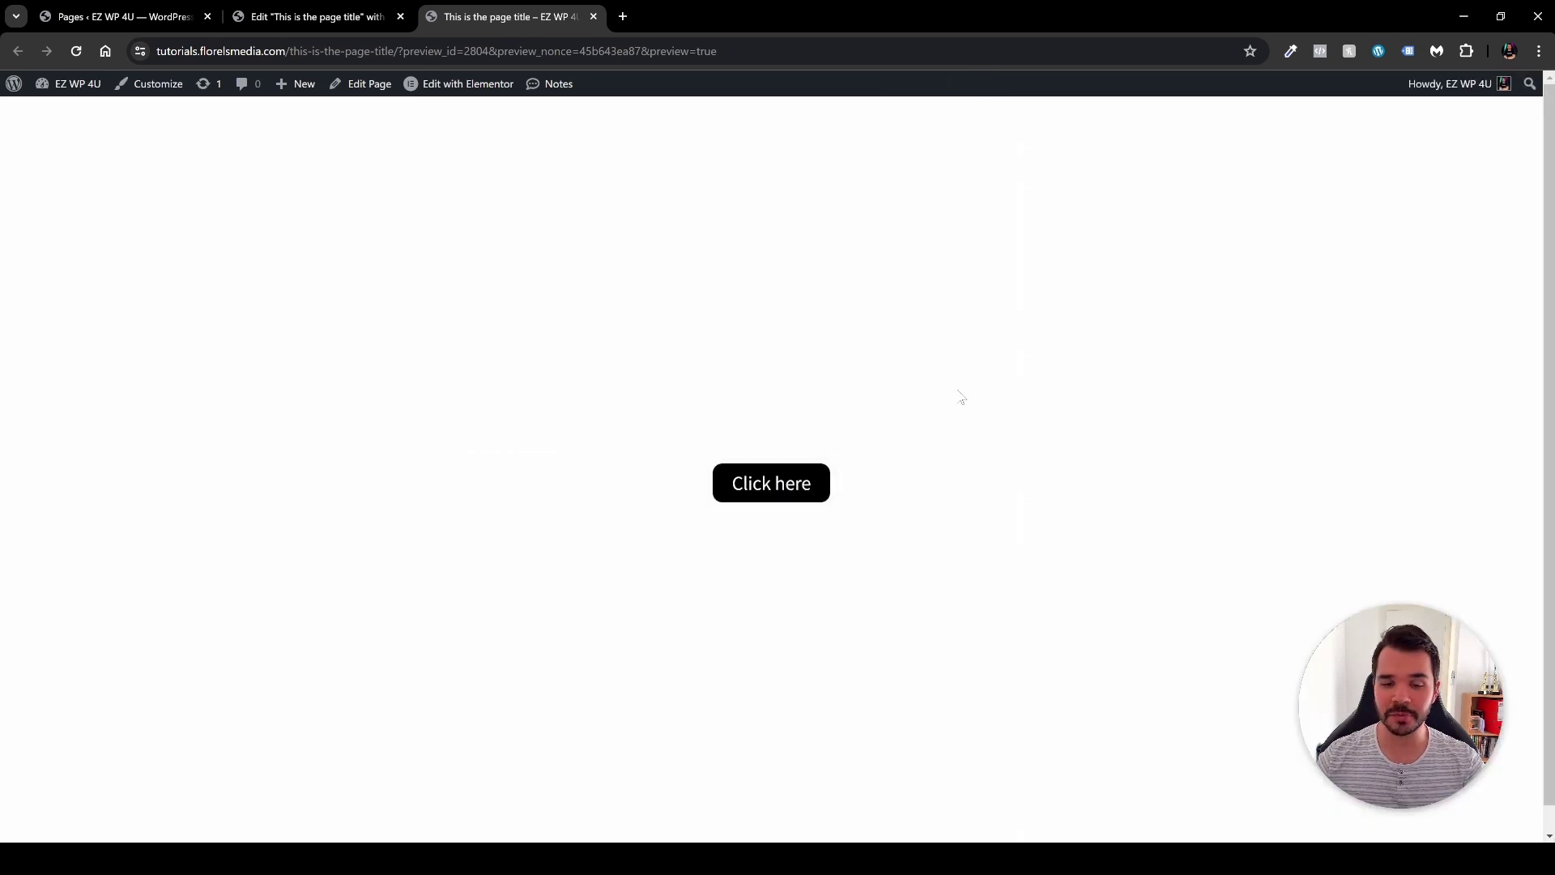